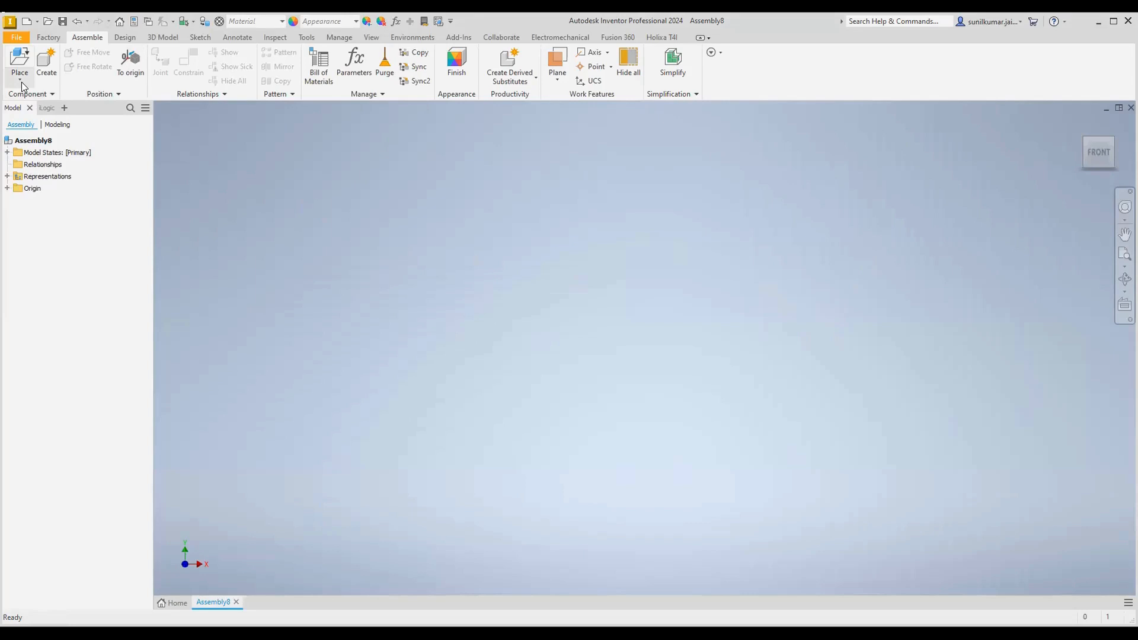
Start placing existing components and browse to the Drawing folder within the OneDrive Attachments folder
left_click(22, 83)
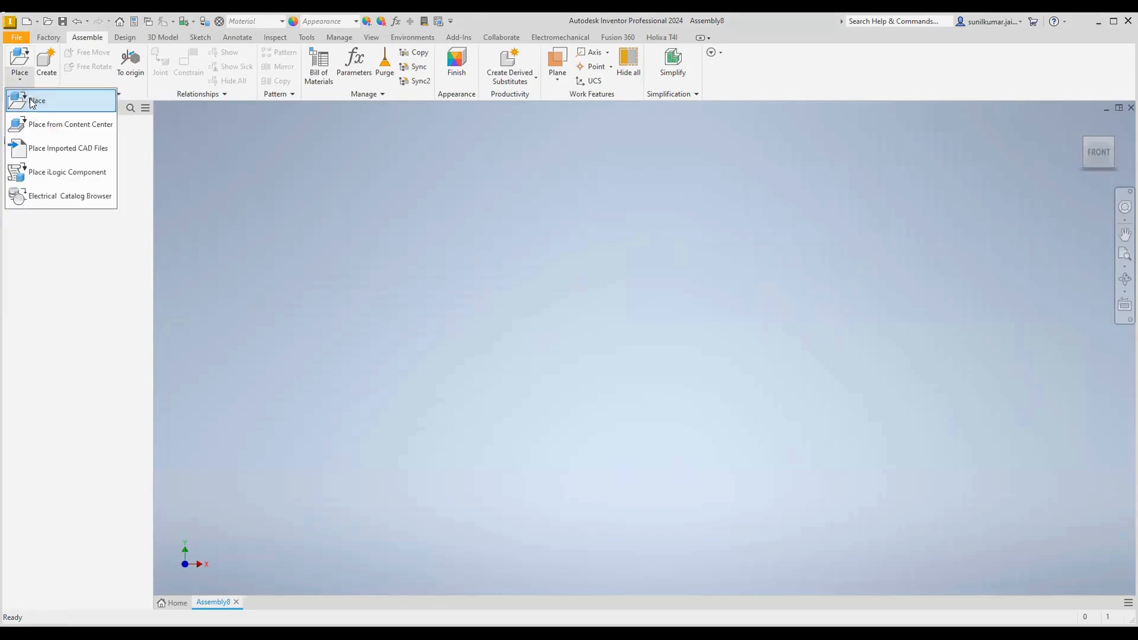
left_click(35, 100)
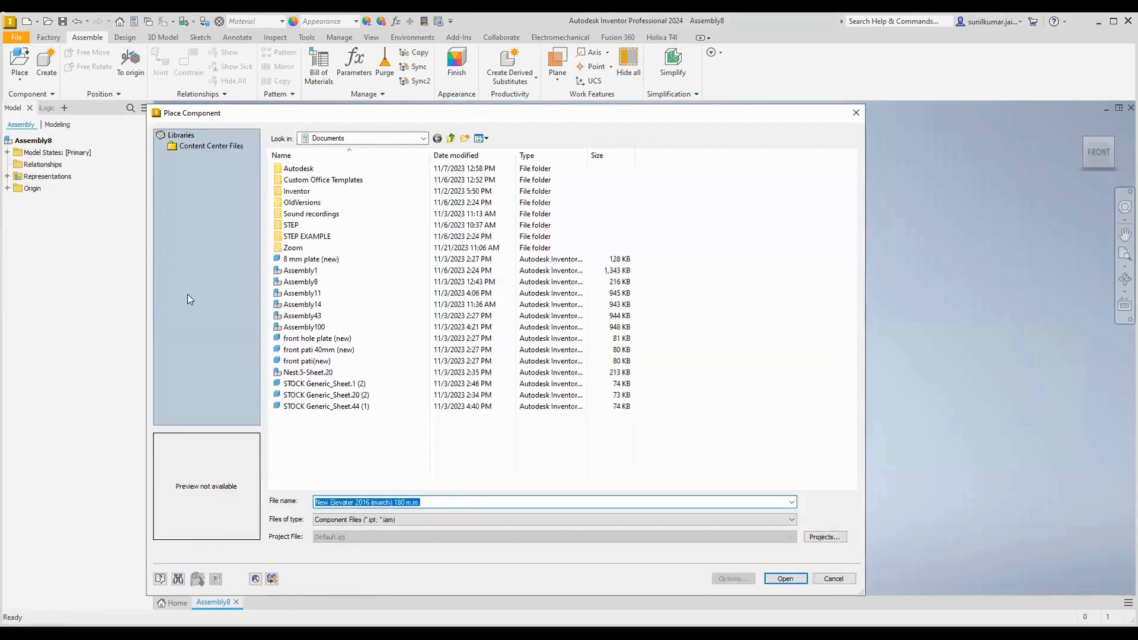
left_click(423, 139)
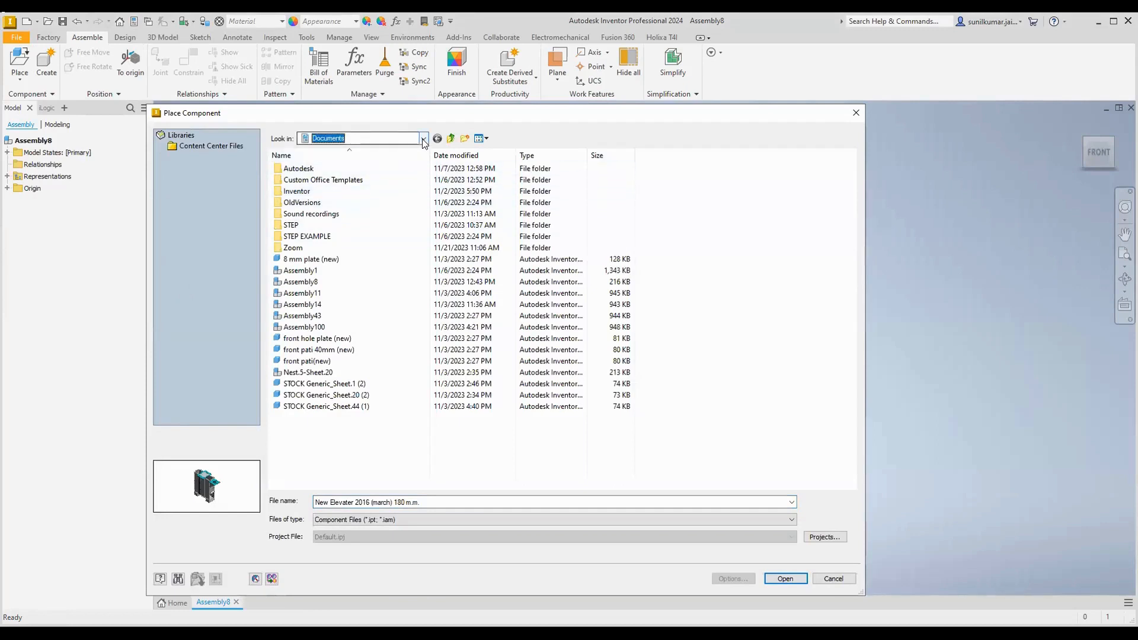
left_click(423, 140)
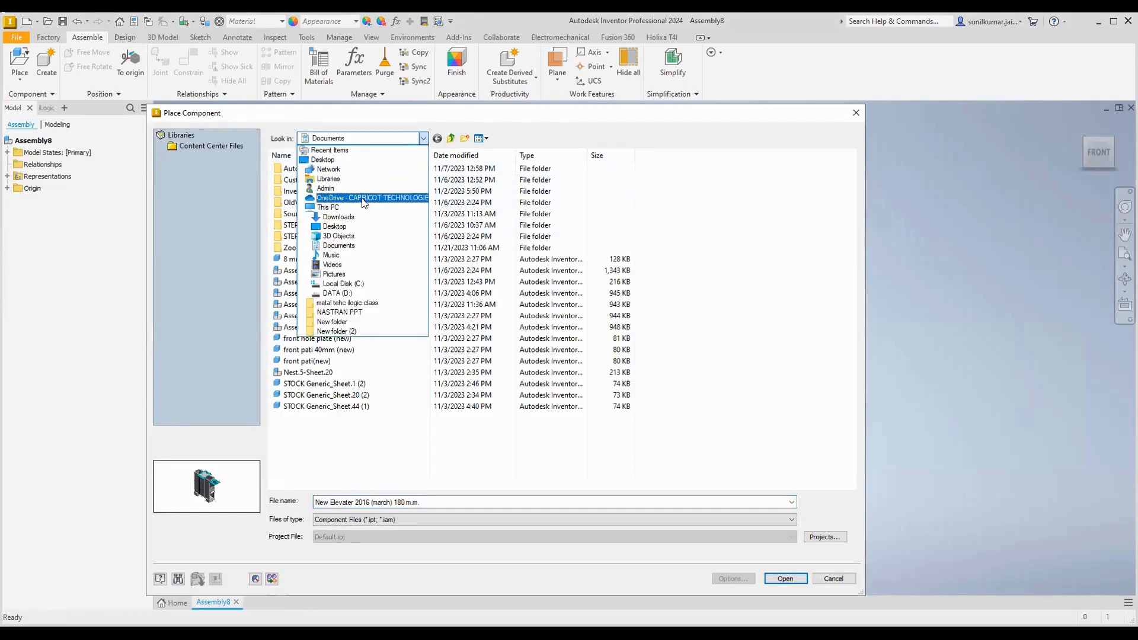
left_click(364, 198)
double_click(318, 199)
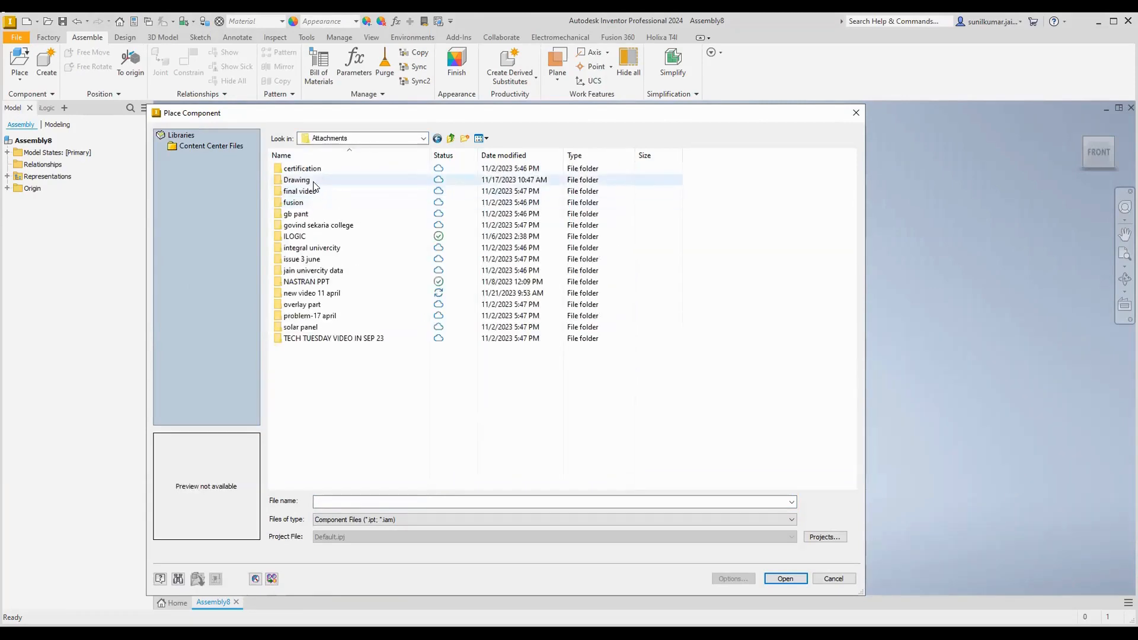
double_click(313, 182)
Preview the part files in the Drawing folder, from Grub screw, Hand rod and Handle bar cap to Movable jaw, Screw rod and Vice base
left_click(301, 293)
left_click(300, 303)
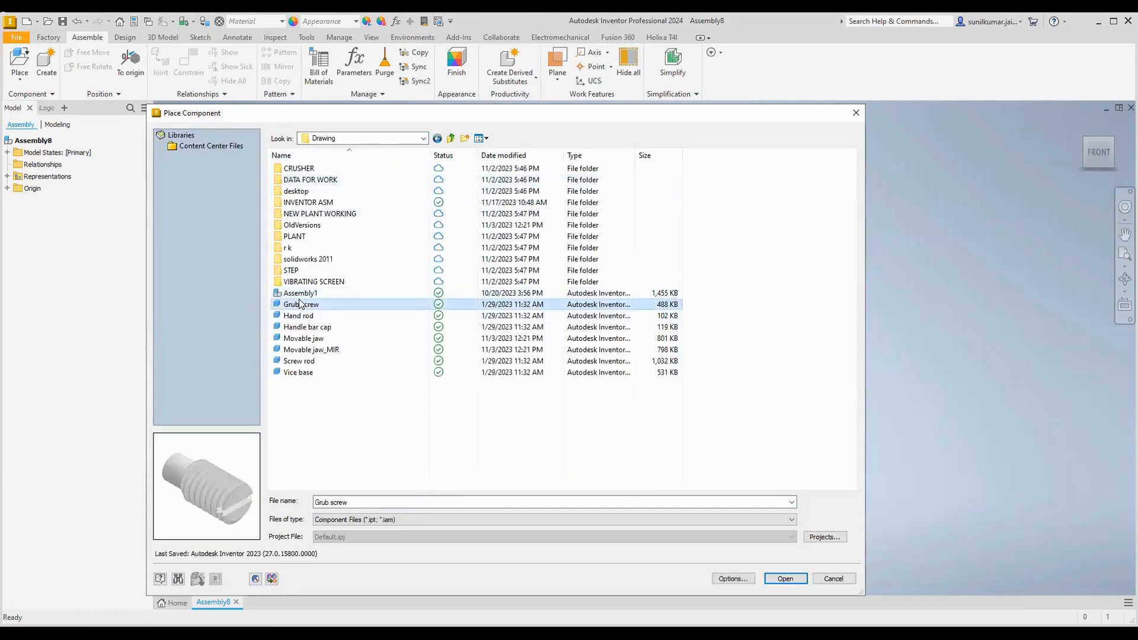
left_click(300, 315)
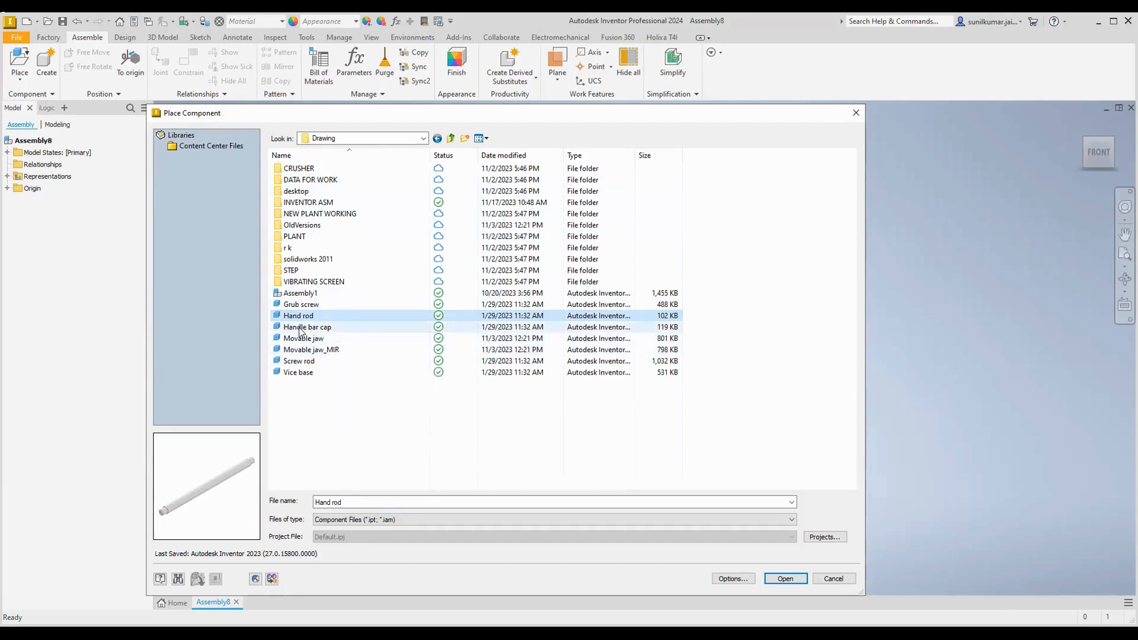
left_click(301, 328)
left_click(302, 338)
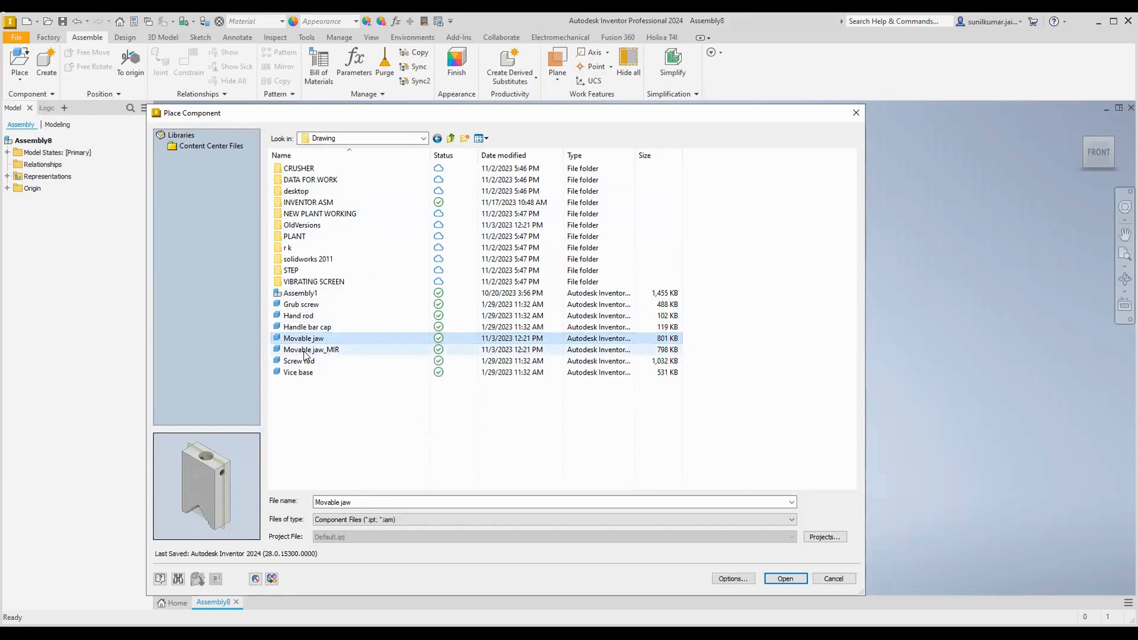
left_click(303, 363)
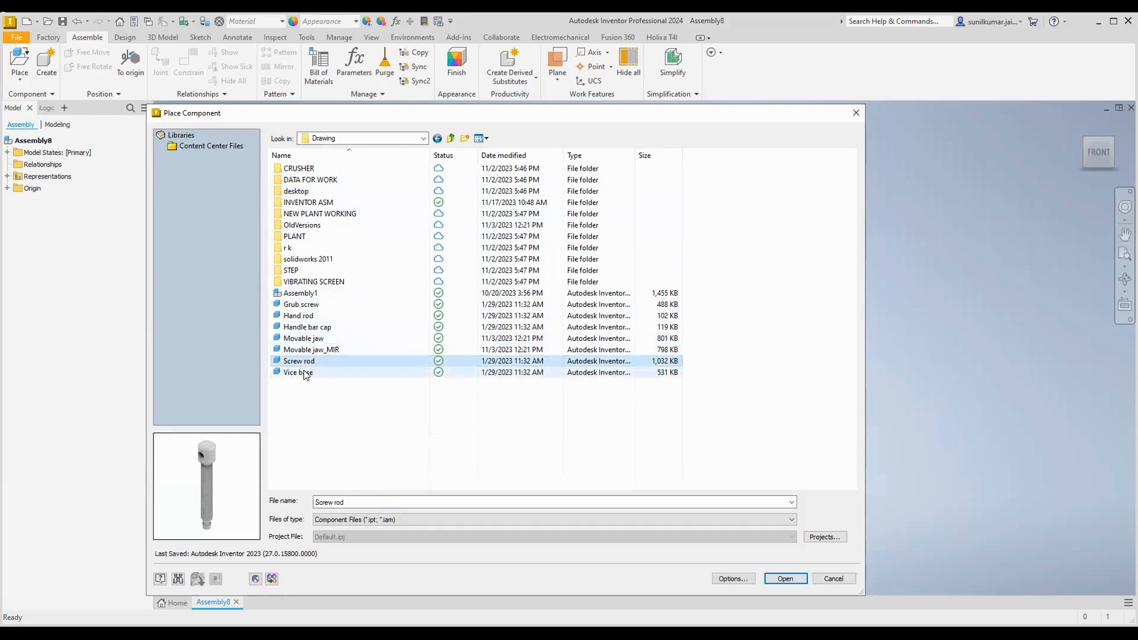
left_click(302, 372)
left_click(304, 359)
left_click(304, 350)
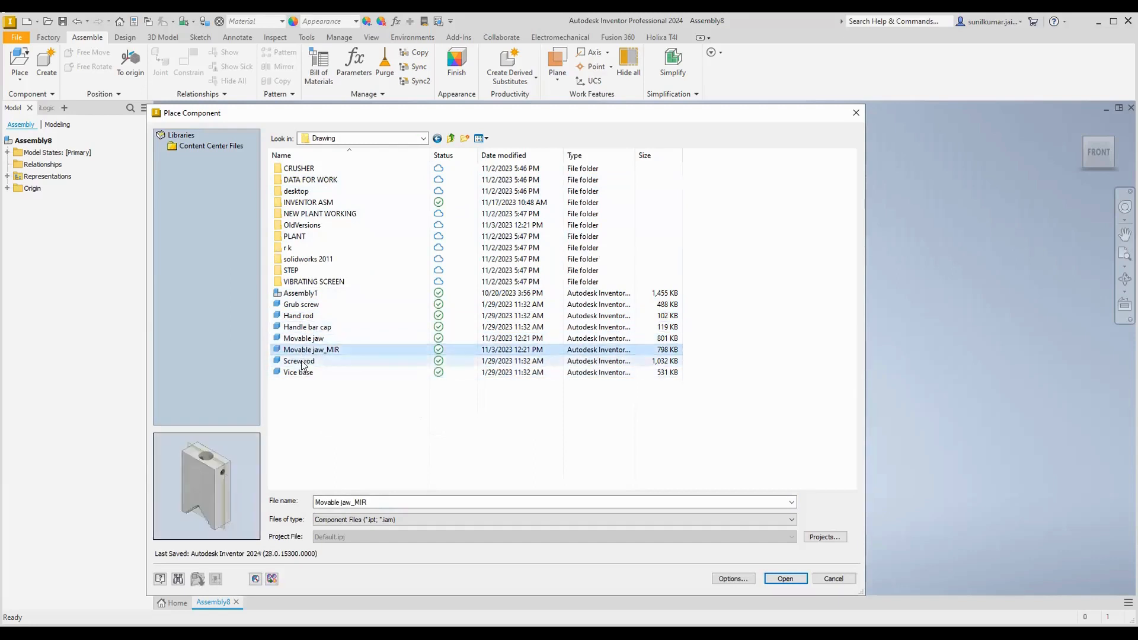
left_click(304, 361)
left_click(301, 372)
left_click(303, 361)
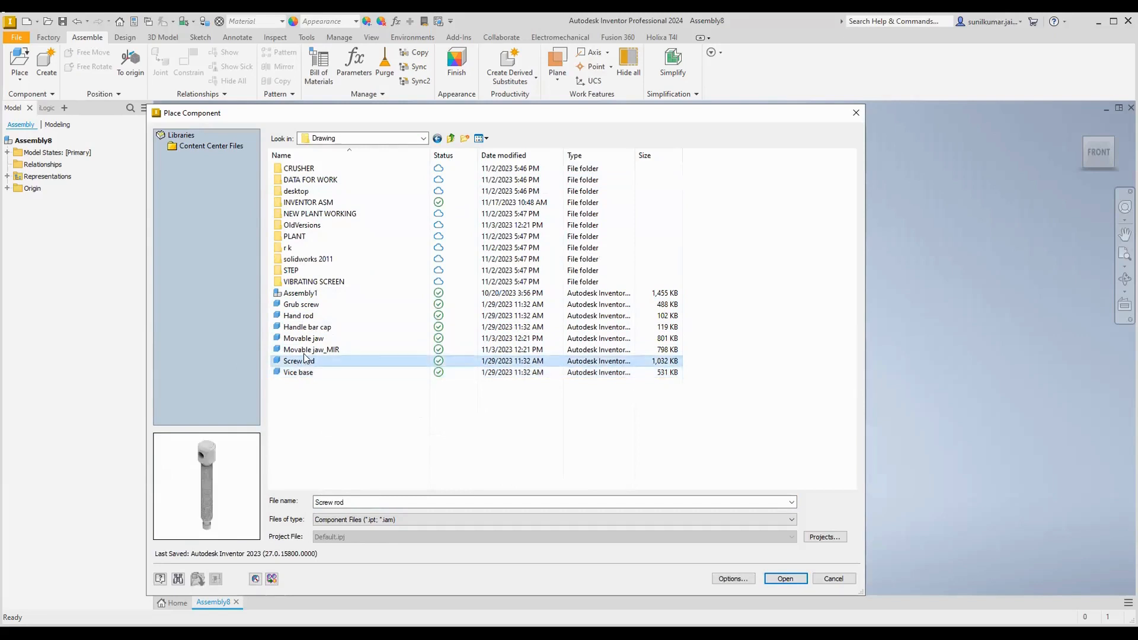
left_click(303, 350)
left_click(304, 361)
left_click(301, 373)
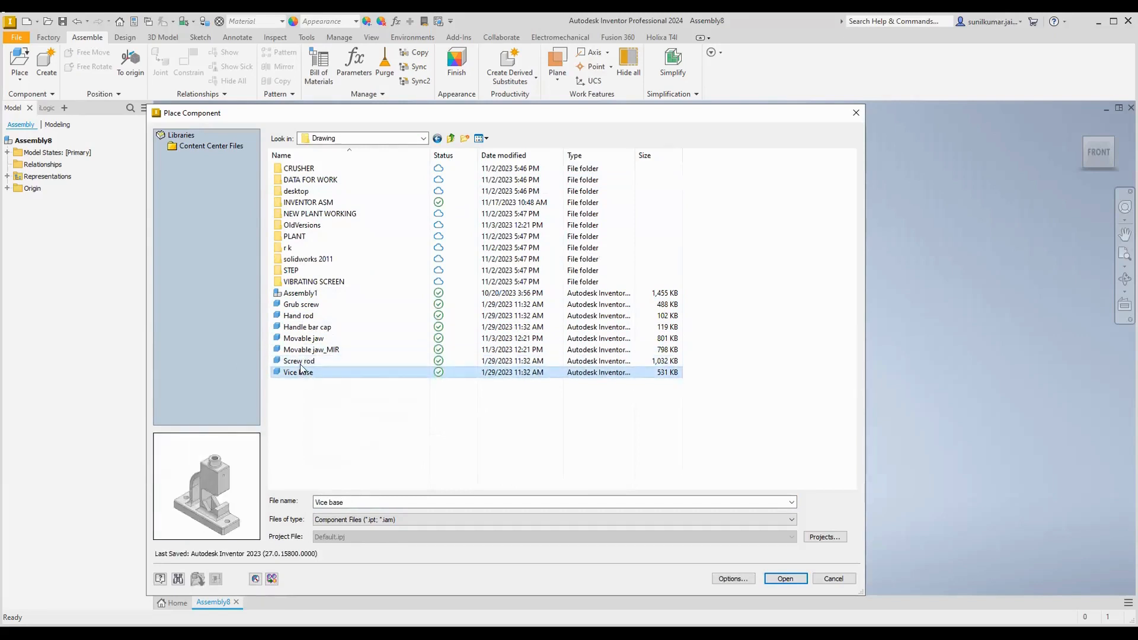
Place one instance of each of the seven part files, from Grub screw through Vice base, in the assembly
left_click_drag(340, 405, 290, 303)
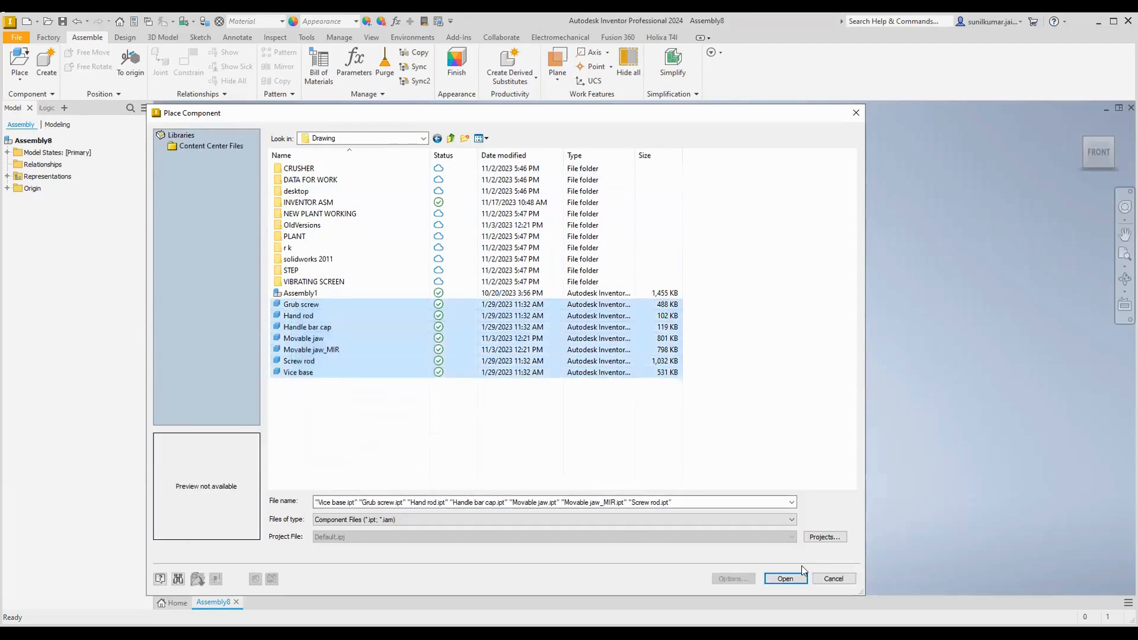
left_click(785, 578)
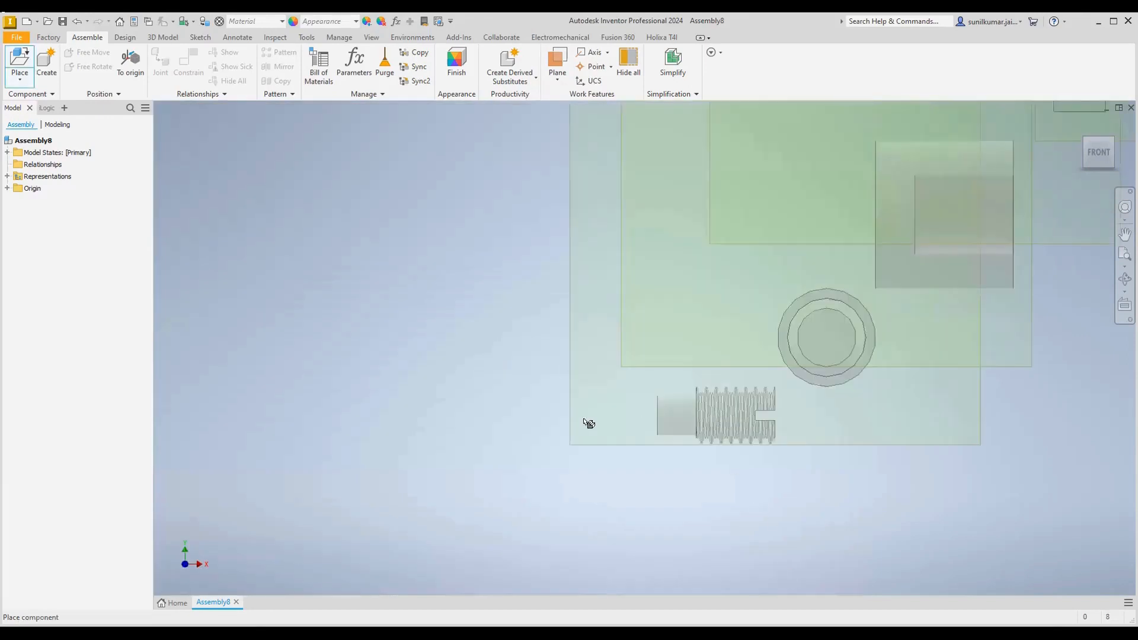
scroll(589, 424, "down", 6)
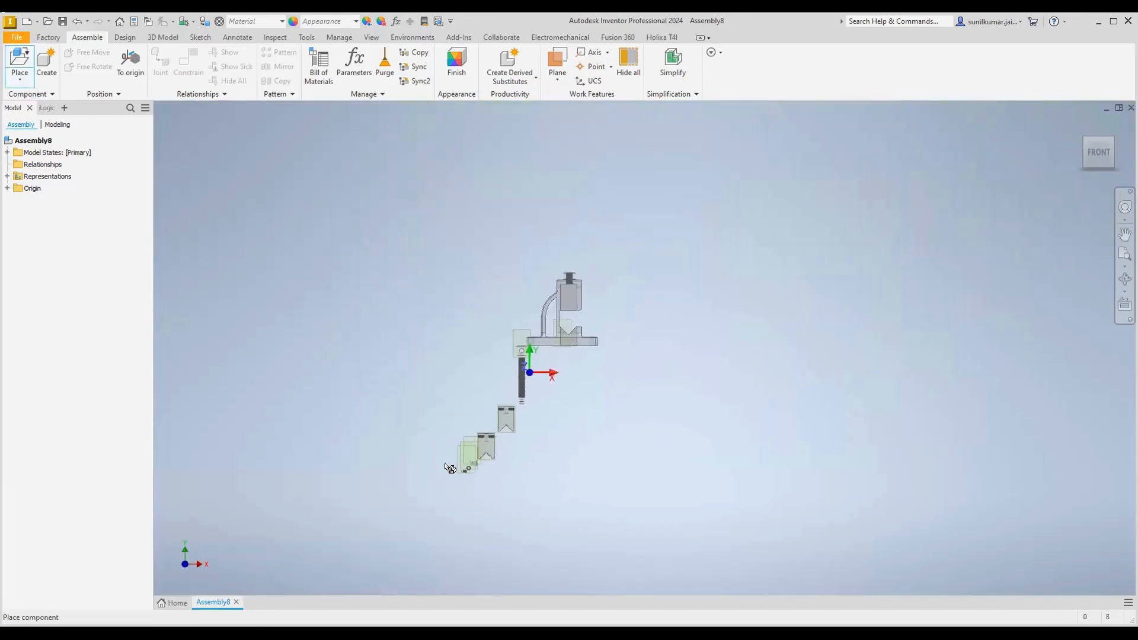
left_click(739, 516)
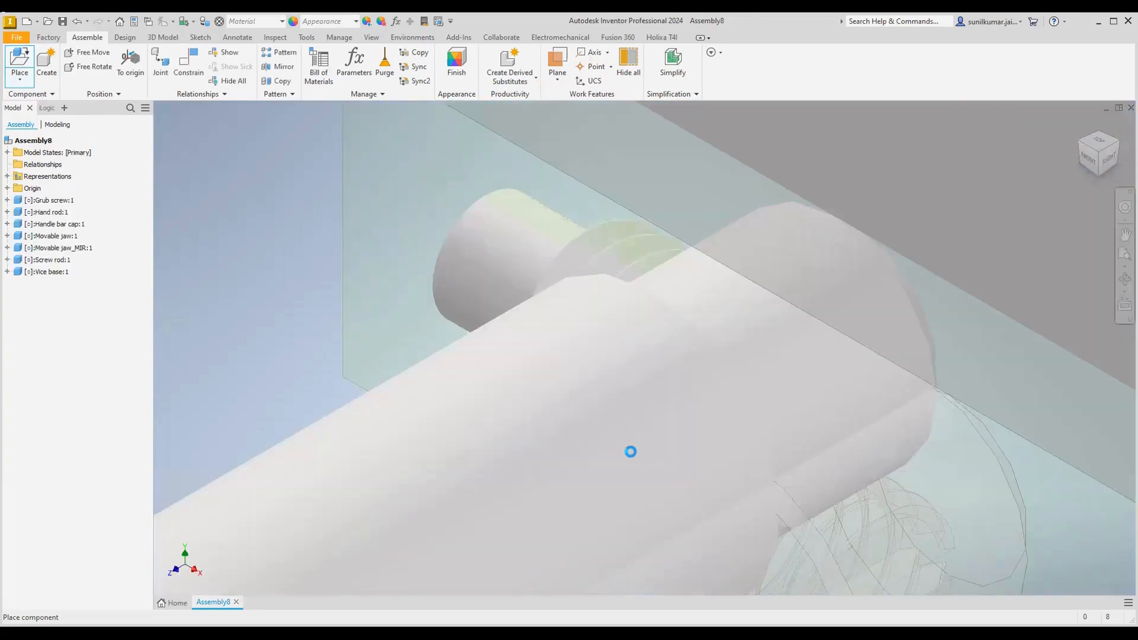
scroll(626, 451, "down", 8)
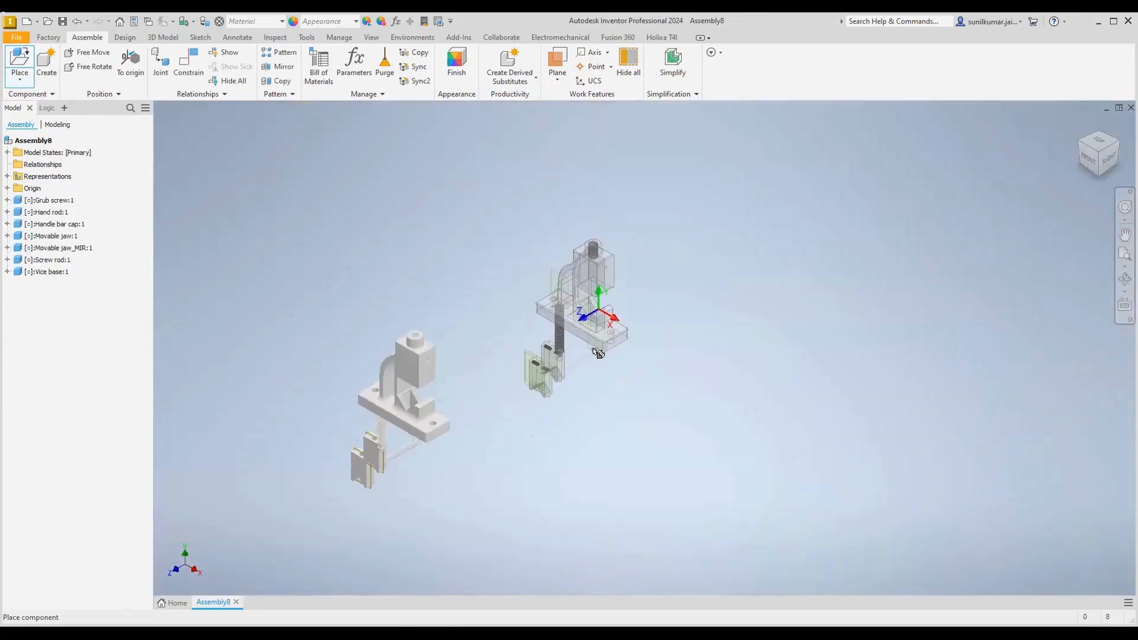
key("Escape")
Pull the Movable jaw part clear of the other components and delete it from the assembly
scroll(382, 470, "up", 10)
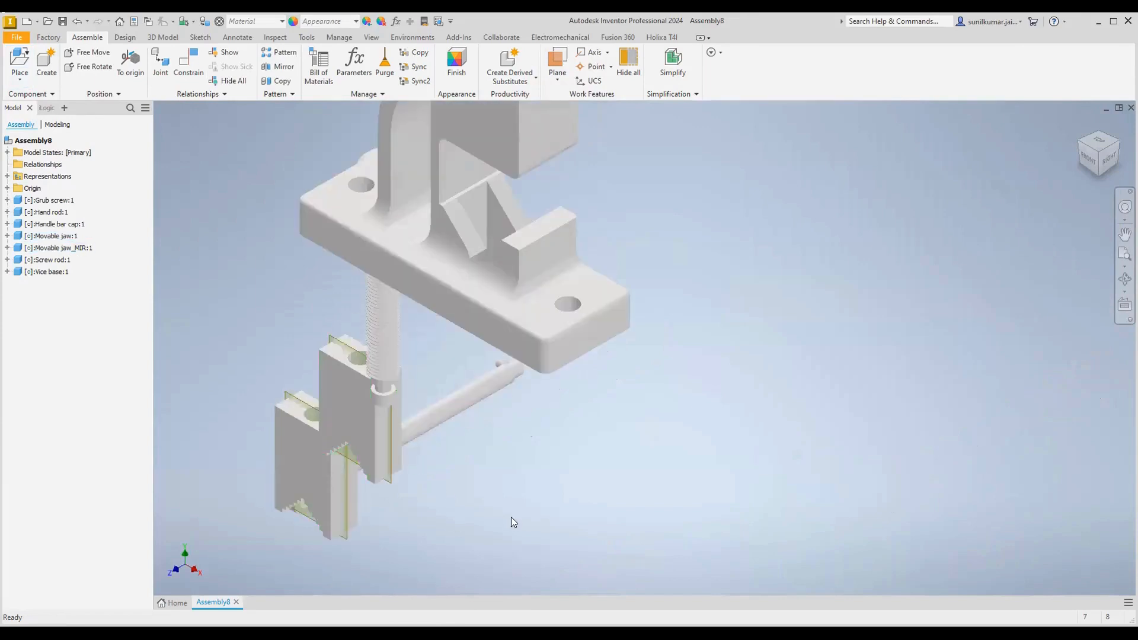
left_click_drag(285, 441, 208, 342)
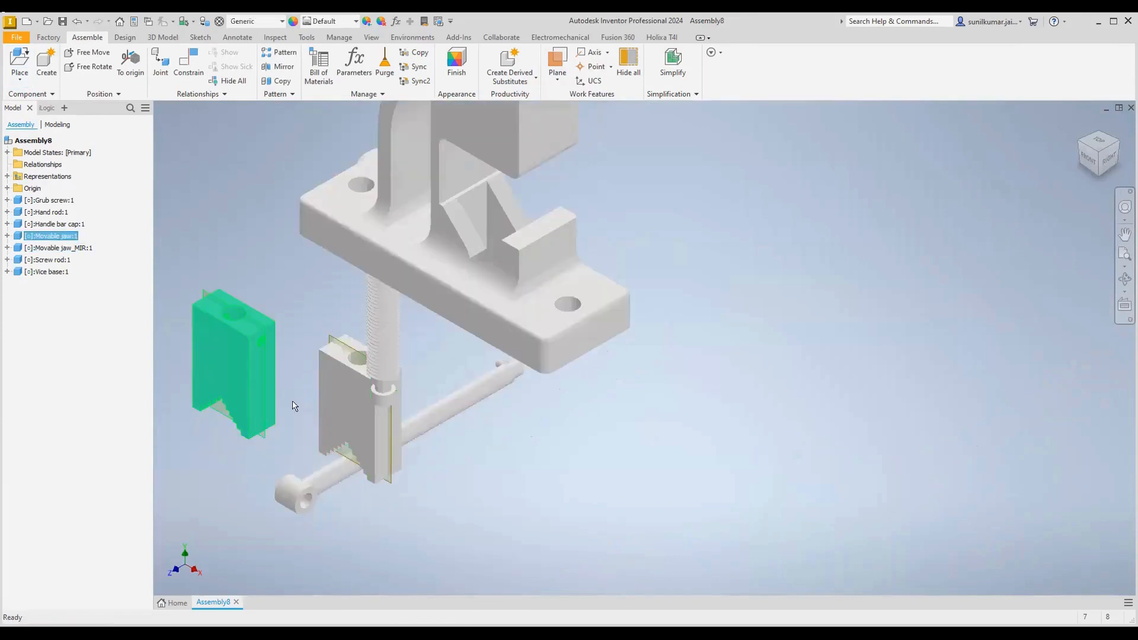
right_click(60, 238)
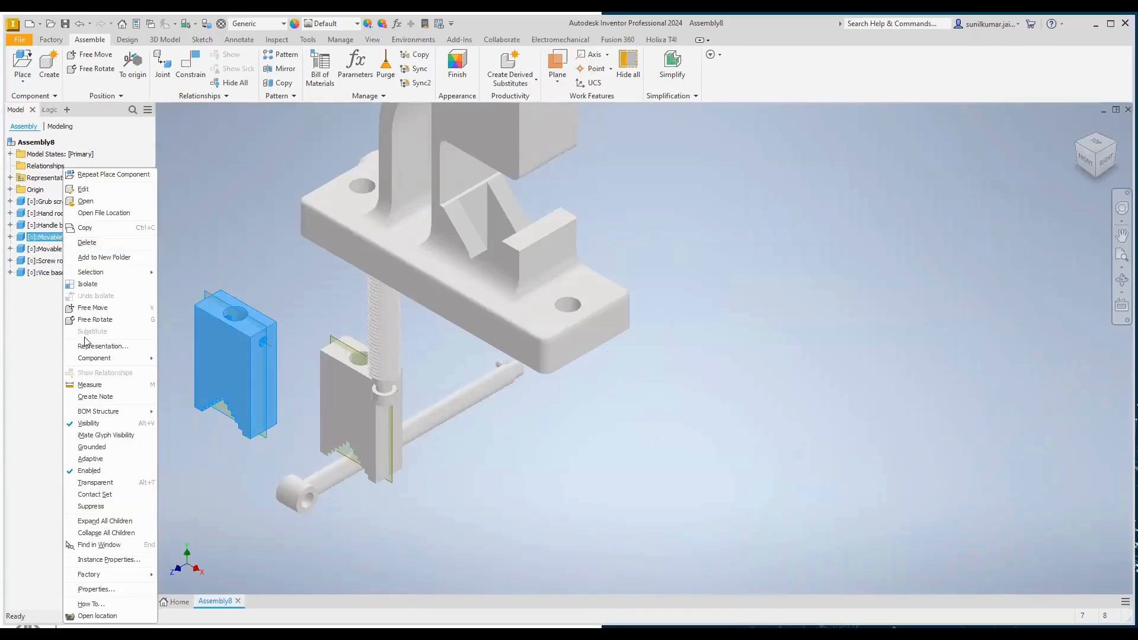
left_click(87, 242)
Spread the Movable jaw_MIR, Screw rod, Hand rod and Grub screw out beside the vice base, clear of one another
left_click_drag(364, 419, 797, 374)
left_click_drag(384, 332, 789, 268)
scroll(576, 513, "up", 4)
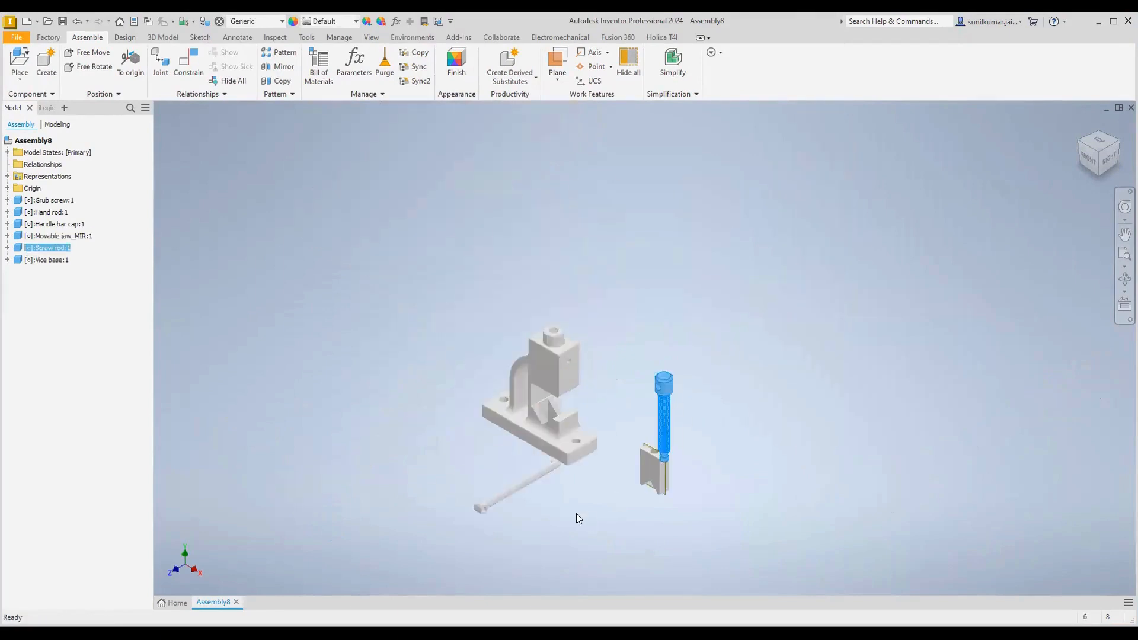
scroll(612, 512, "down", 3)
left_click_drag(688, 442, 774, 487)
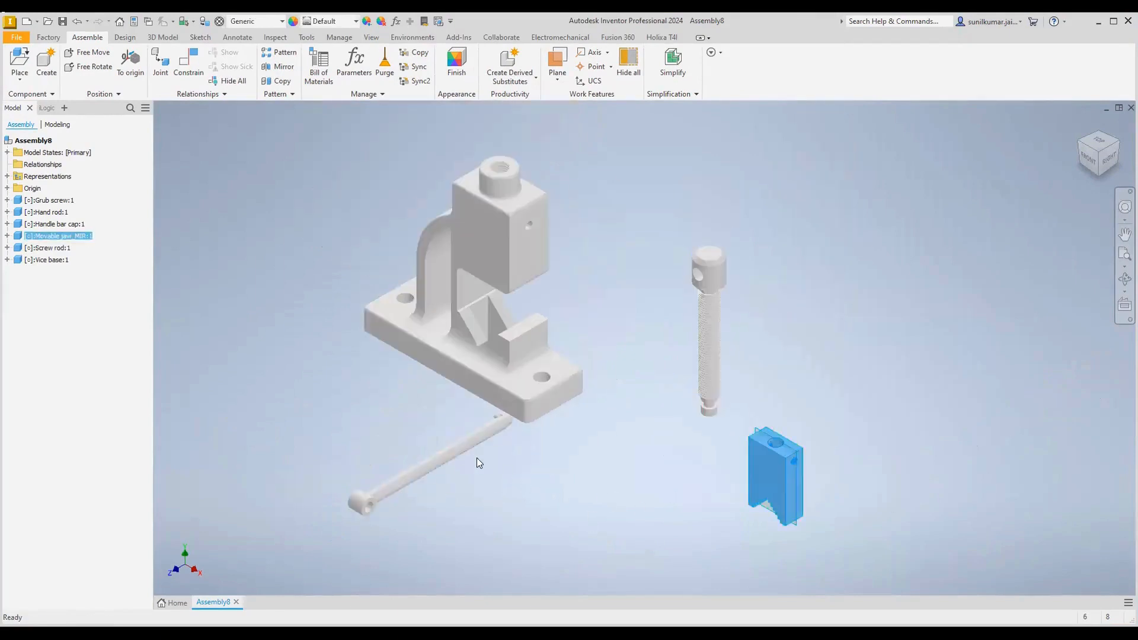
left_click_drag(448, 456, 795, 319)
left_click_drag(503, 421, 640, 264)
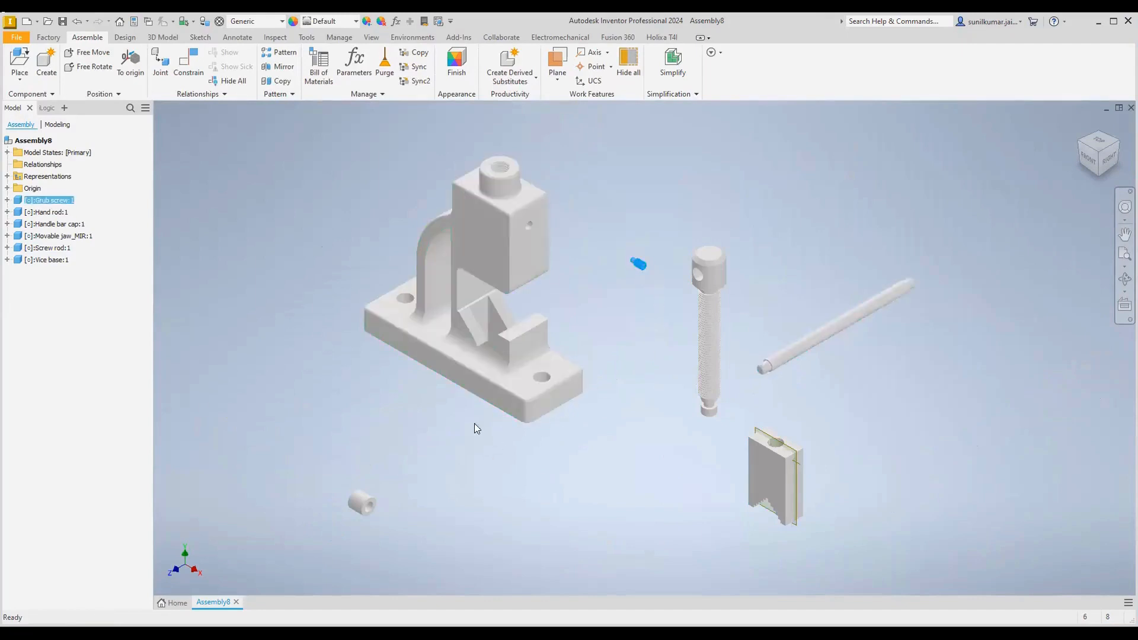
Use Free Move to shift the screw rod up and away from the grub screw and hand rod
middle_click_drag(562, 442, 539, 478)
mouse_move(458, 485)
middle_mouse_down("shift")
mouse_move(436, 504)
mouse_move(548, 472)
mouse_move(452, 463)
mouse_move(449, 495)
middle_mouse_up("shift")
scroll(457, 463, "down", 5)
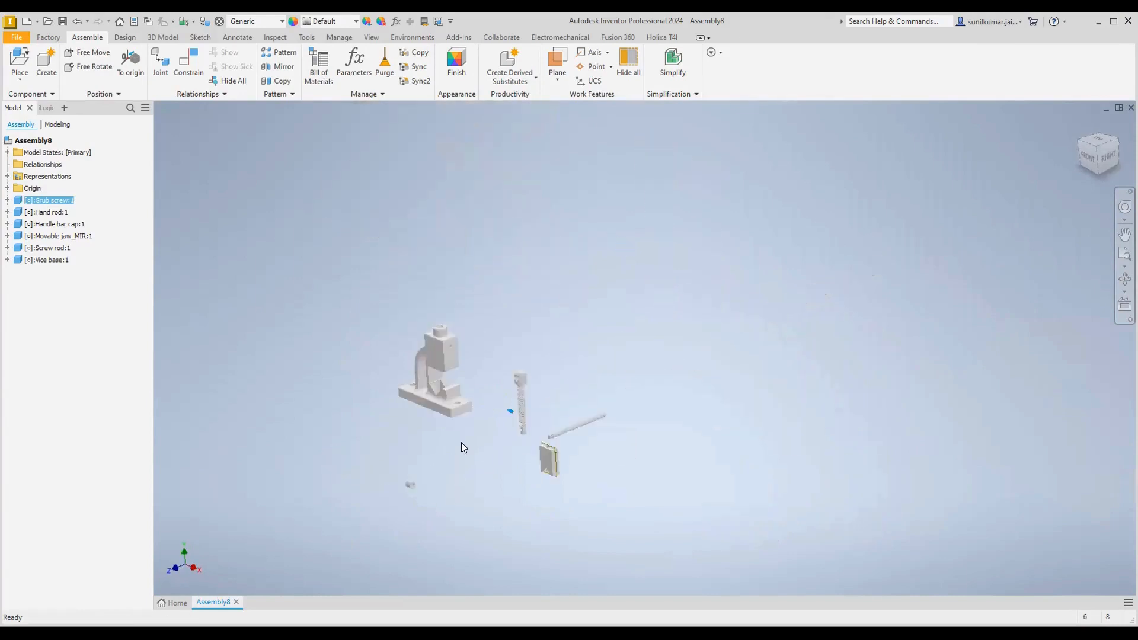
scroll(471, 432, "up", 5)
left_click(527, 467)
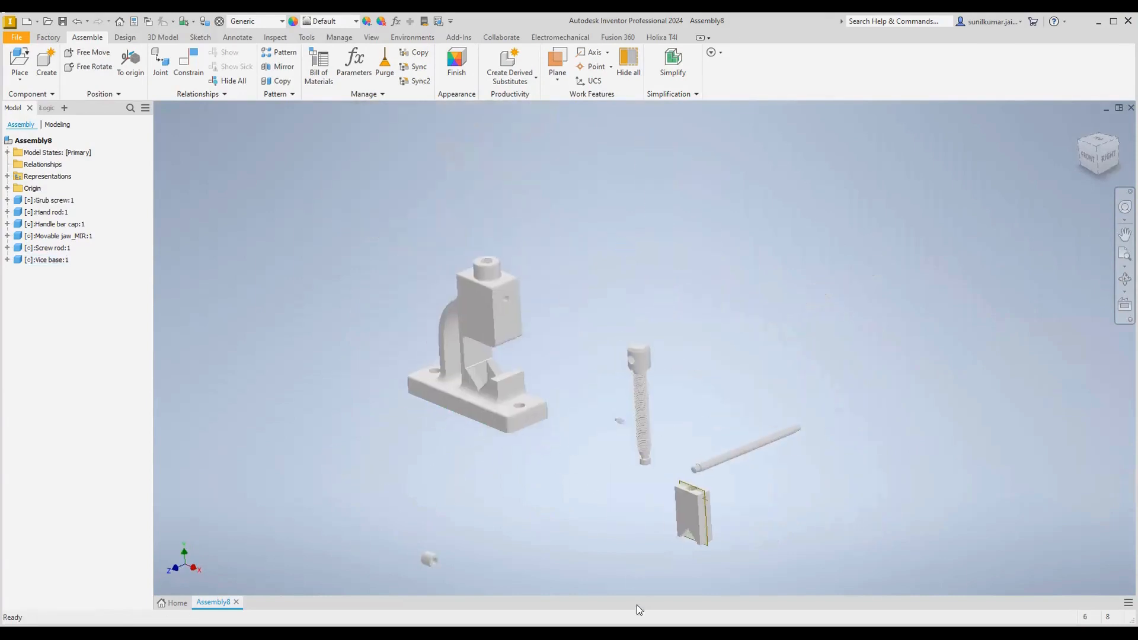
middle_click_drag(353, 347, 320, 307)
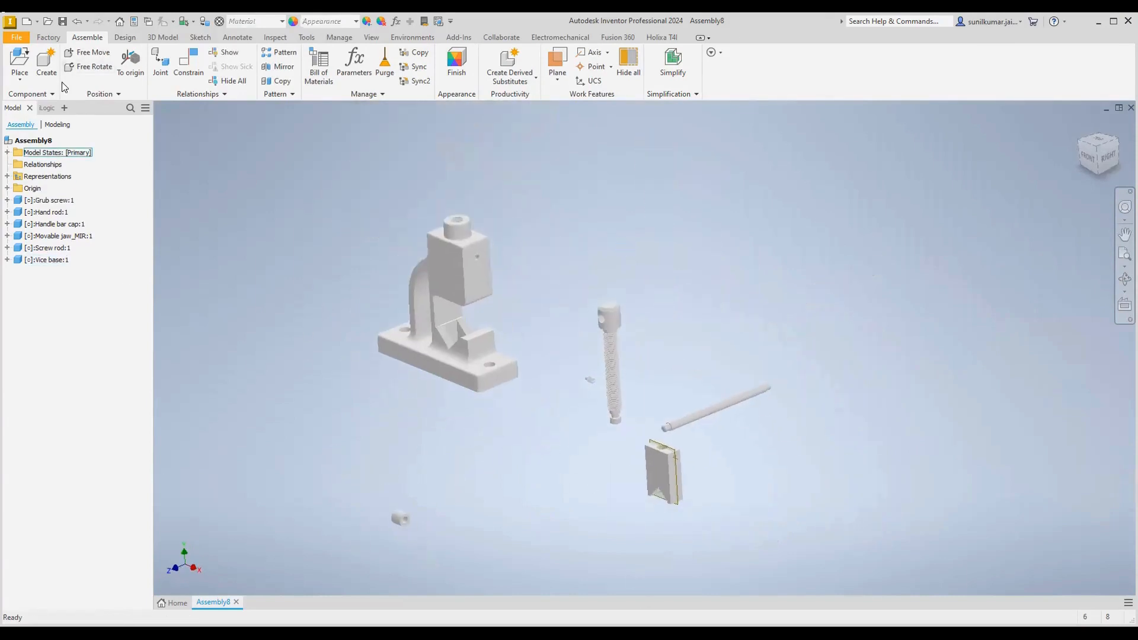
left_click(87, 54)
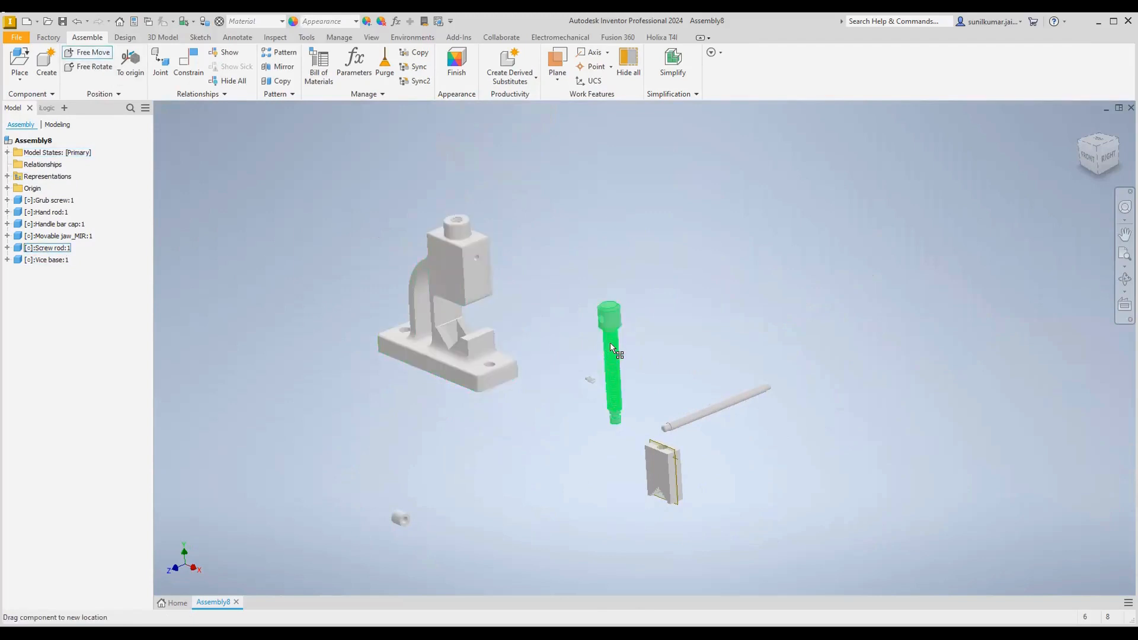
left_click_drag(612, 348, 634, 249)
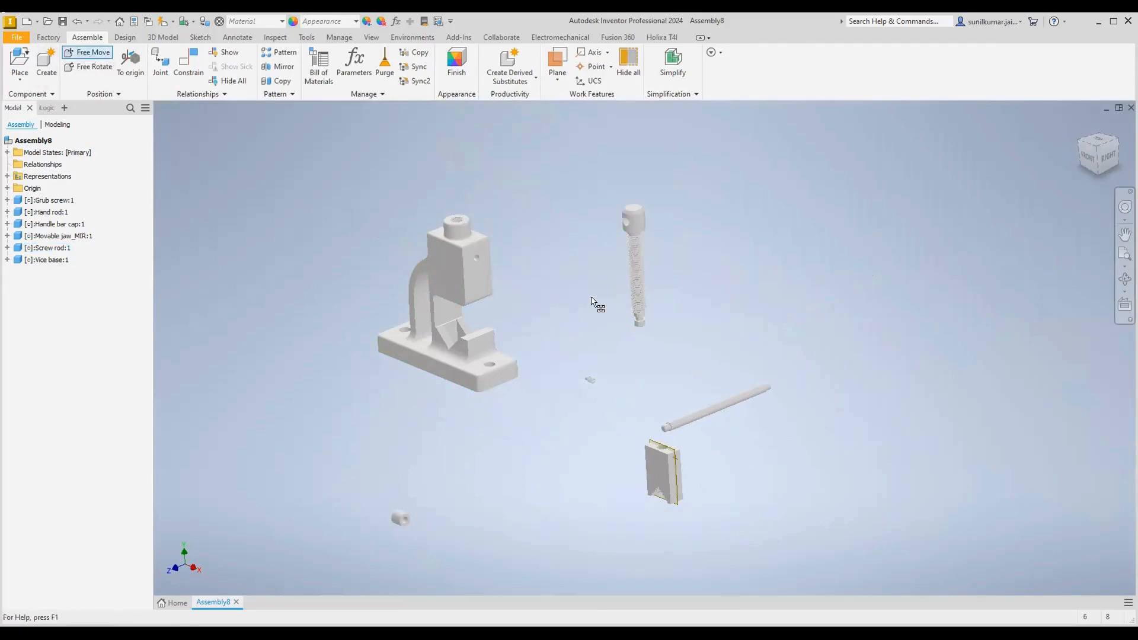
left_click_drag(643, 274, 697, 245)
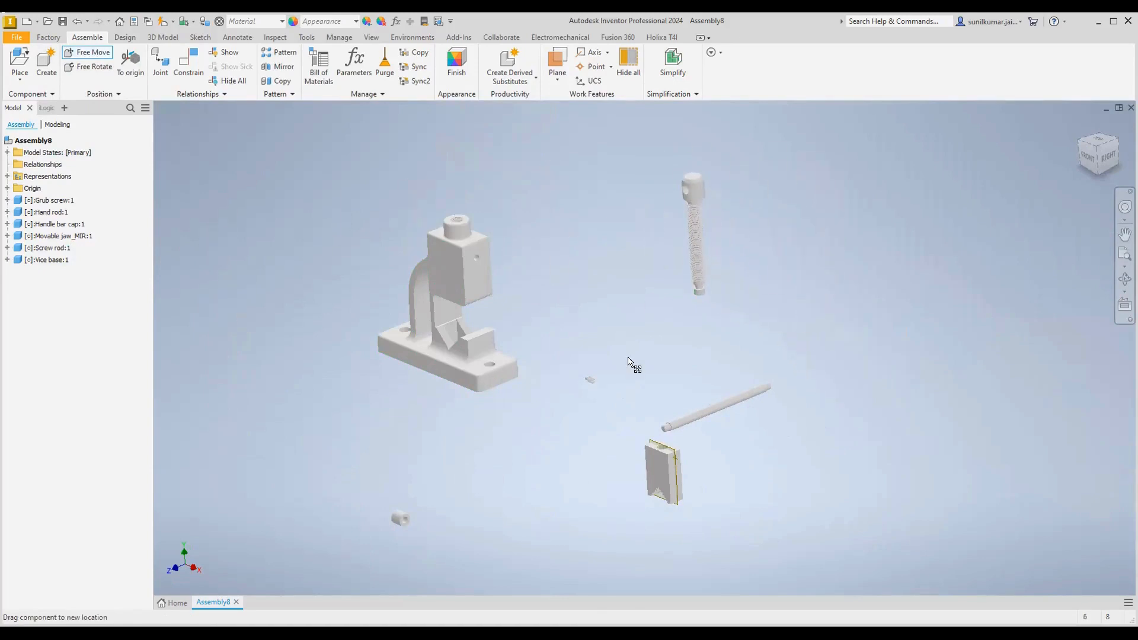
Use Free Rotate to turn the hand rod so that it slopes the opposite way
left_click(81, 68)
left_click(702, 418)
left_click_drag(716, 411, 791, 363)
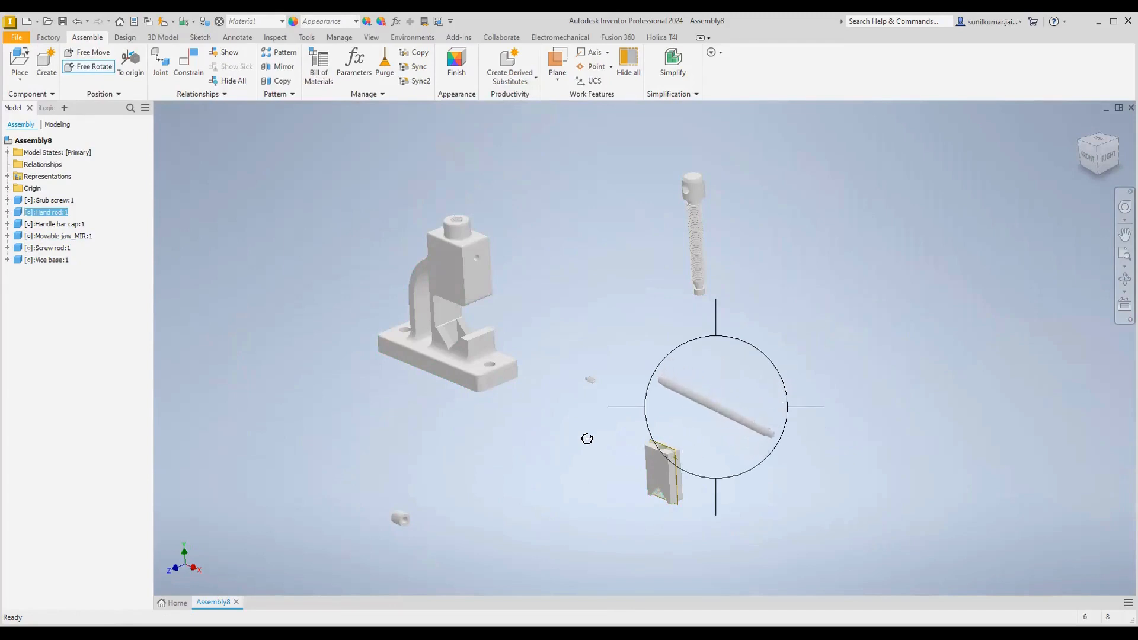
key("Escape")
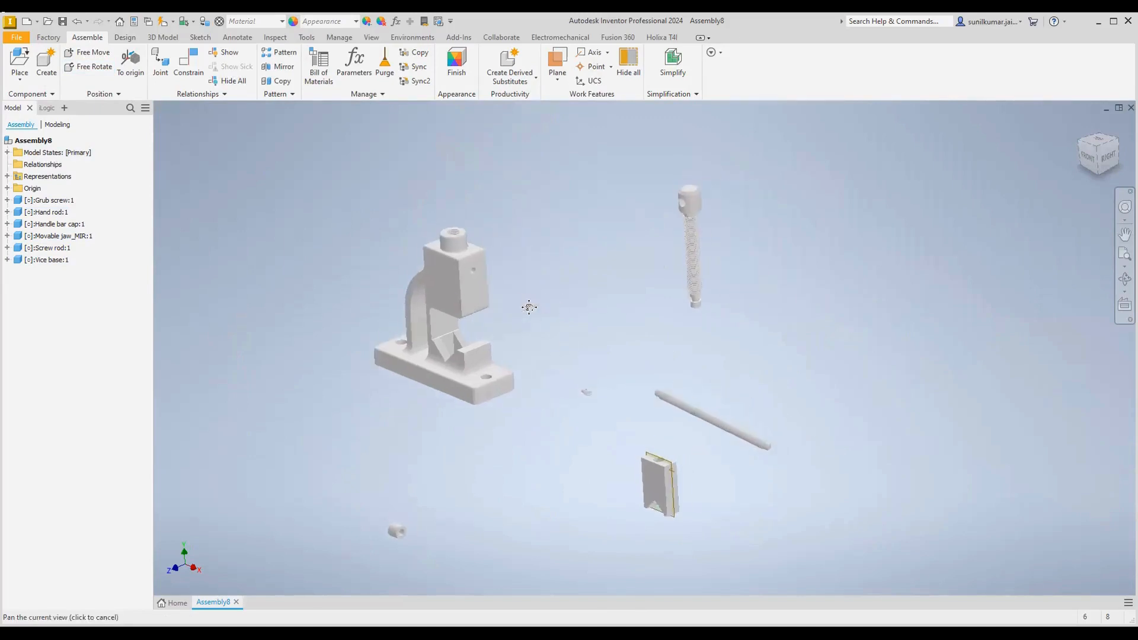
Apply a mate constraint with 0 mm offset between the screw rod's thread axis and the vertical bore of the vice base
mouse_move(515, 415)
middle_mouse_down()
mouse_move(517, 371)
mouse_move(515, 394)
middle_mouse_up()
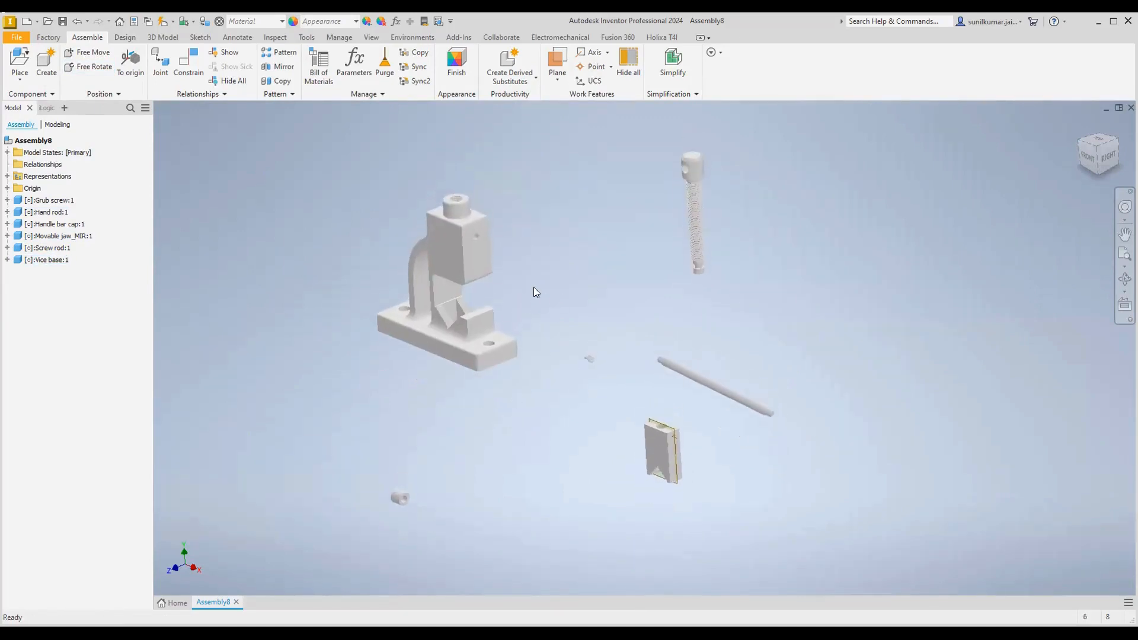
scroll(489, 257, "up", 3)
middle_click_drag(520, 251, 565, 296)
scroll(537, 258, "down", 3)
scroll(537, 257, "down", 4)
scroll(522, 281, "up", 5)
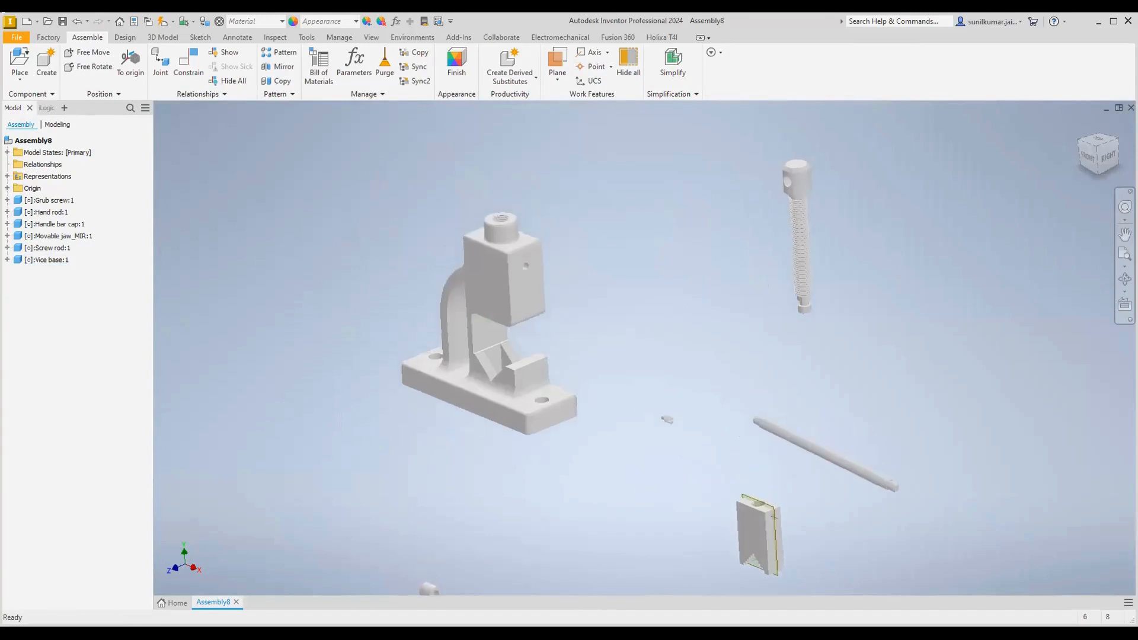
left_click(192, 68)
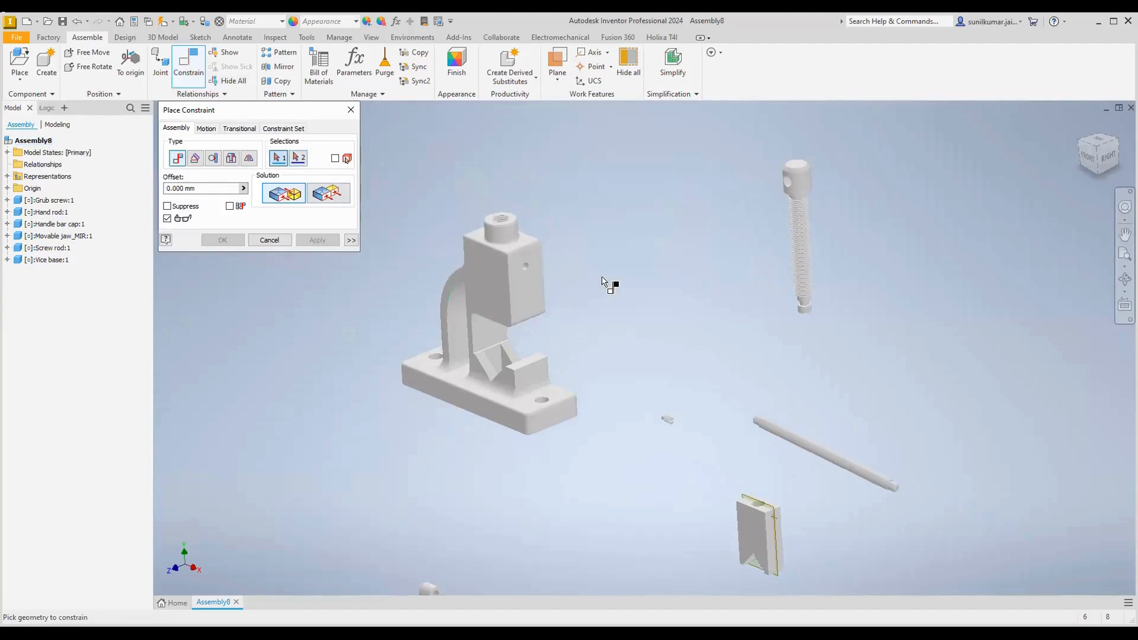
scroll(608, 284, "down", 3)
scroll(509, 303, "up", 3)
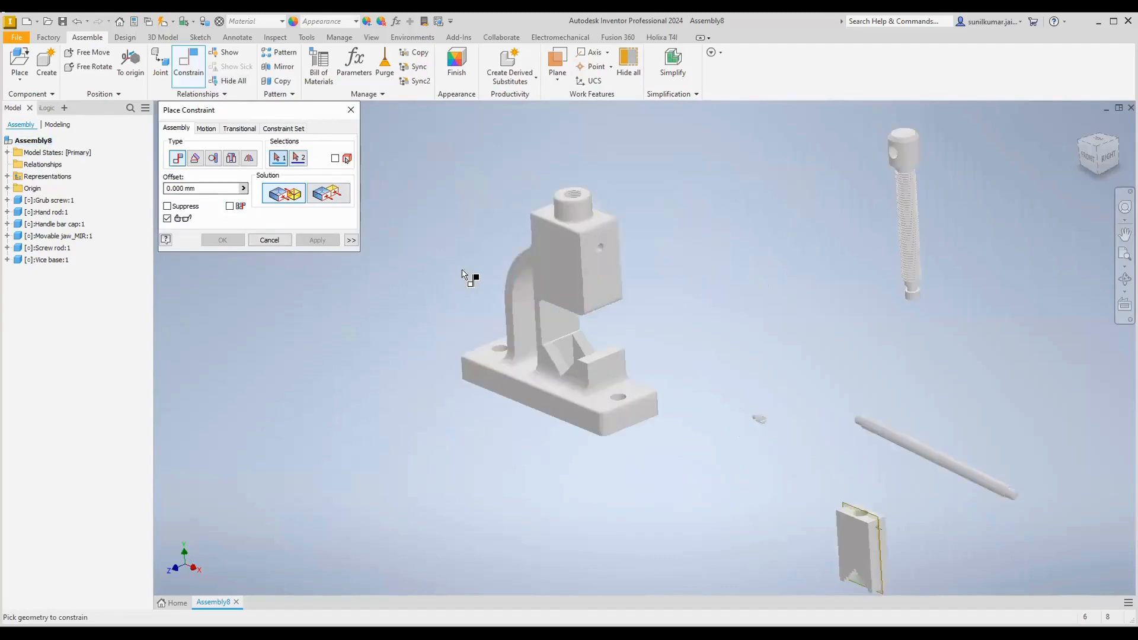
middle_click_drag(472, 261, 444, 264)
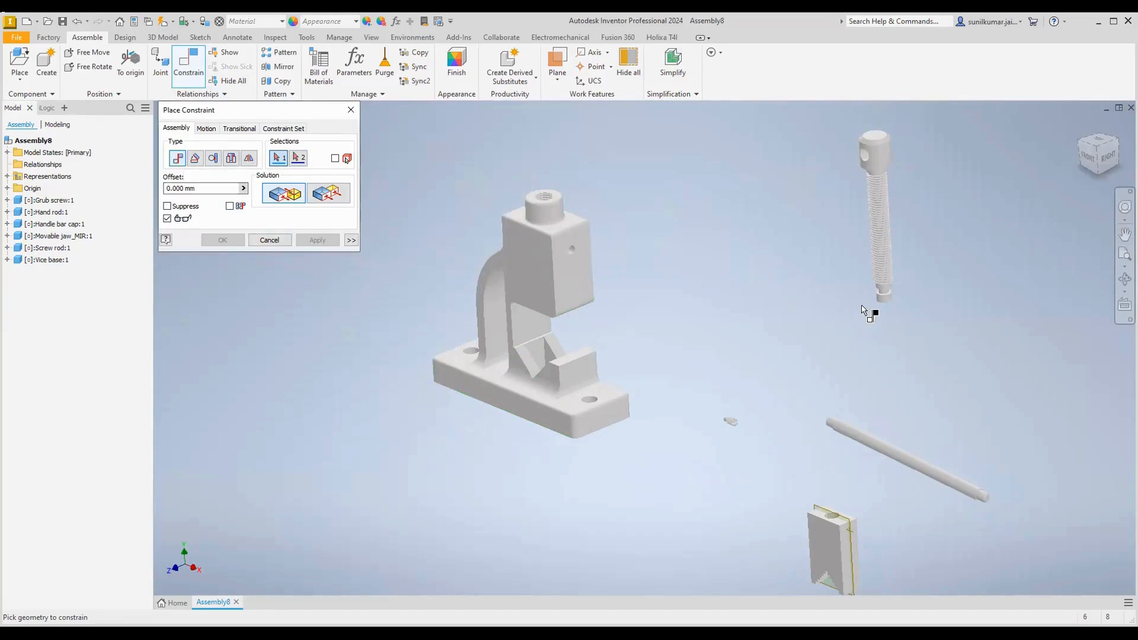
left_click(881, 215)
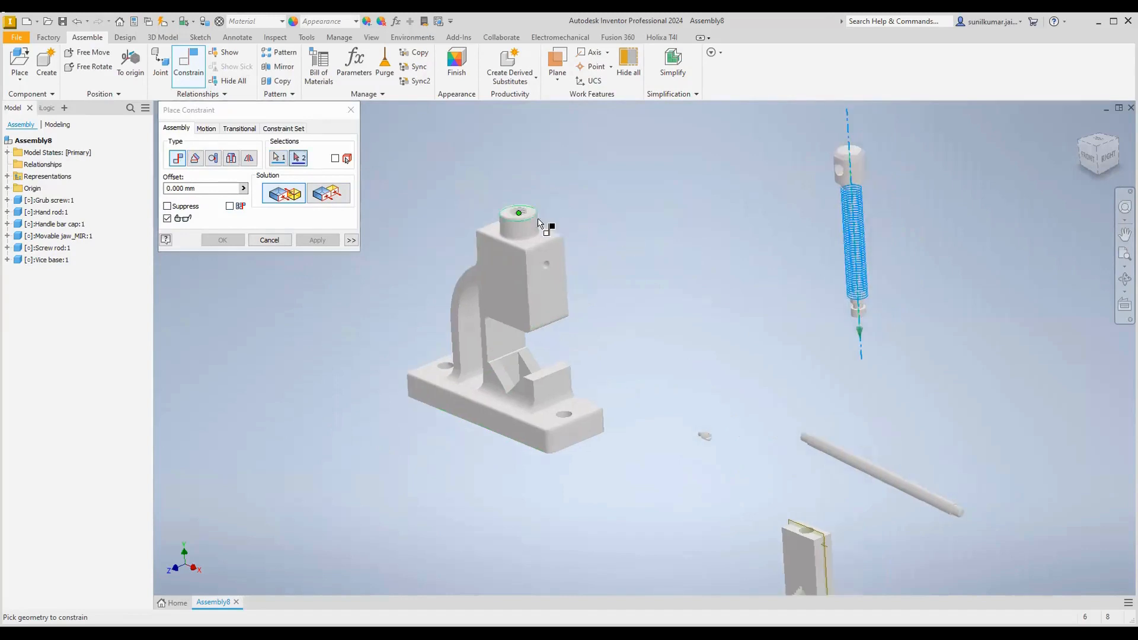
scroll(557, 190, "up", 5)
left_click(508, 212)
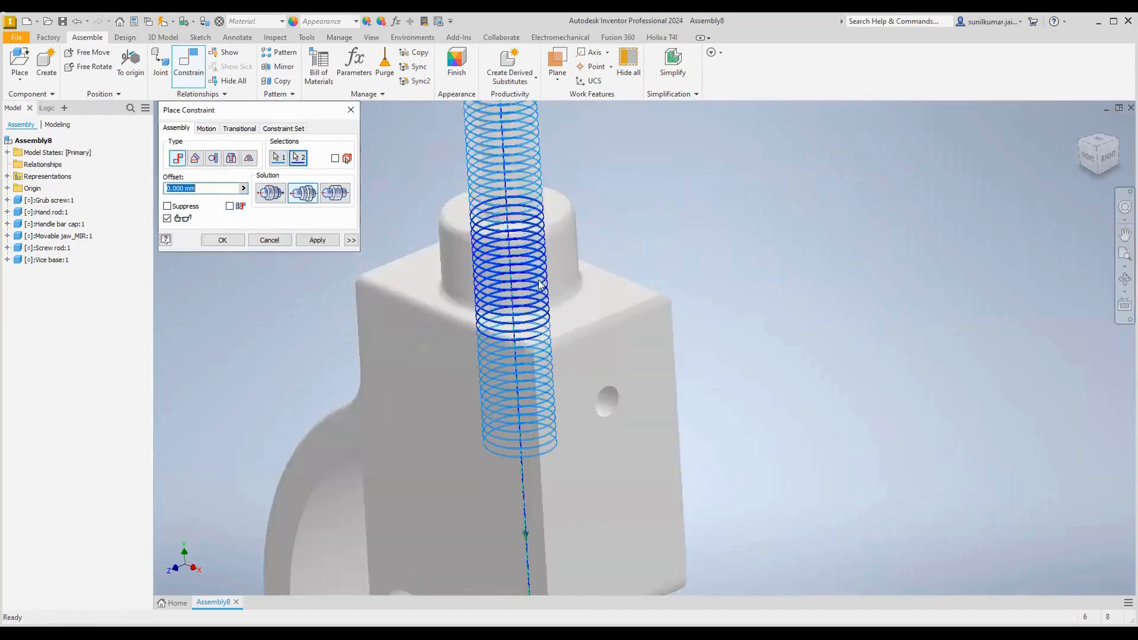
scroll(598, 316, "down", 5)
scroll(591, 328, "up", 5)
scroll(546, 328, "down", 2)
scroll(546, 328, "down", 2)
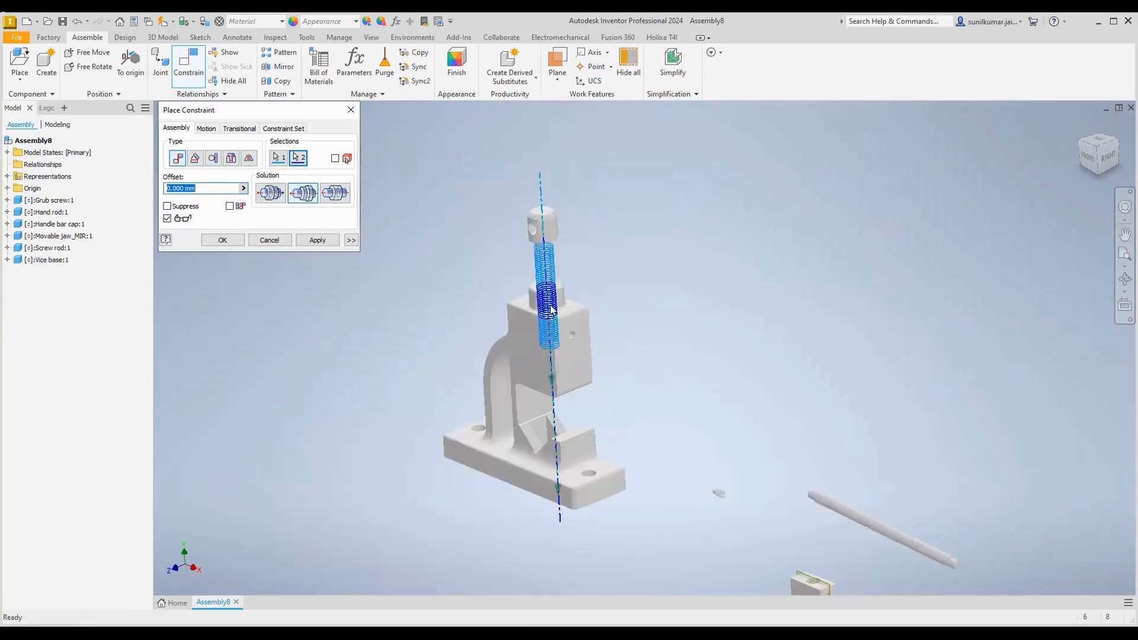
mouse_move(500, 274)
middle_mouse_down("shift")
mouse_move(534, 366)
mouse_move(480, 361)
middle_mouse_up("shift")
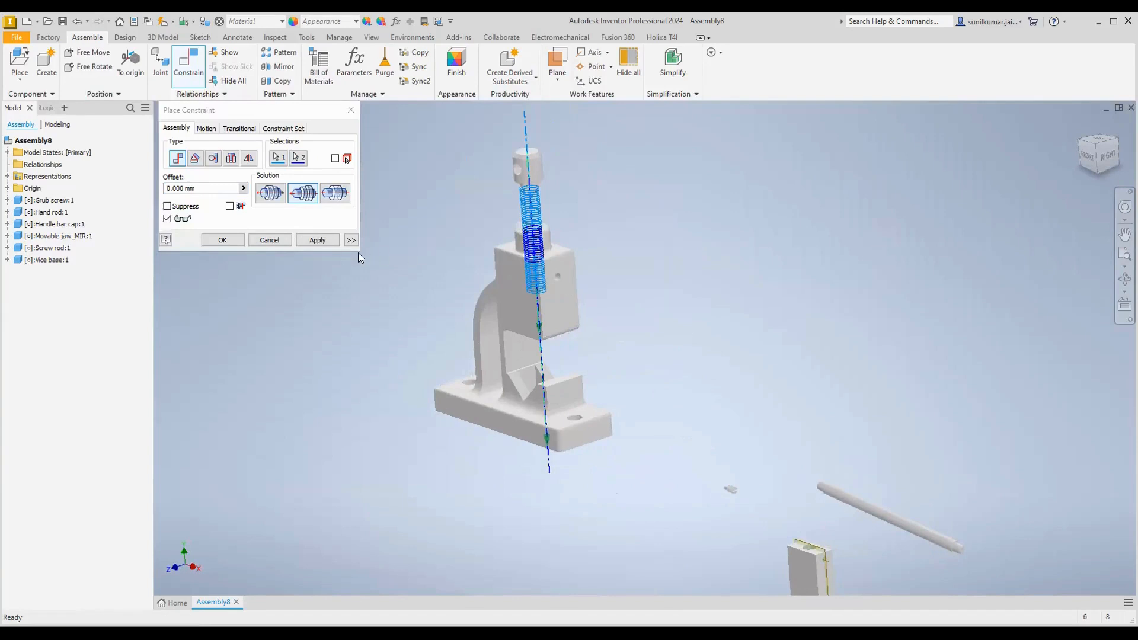
left_click(318, 239)
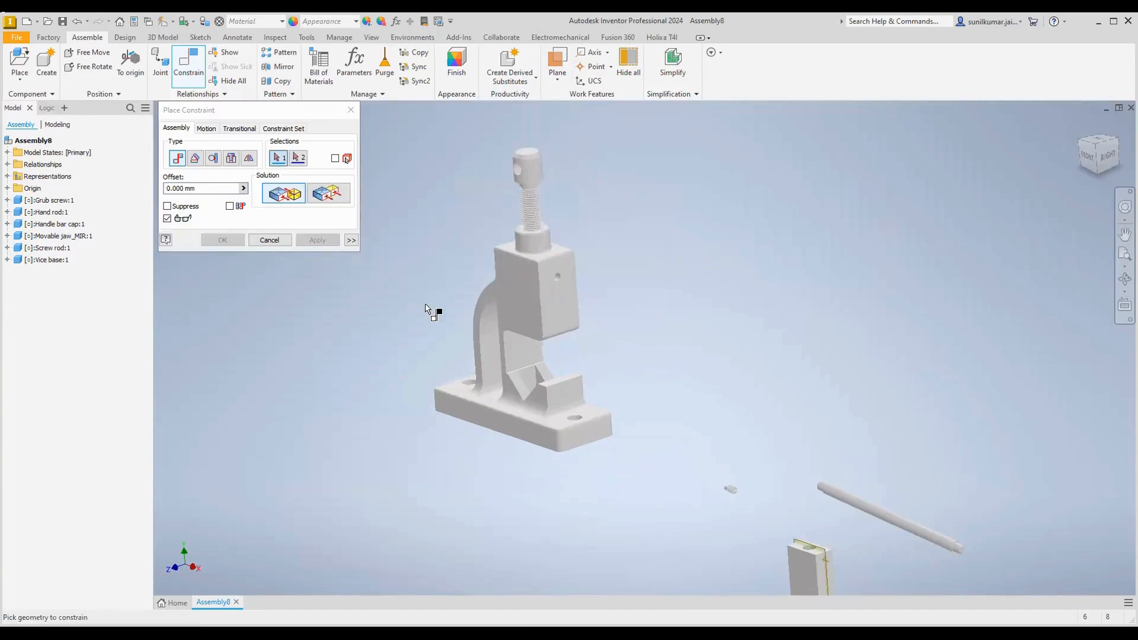
Mate the underside of the screw rod's head to the top face of the vice base's boss with a 20 mm offset
mouse_move(393, 315)
middle_mouse_down("shift")
mouse_move(410, 298)
mouse_move(400, 339)
middle_mouse_up("shift")
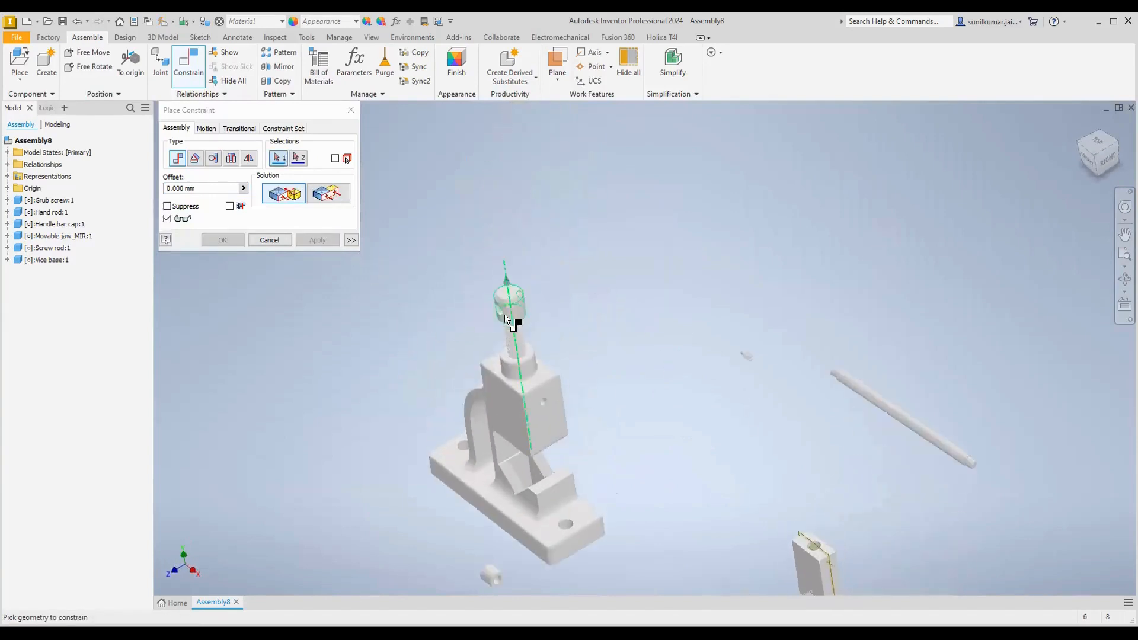
middle_click_drag(575, 316, 570, 286)
scroll(571, 286, "down", 5)
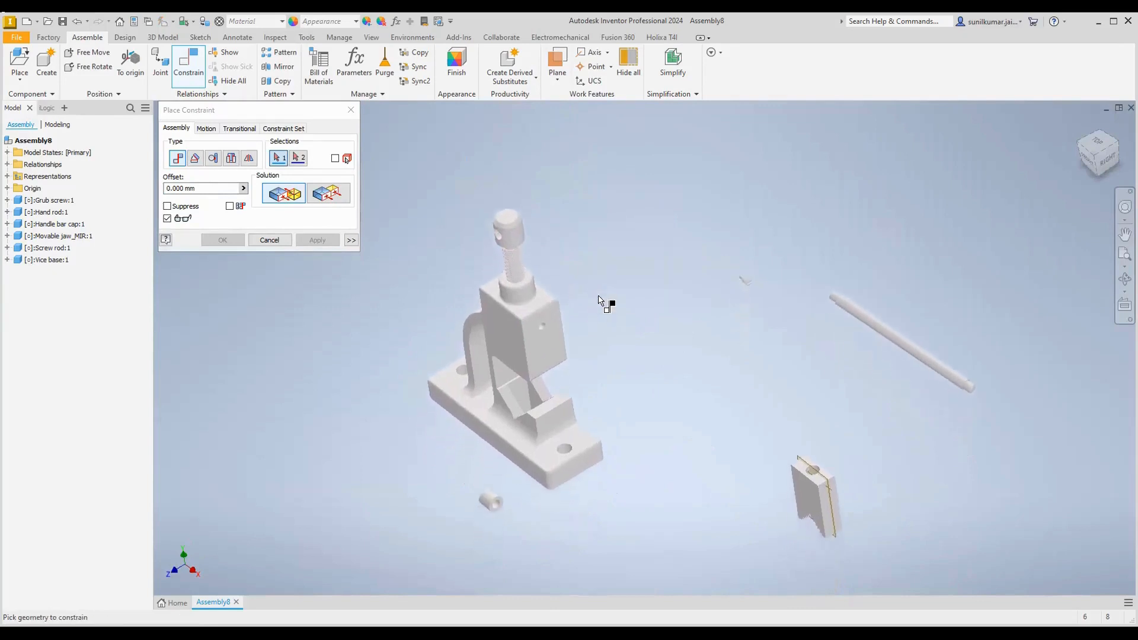
middle_click_drag(604, 340, 633, 273, "shift")
scroll(612, 165, "up", 8)
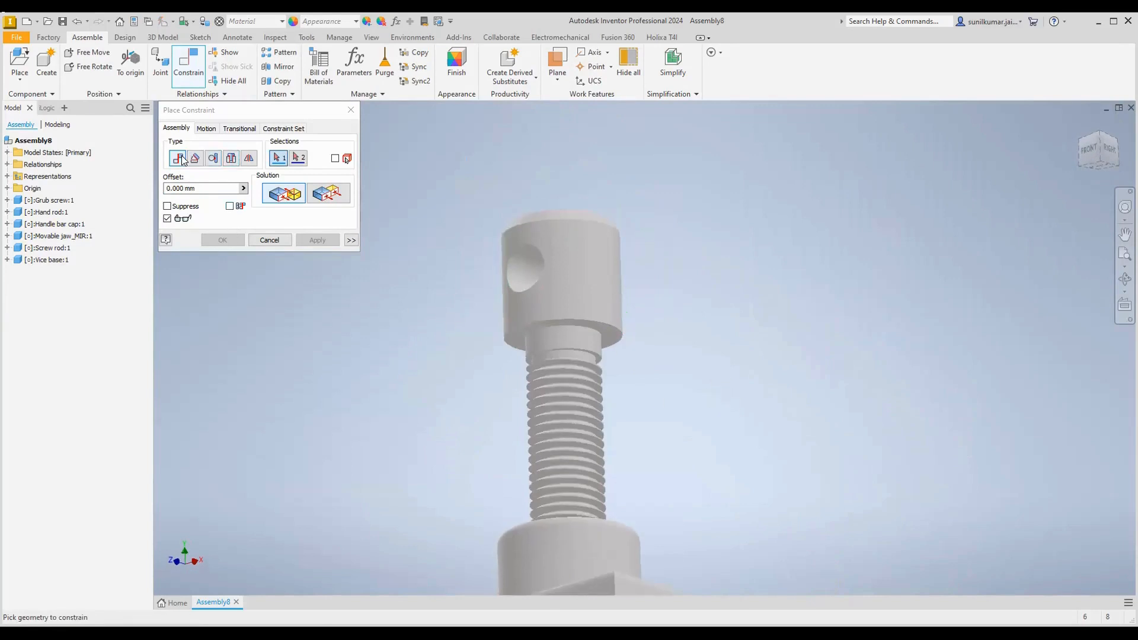
left_click(606, 331)
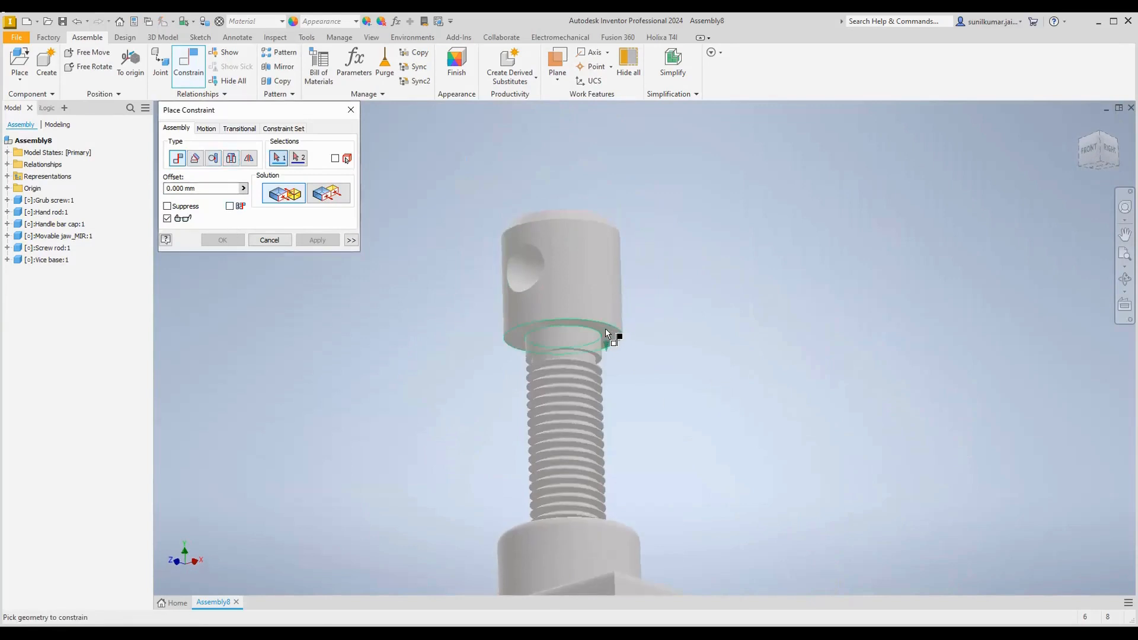
scroll(649, 375, "down", 4)
scroll(646, 380, "up", 4)
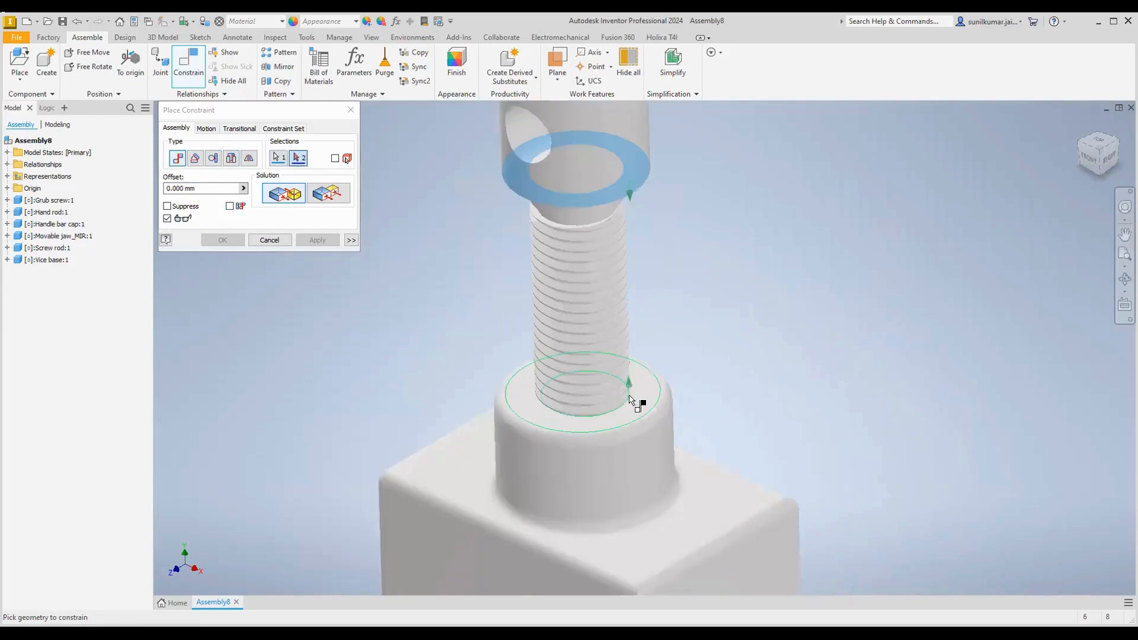
left_click(633, 394)
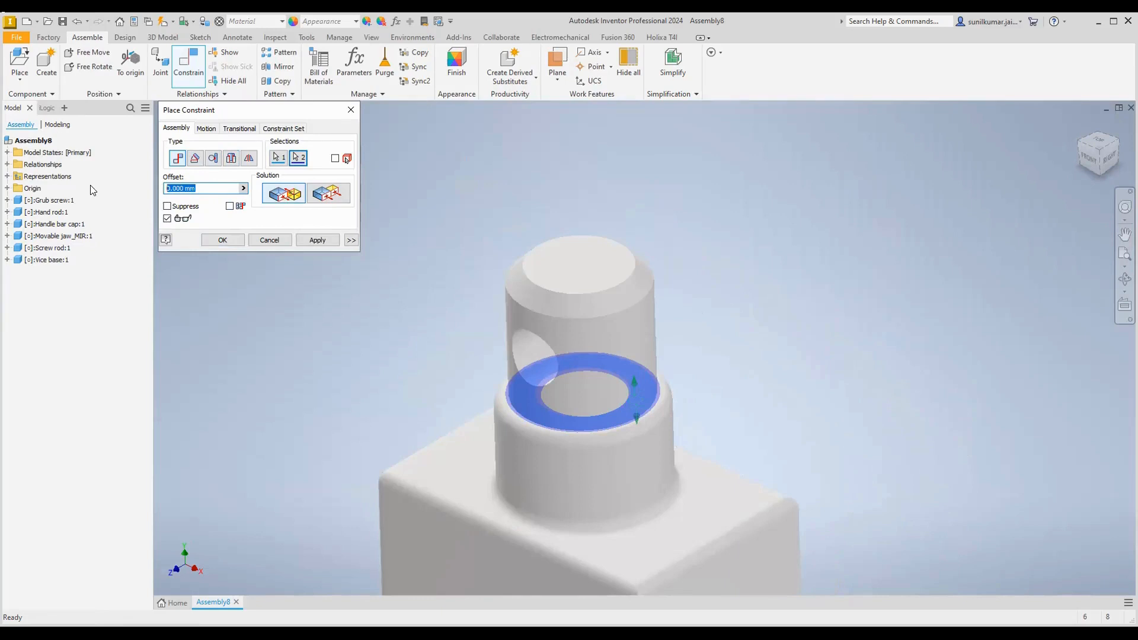
type("1")
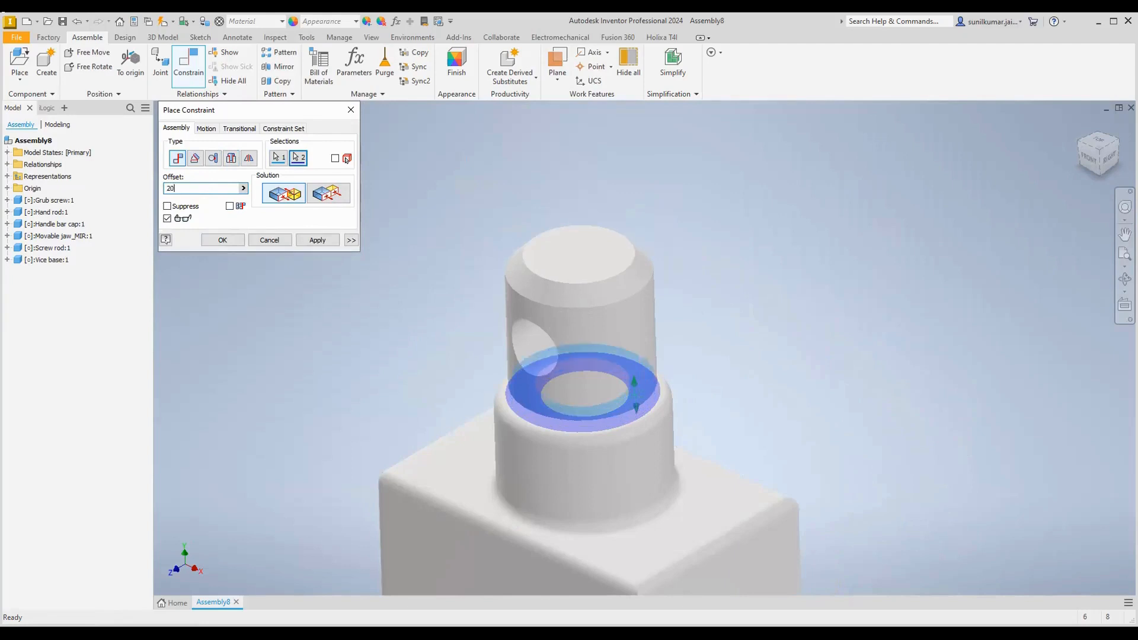
type("0")
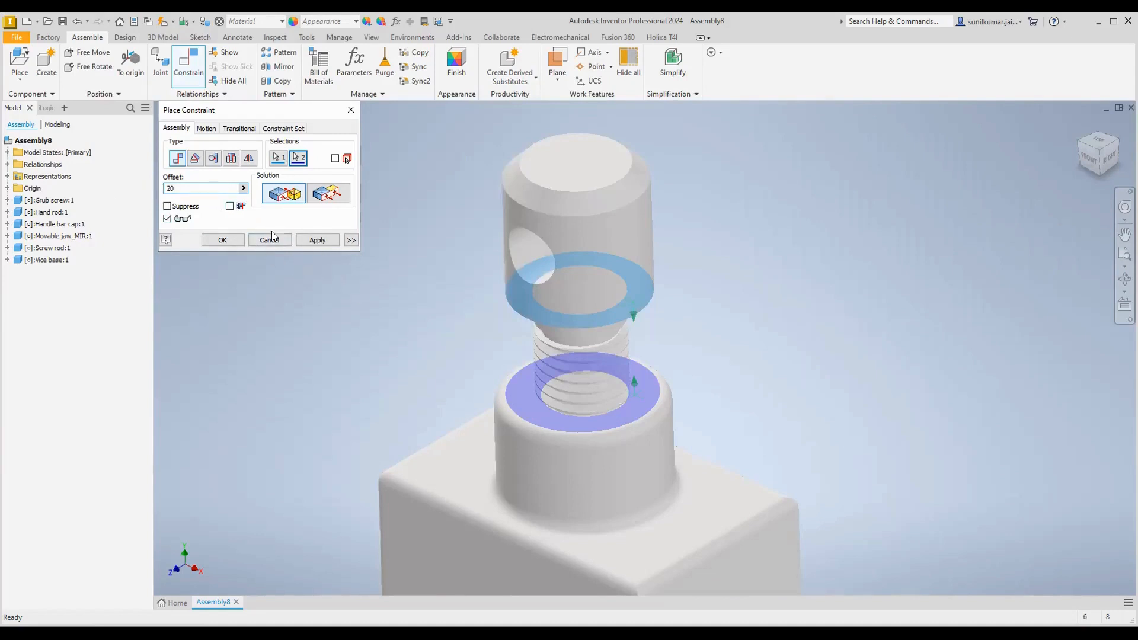
left_click(317, 240)
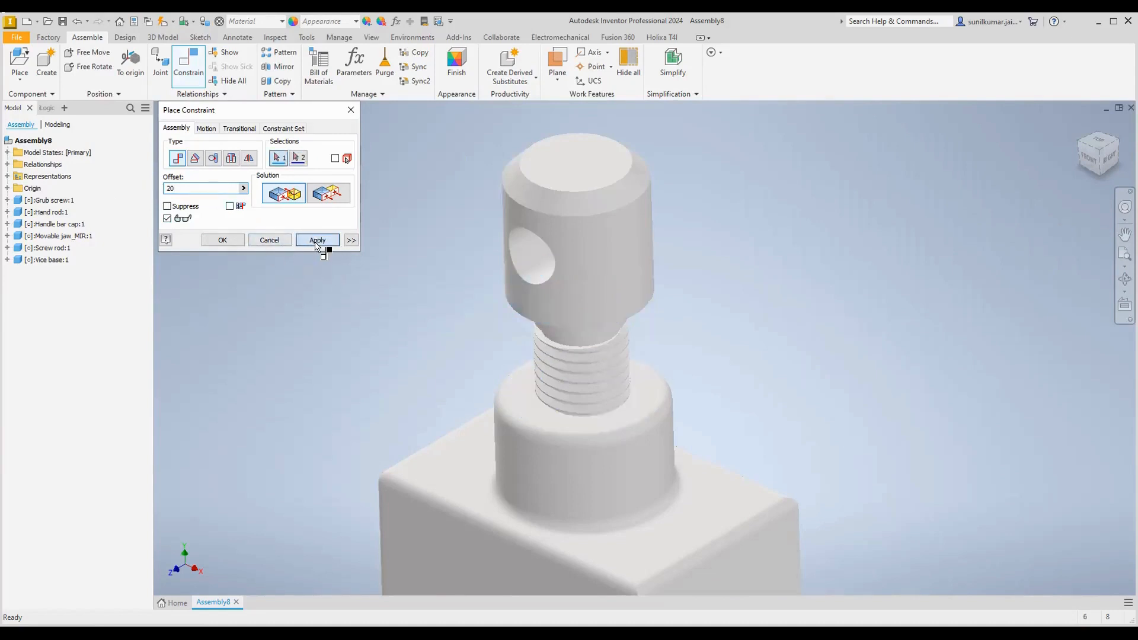
left_click(269, 243)
Use Free Rotate to turn the screw rod about its axis until its cross hole faces along the vice base's length
scroll(390, 295, "up", 5)
middle_click_drag(522, 408, 592, 316)
middle_click_drag(475, 422, 543, 401, "shift")
middle_click_drag(494, 420, 482, 422, "shift")
scroll(380, 418, "down", 5)
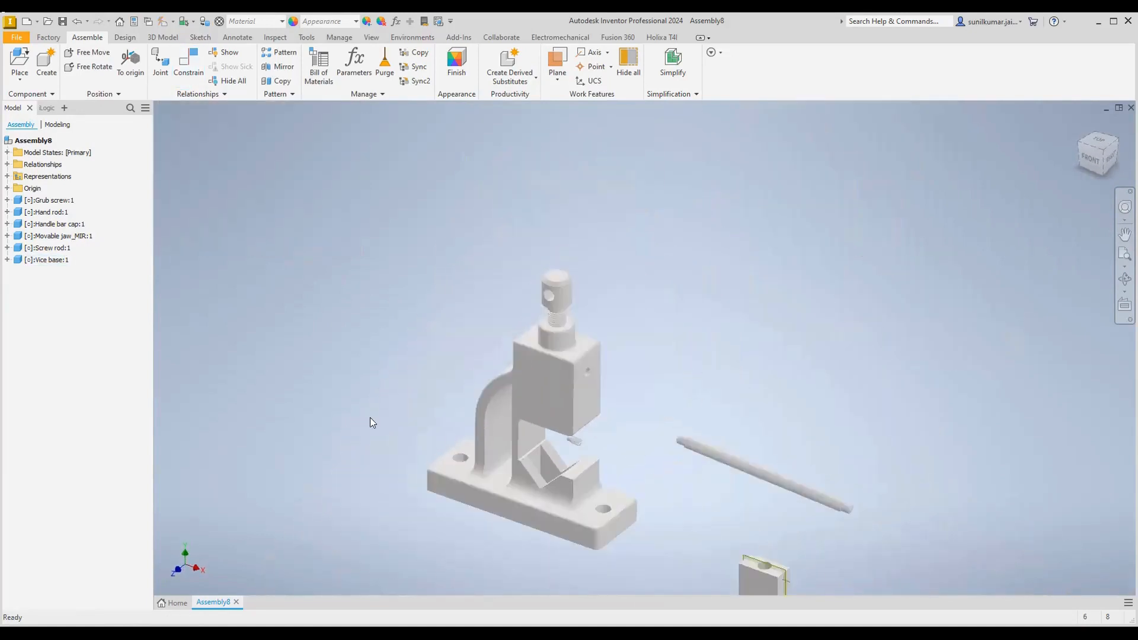
scroll(383, 437, "up", 3)
scroll(563, 256, "up", 2)
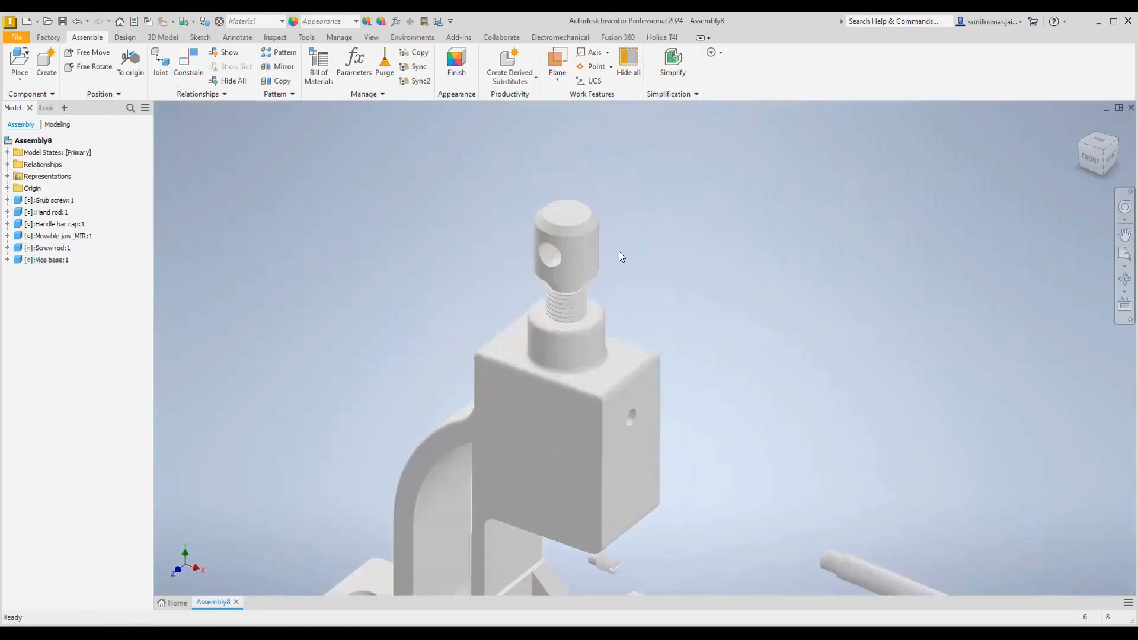
left_click(89, 67)
left_click(566, 261)
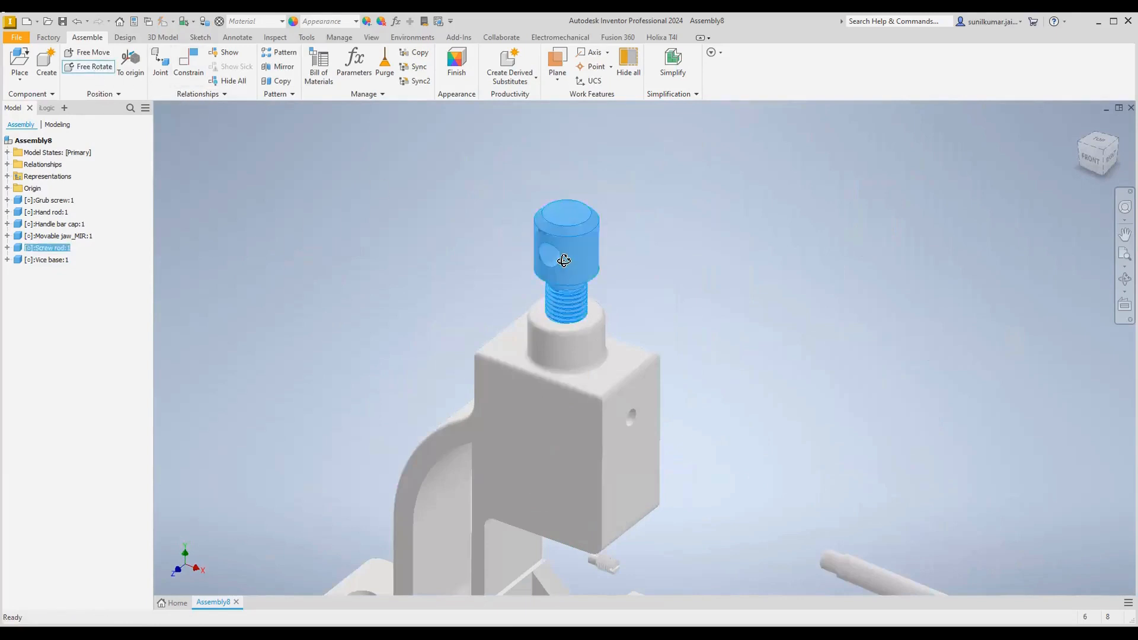
left_click_drag(574, 261, 520, 240)
left_click_drag(588, 281, 584, 325)
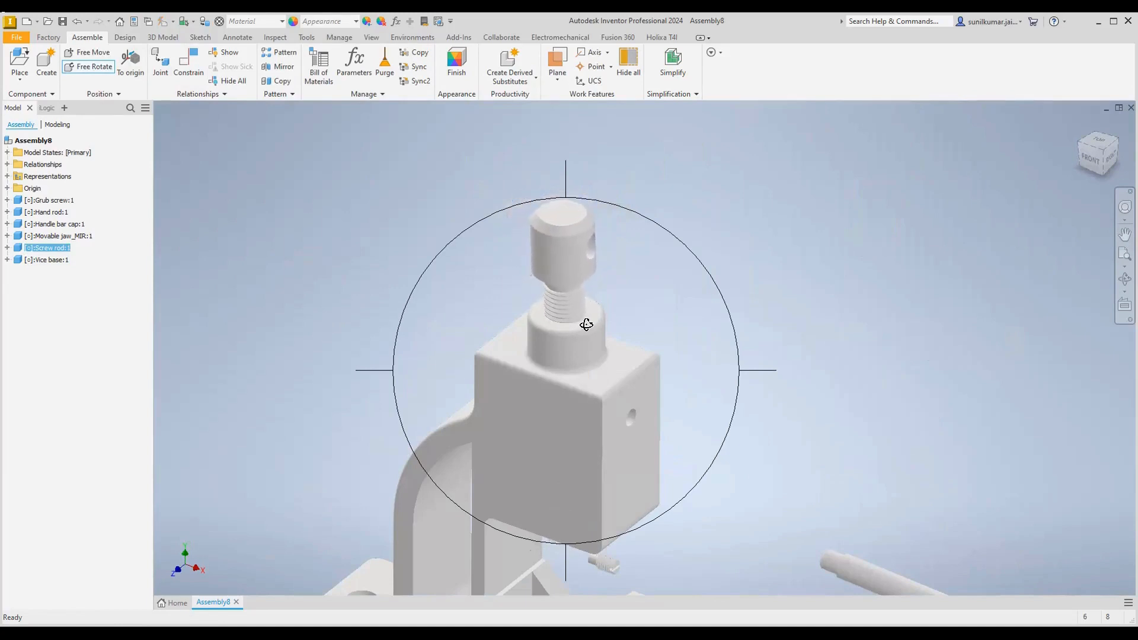
key("Escape")
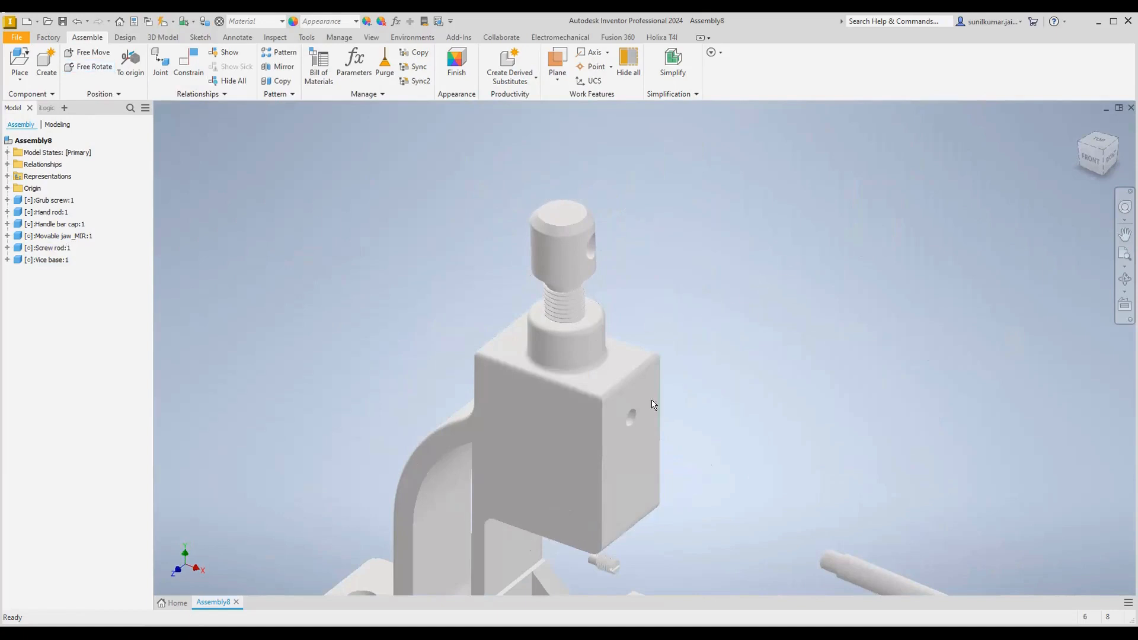
Move the hand rod from behind the vice base to the open space on the jaw side
middle_click_drag(654, 405, 561, 400, "shift")
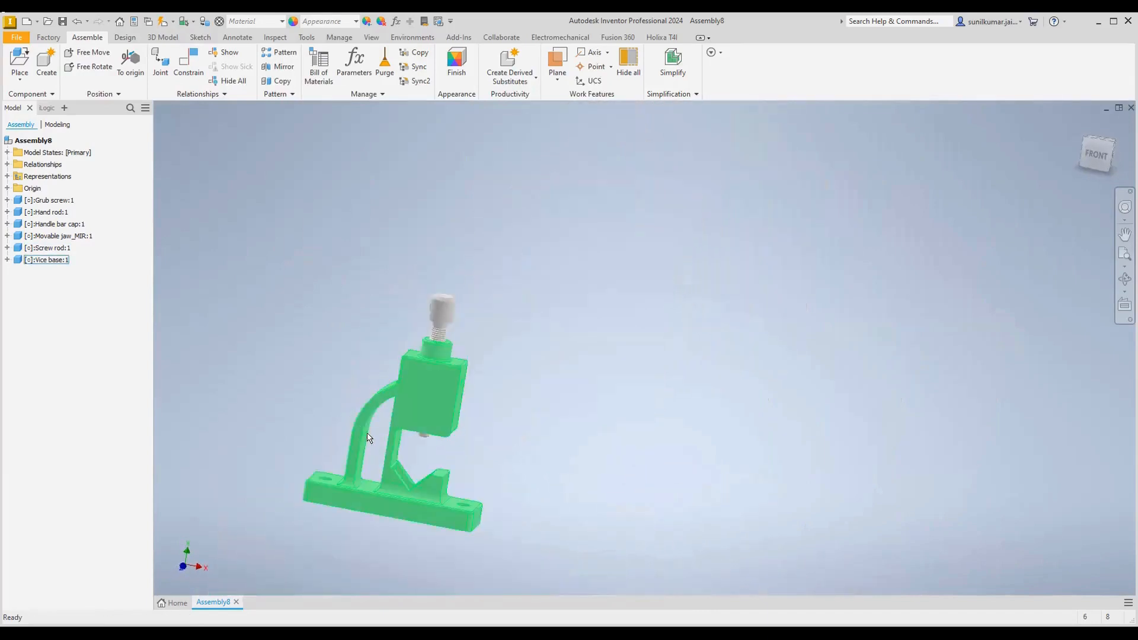
mouse_move(368, 438)
middle_mouse_down("shift")
mouse_move(443, 424)
mouse_move(371, 450)
middle_mouse_up("shift")
scroll(371, 450, "down", 3)
middle_click_drag(447, 394, 524, 272)
scroll(449, 386, "up", 3)
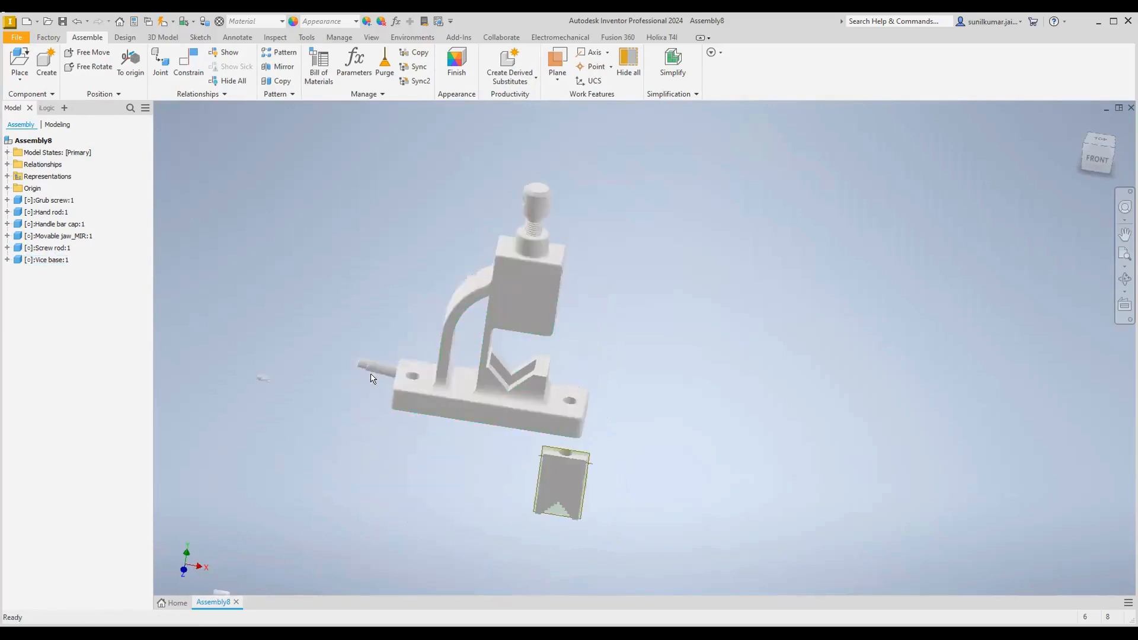
left_click_drag(381, 370, 741, 291)
left_click(685, 347)
middle_click_drag(536, 309, 566, 358)
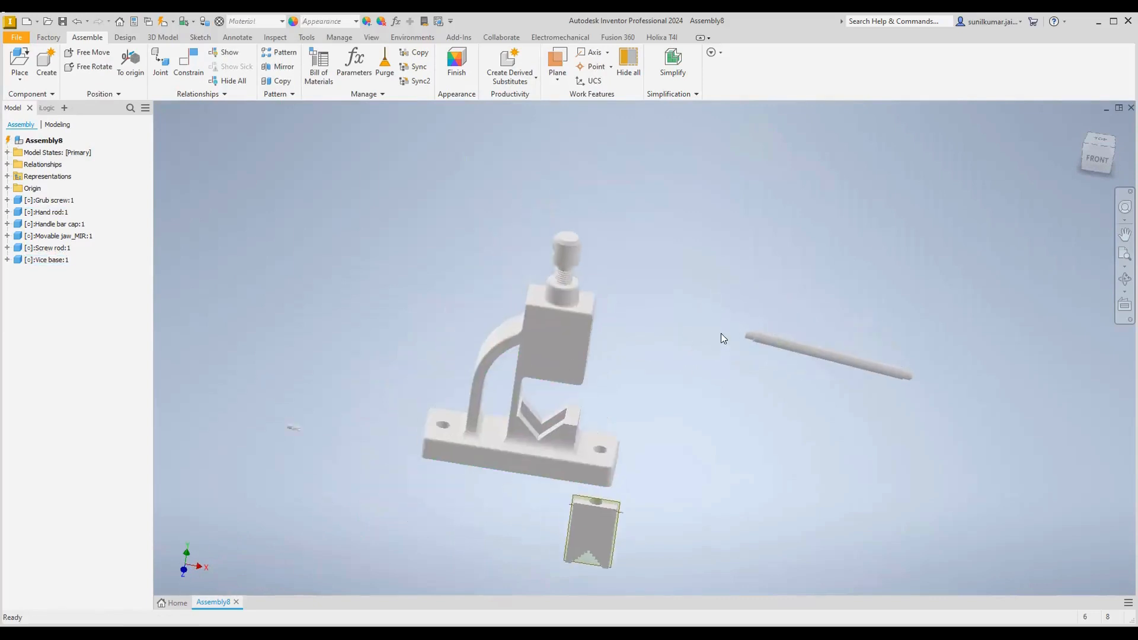
Mate the hand rod's axis to the cross hole in the screw rod's head with 0 mm offset
middle_click_drag(715, 387, 650, 390)
scroll(652, 349, "up", 5)
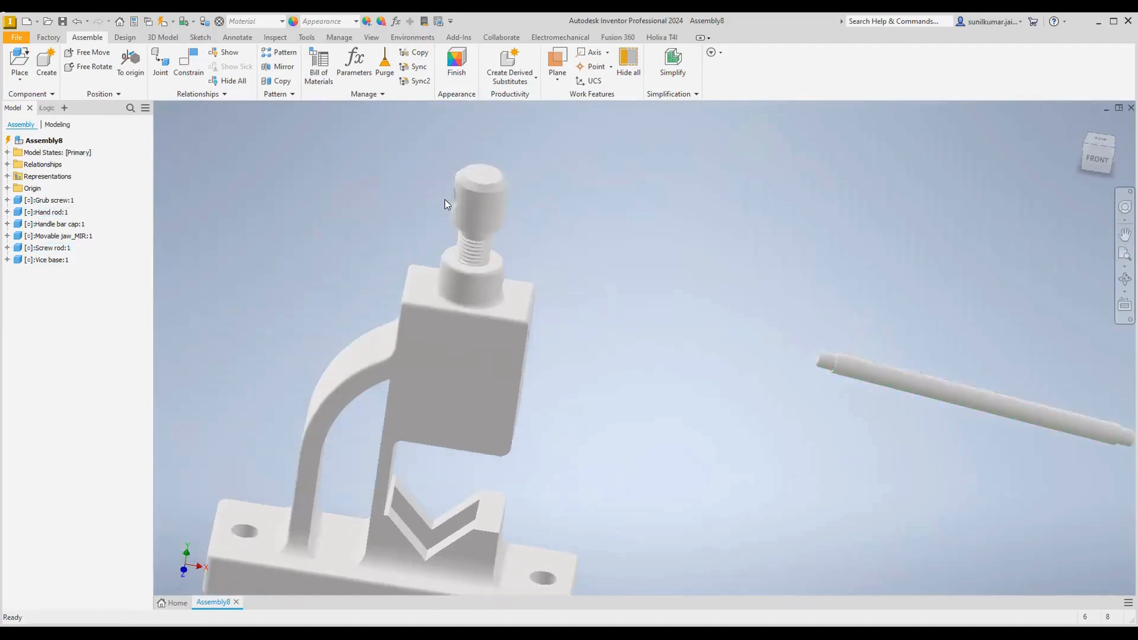
scroll(442, 198, "up", 3)
scroll(347, 225, "down", 5)
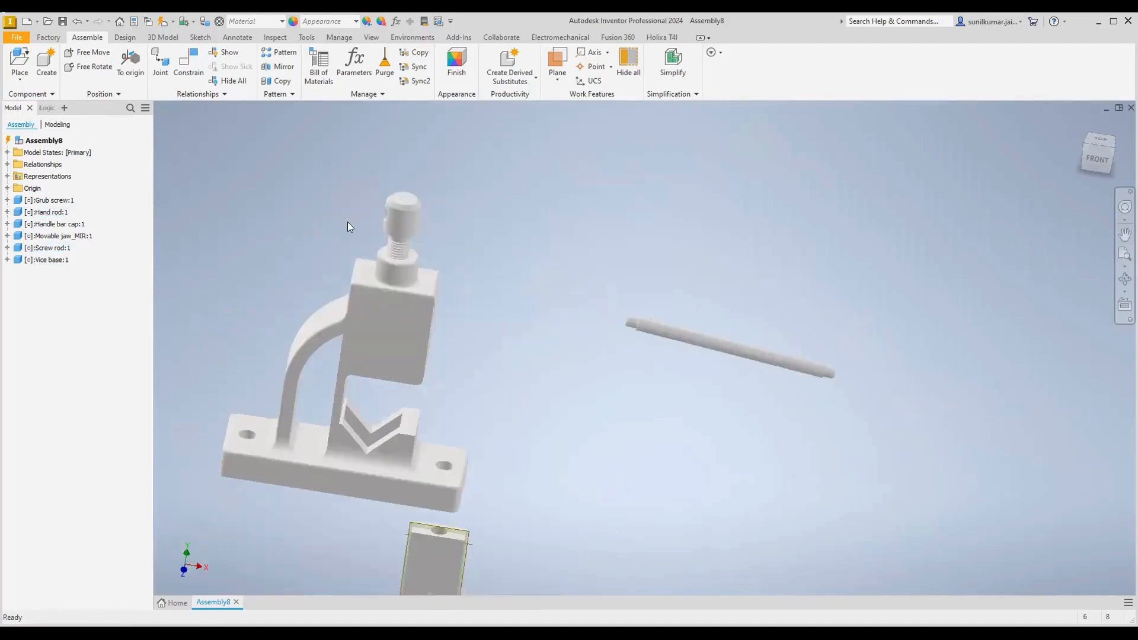
left_click(189, 66)
left_click(716, 347)
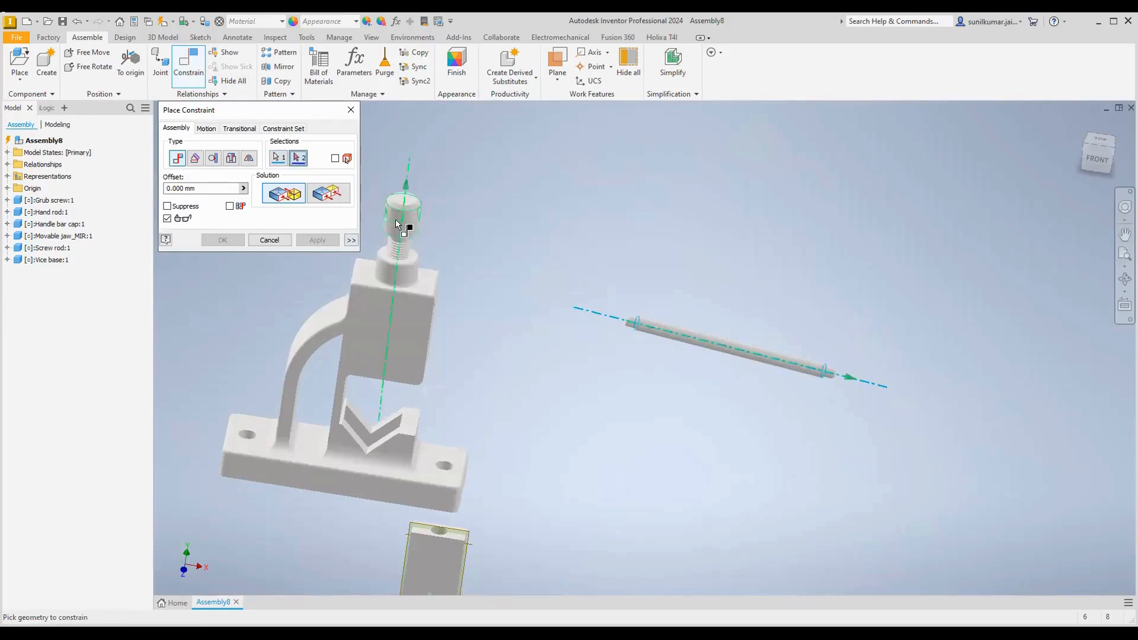
left_click(386, 216)
scroll(567, 301, "down", 3)
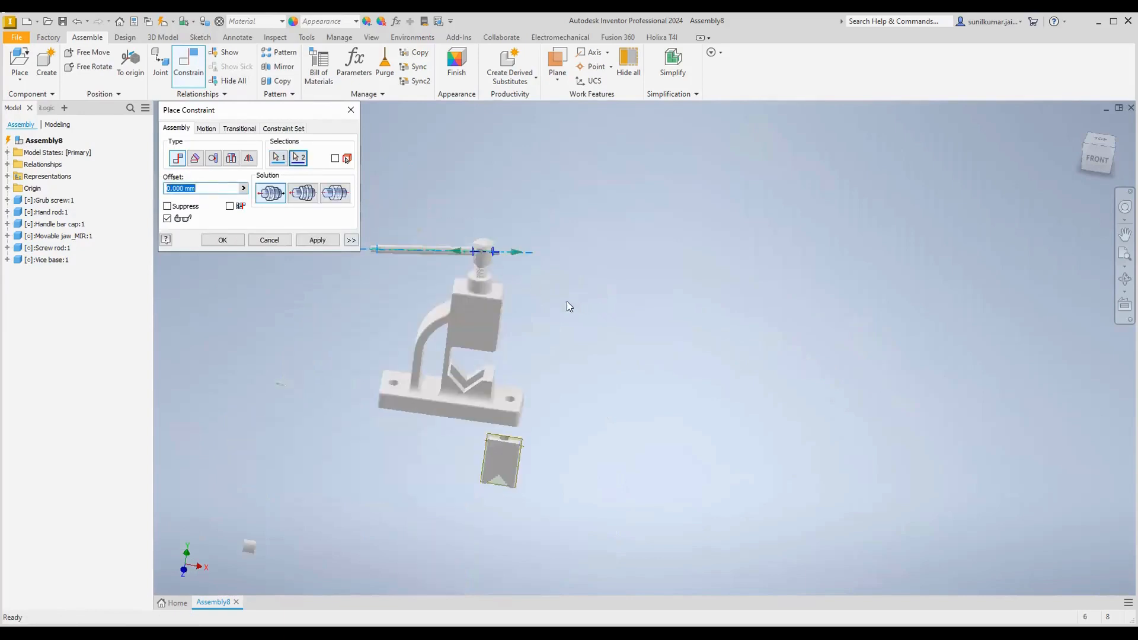
scroll(451, 235, "up", 4)
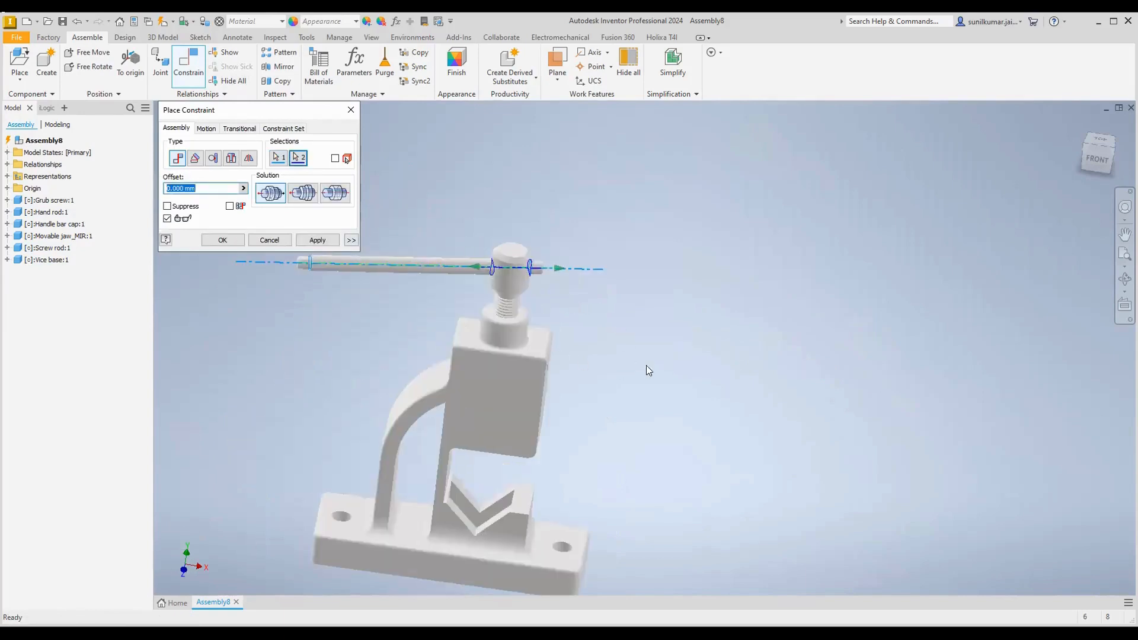
middle_click_drag(571, 330, 575, 380)
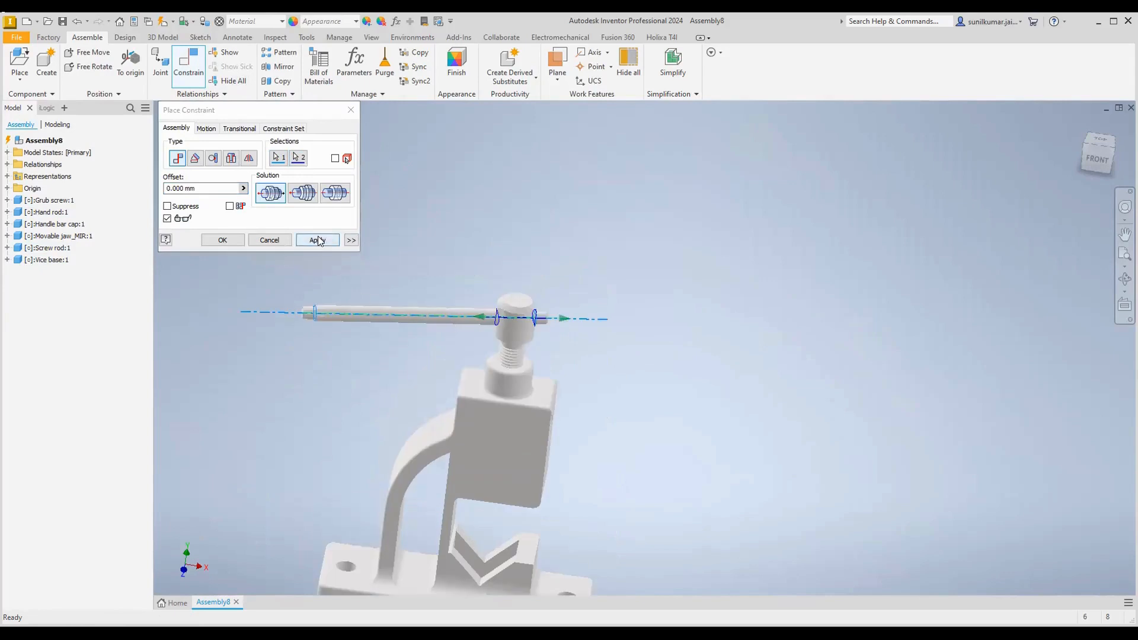
left_click(507, 329)
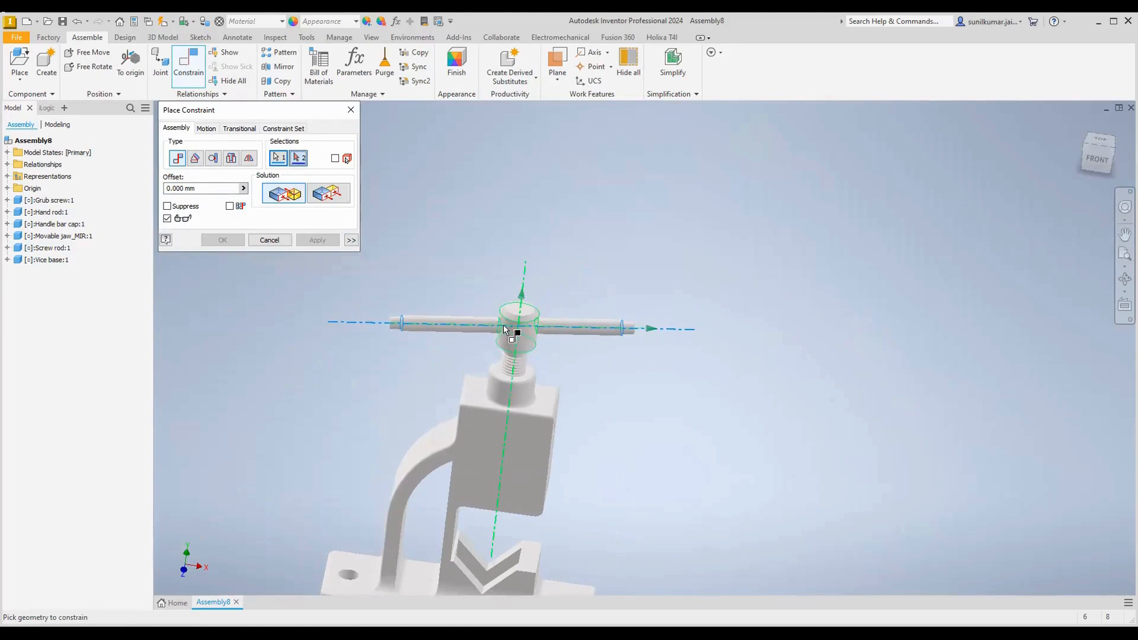
left_click(270, 241)
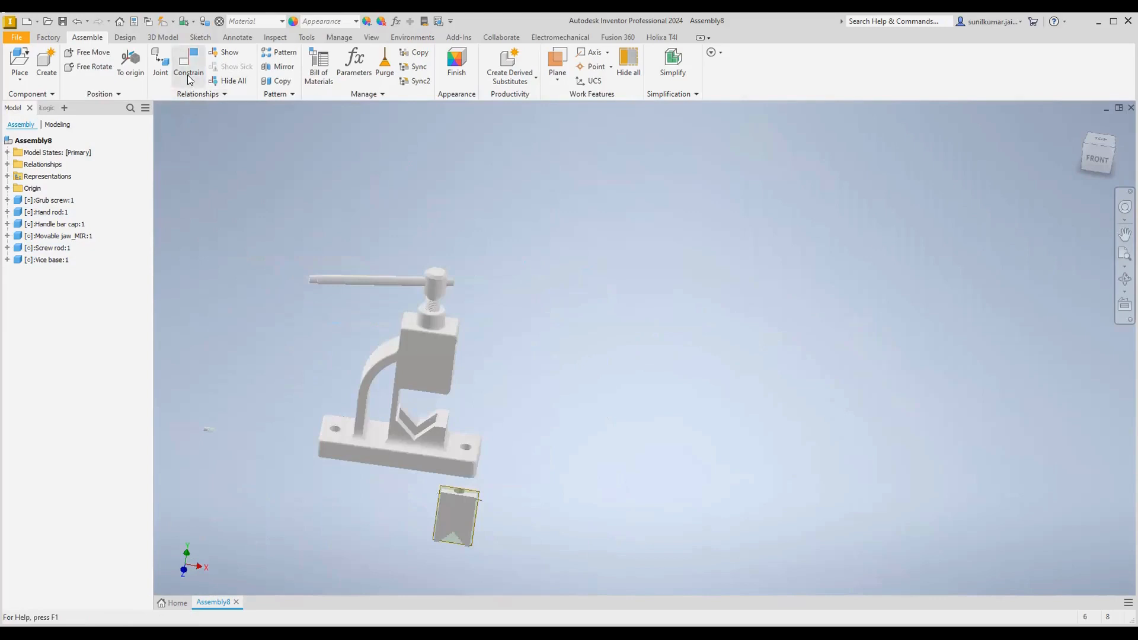
key("c")
scroll(431, 510, "down", 5)
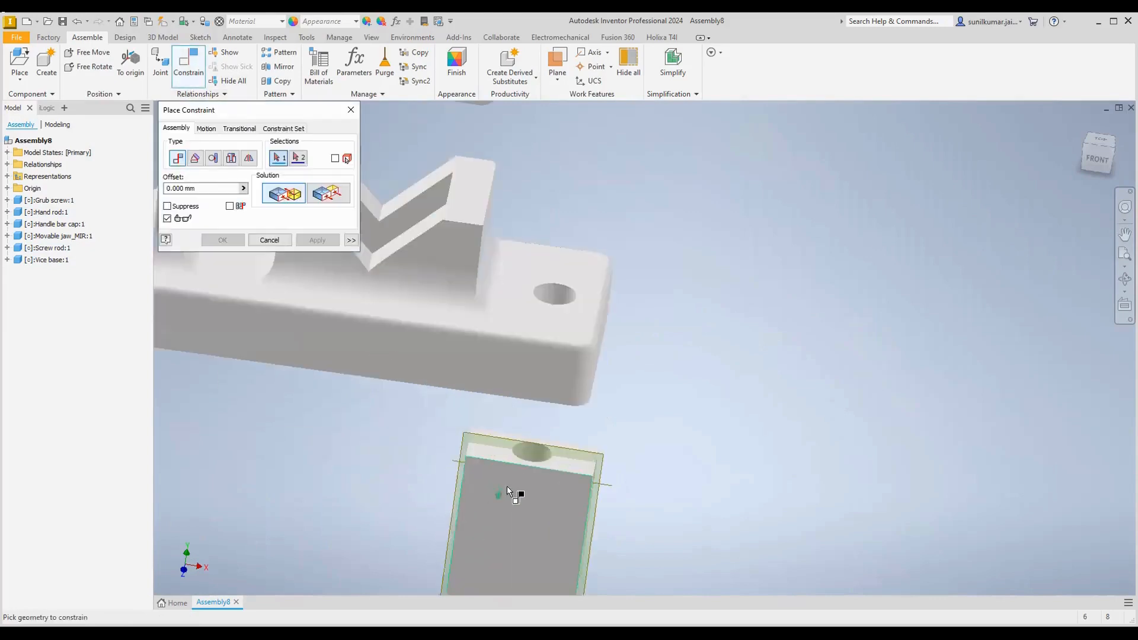
scroll(507, 488, "up", 5)
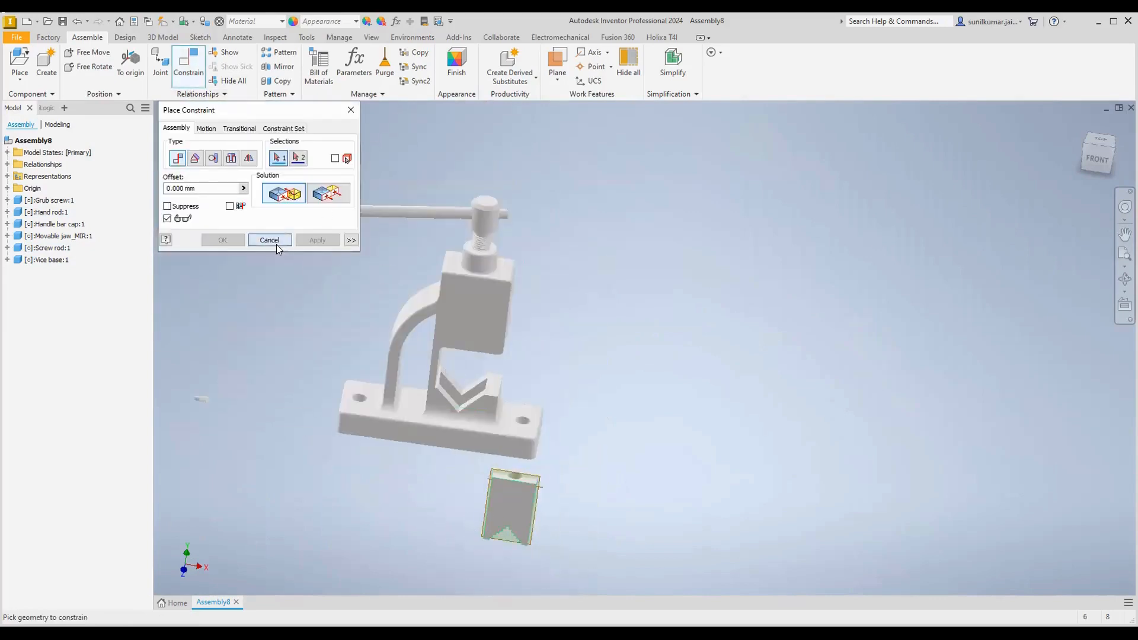
left_click(270, 240)
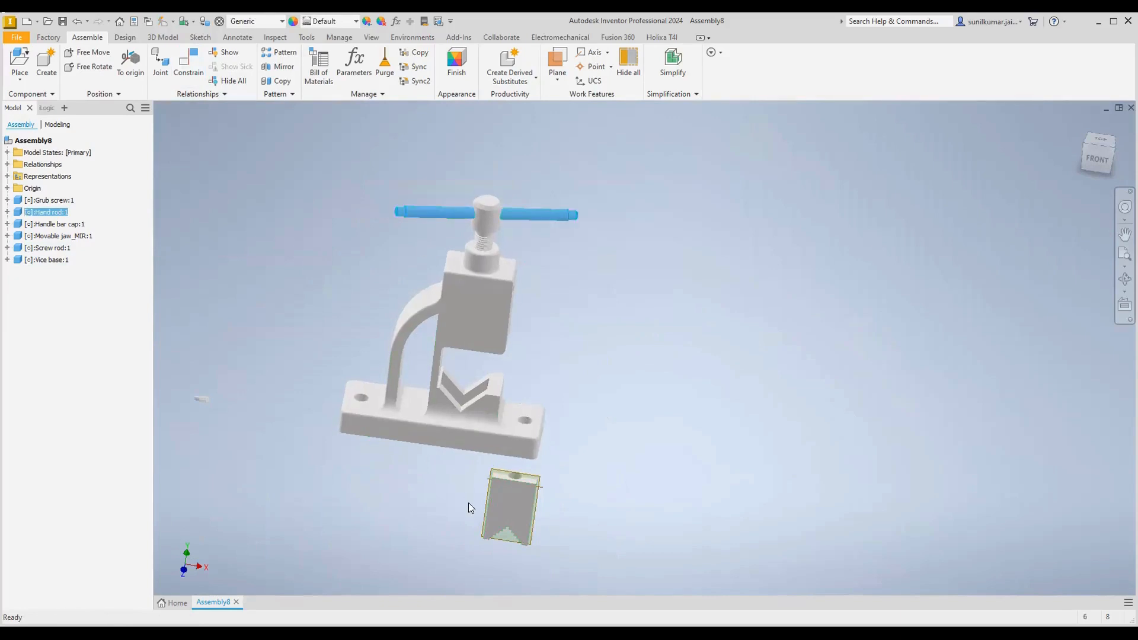
Move the handle bar cap to the open space beyond the hand rod's end on the jaw side
middle_click_drag(486, 508, 504, 458, "shift")
scroll(503, 458, "up", 5)
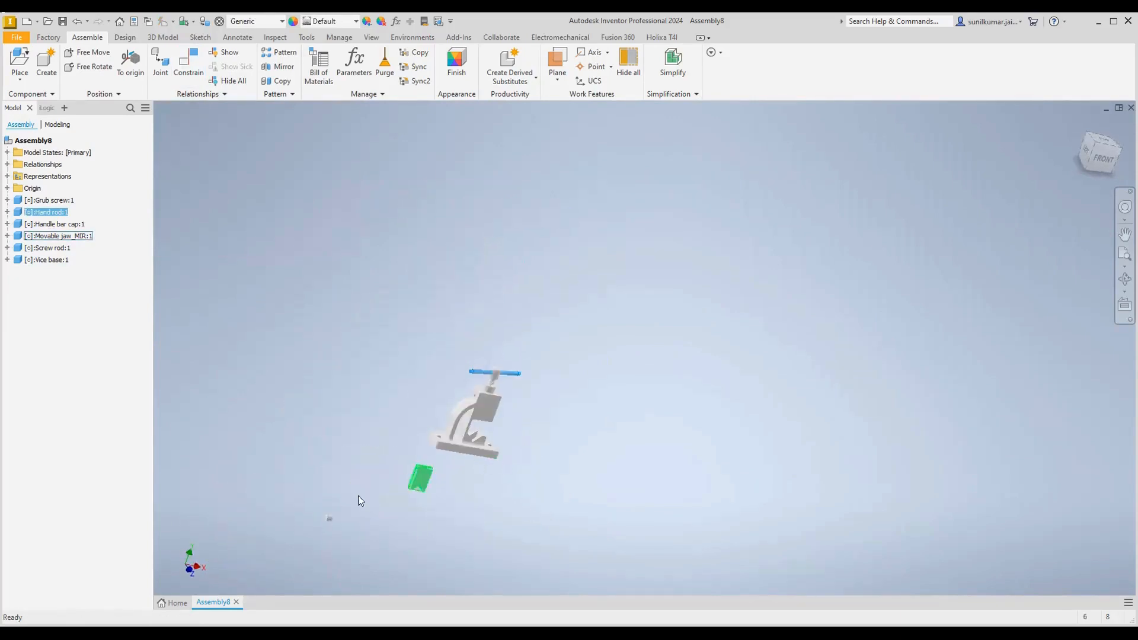
left_click_drag(329, 519, 579, 400)
scroll(516, 382, "down", 6)
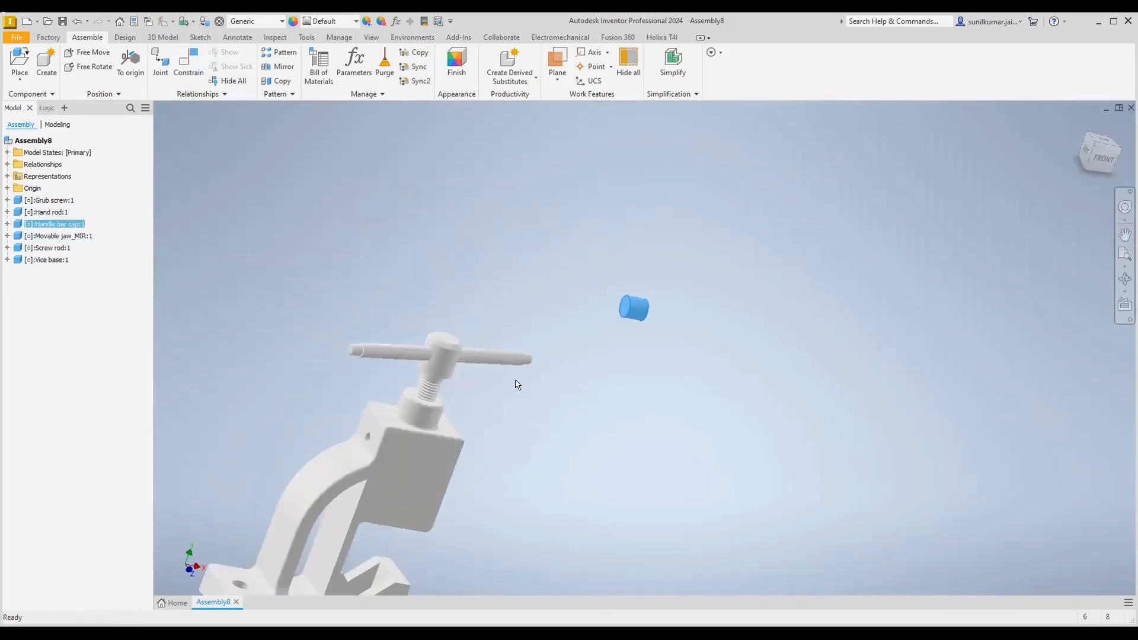
Mate the handle bar cap's open end face to the shoulder at the hand rod's jaw-side end with 0 mm offset
scroll(592, 301, "down", 3)
scroll(556, 405, "up", 2)
middle_click_drag(525, 431, 666, 432)
scroll(485, 434, "up", 1)
scroll(444, 427, "up", 5)
scroll(454, 423, "down", 7)
scroll(613, 428, "up", 3)
scroll(603, 403, "down", 2)
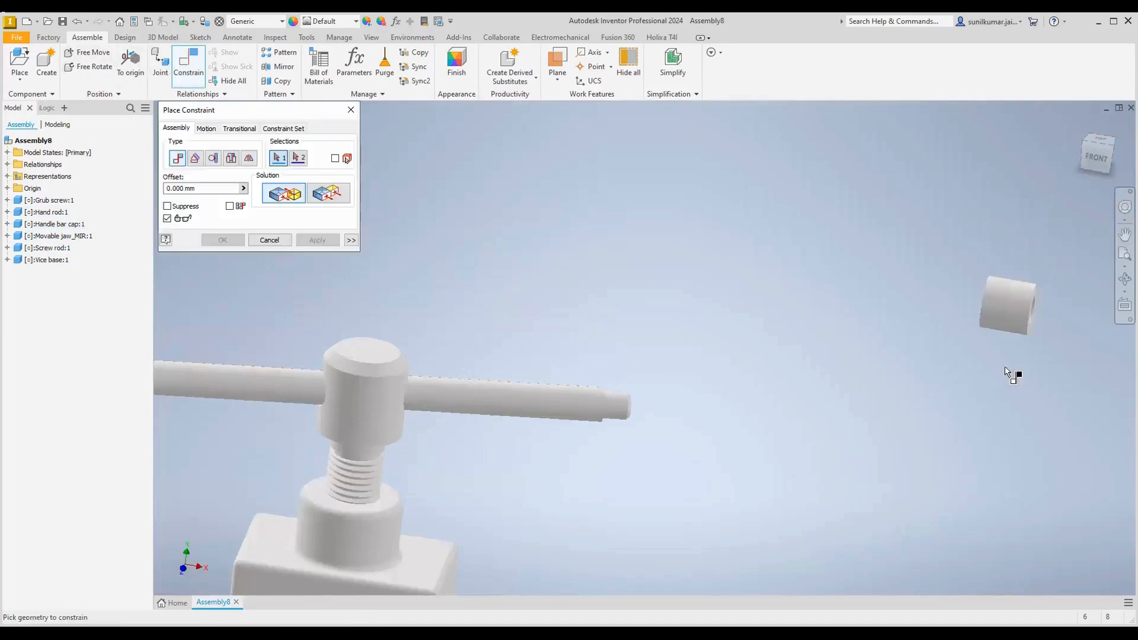
scroll(919, 358, "up", 2)
scroll(940, 350, "down", 5)
scroll(842, 339, "up", 4)
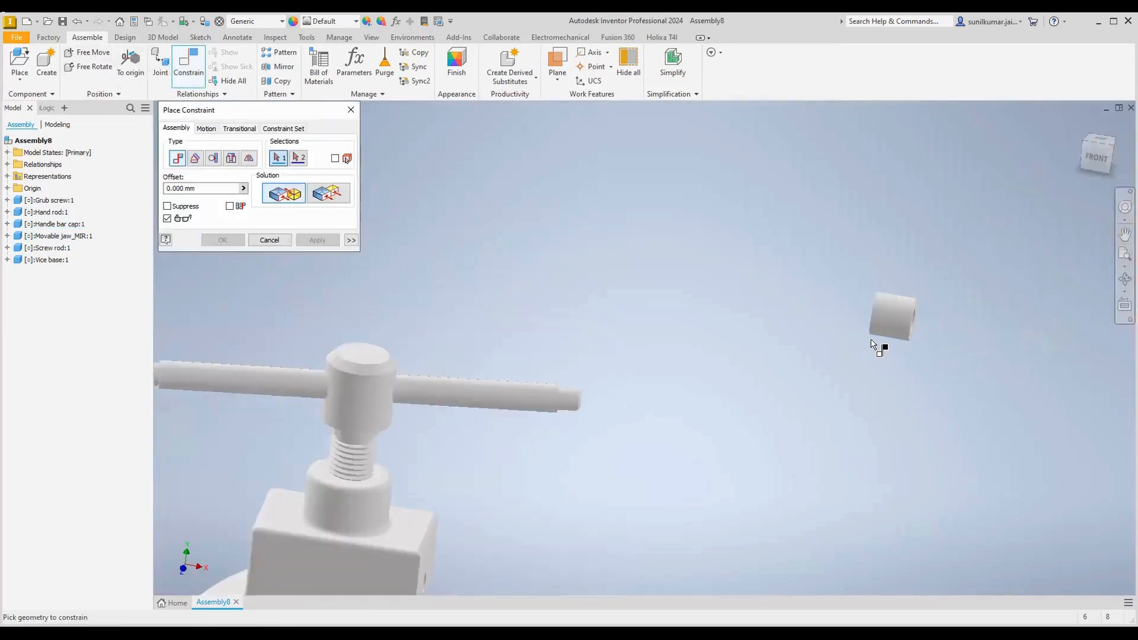
middle_click_drag(867, 344, 802, 345, "shift")
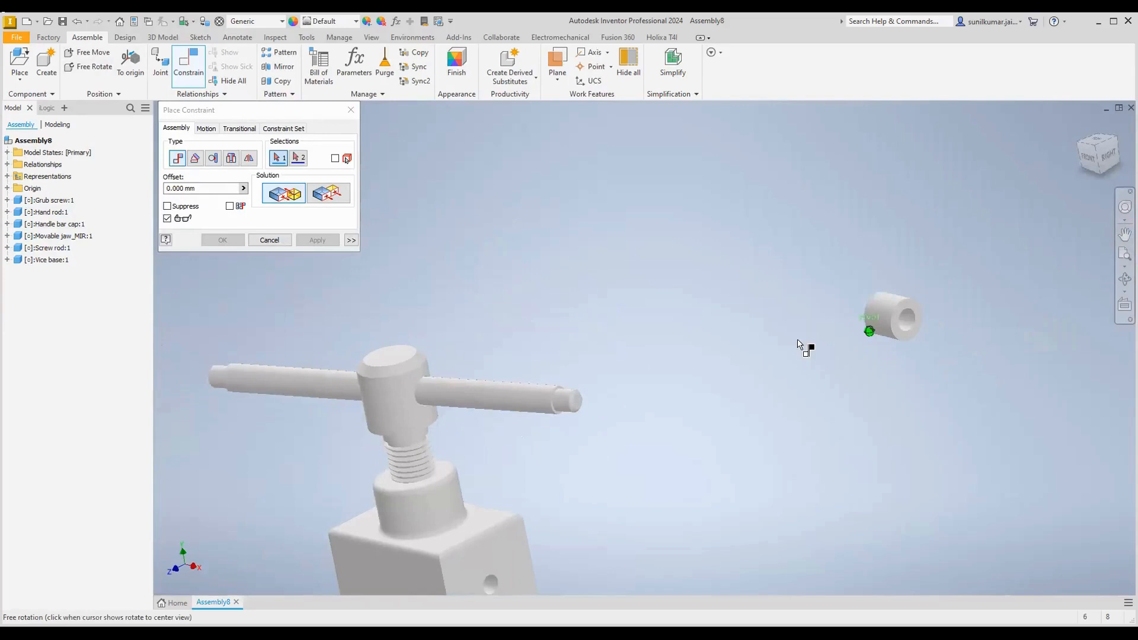
left_click(909, 307)
scroll(598, 401, "down", 6)
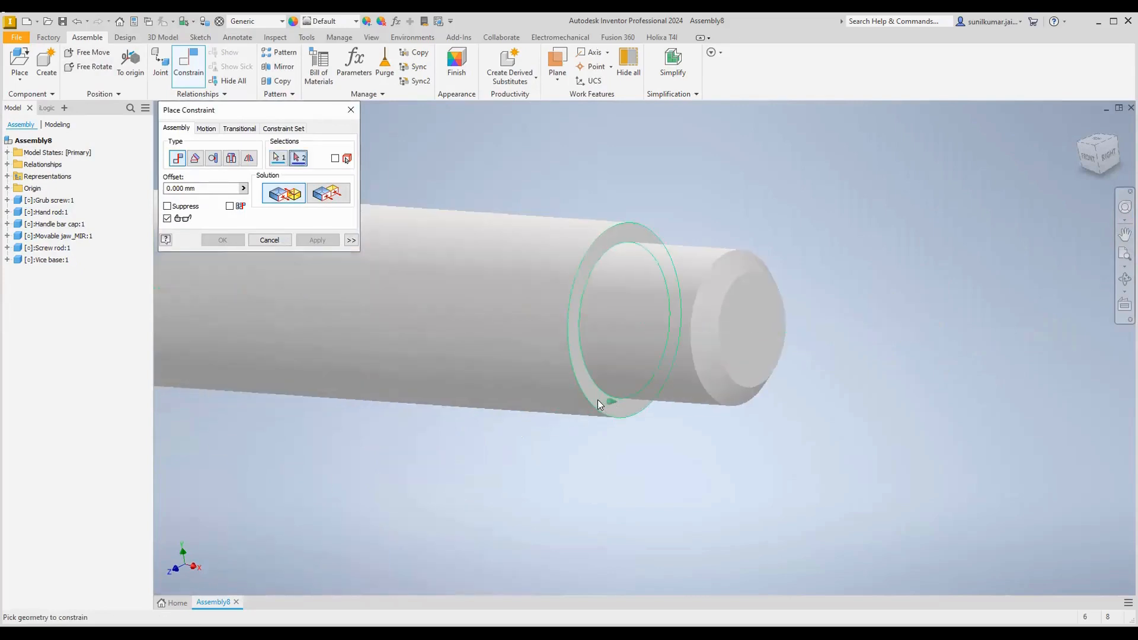
left_click(598, 399)
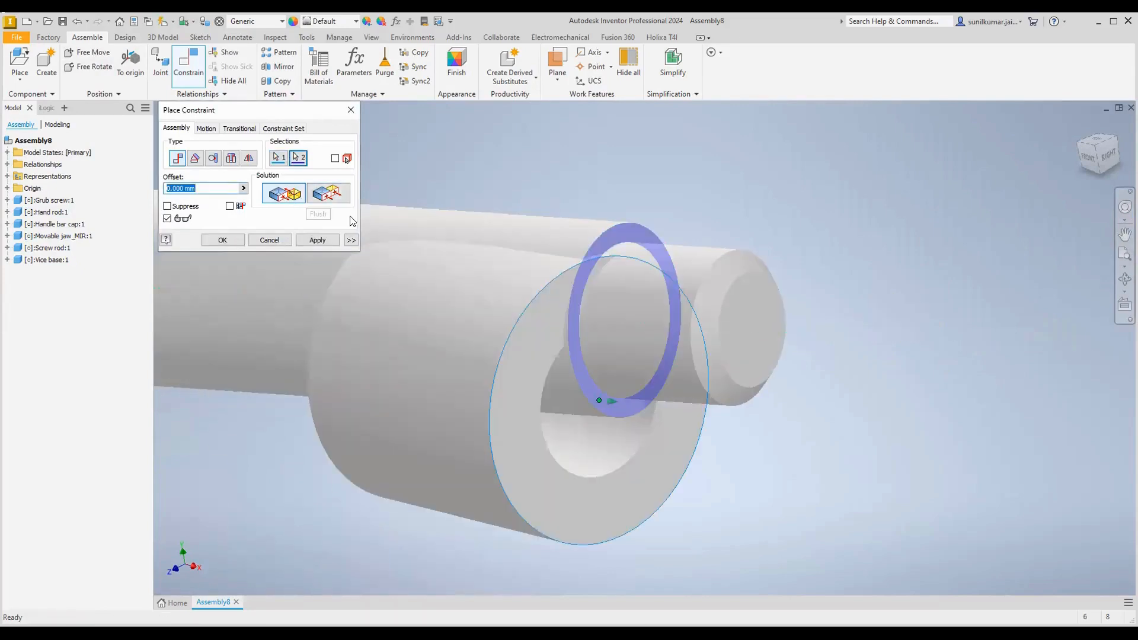
left_click(317, 240)
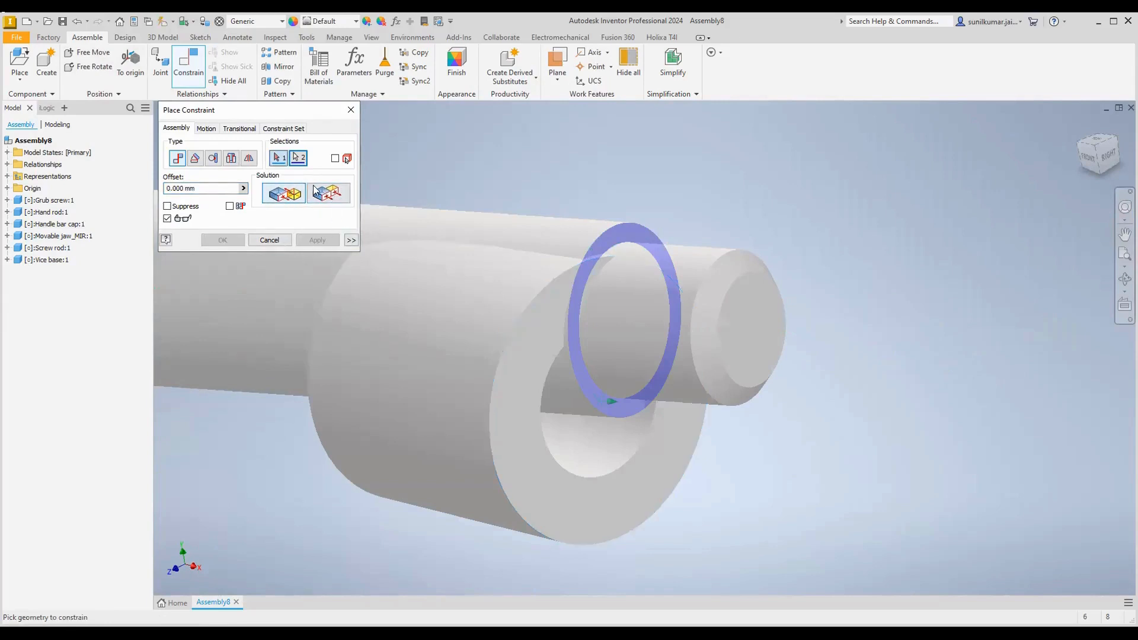
scroll(477, 291, "down", 5)
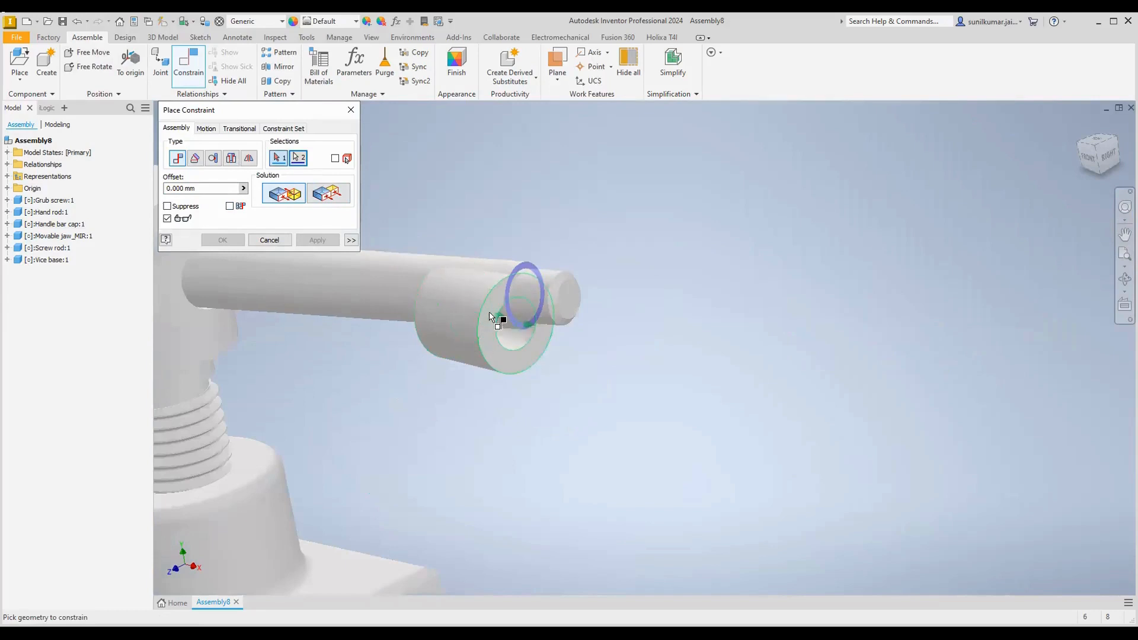
left_click(489, 314)
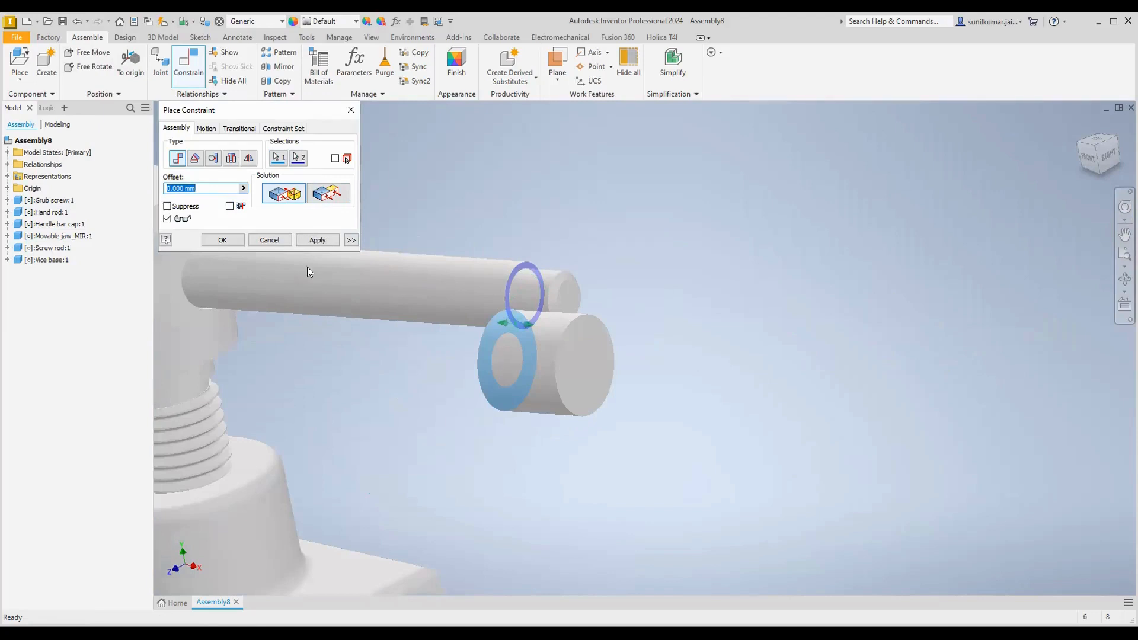
left_click(320, 241)
Mate the handle bar cap's axis to the axis of the hand rod's reduced end with 0 mm offset
left_click(511, 362)
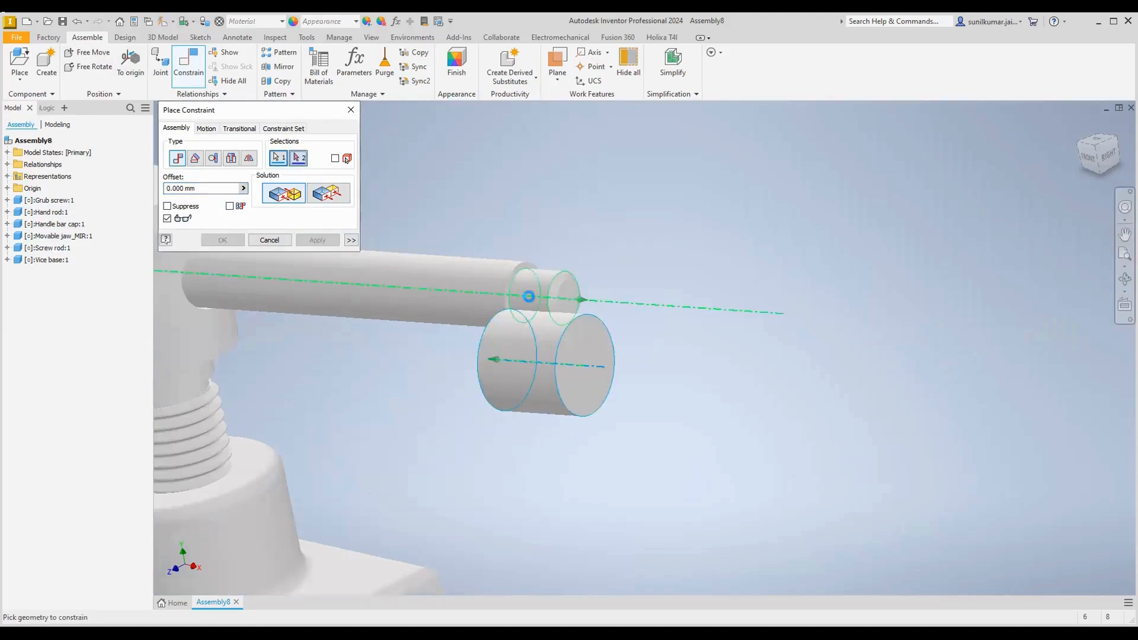
left_click(529, 296)
left_click(316, 240)
scroll(735, 450, "down", 3)
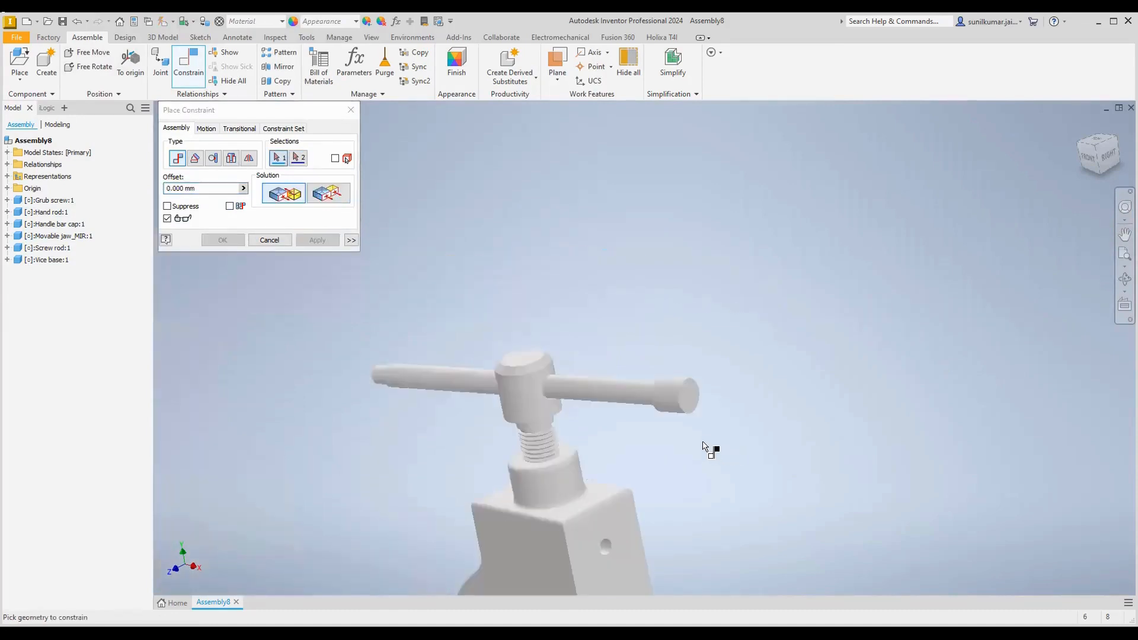
middle_click_drag(366, 382, 352, 365)
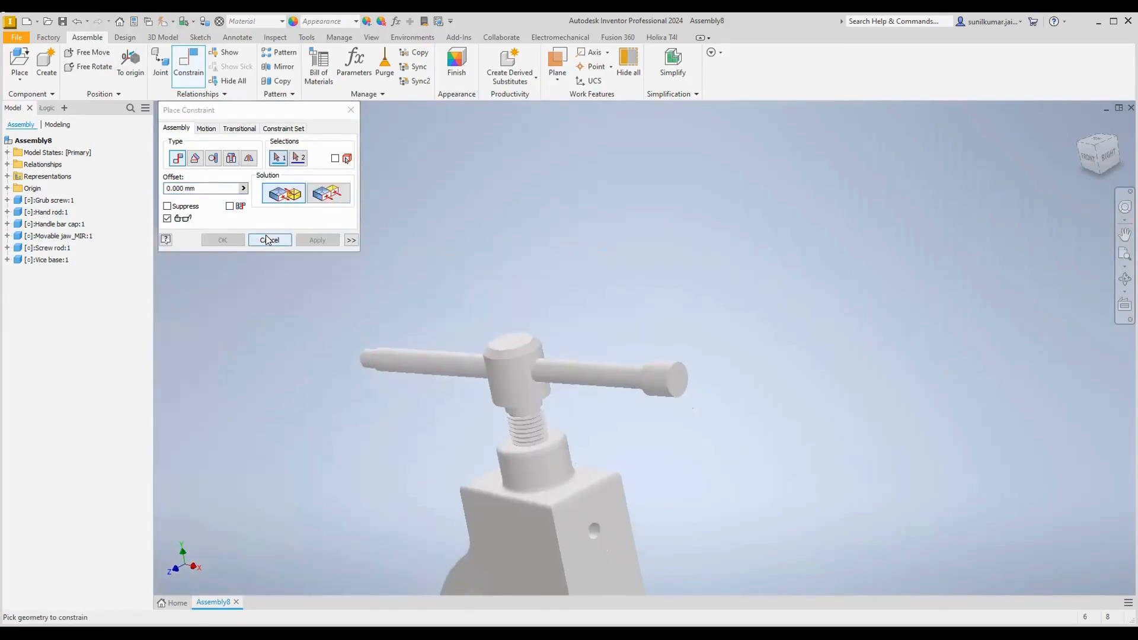
key("Escape")
Place a second Handle bar cap component near the free end of the hand rod
scroll(483, 336, "down", 5)
scroll(421, 293, "up", 3)
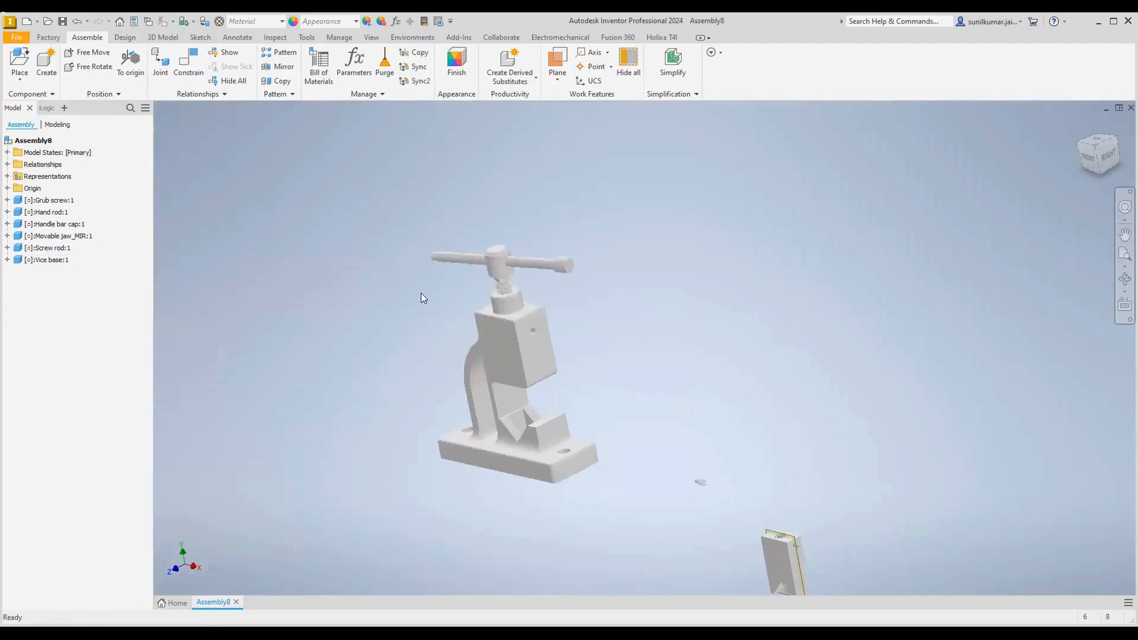
scroll(403, 301, "up", 3)
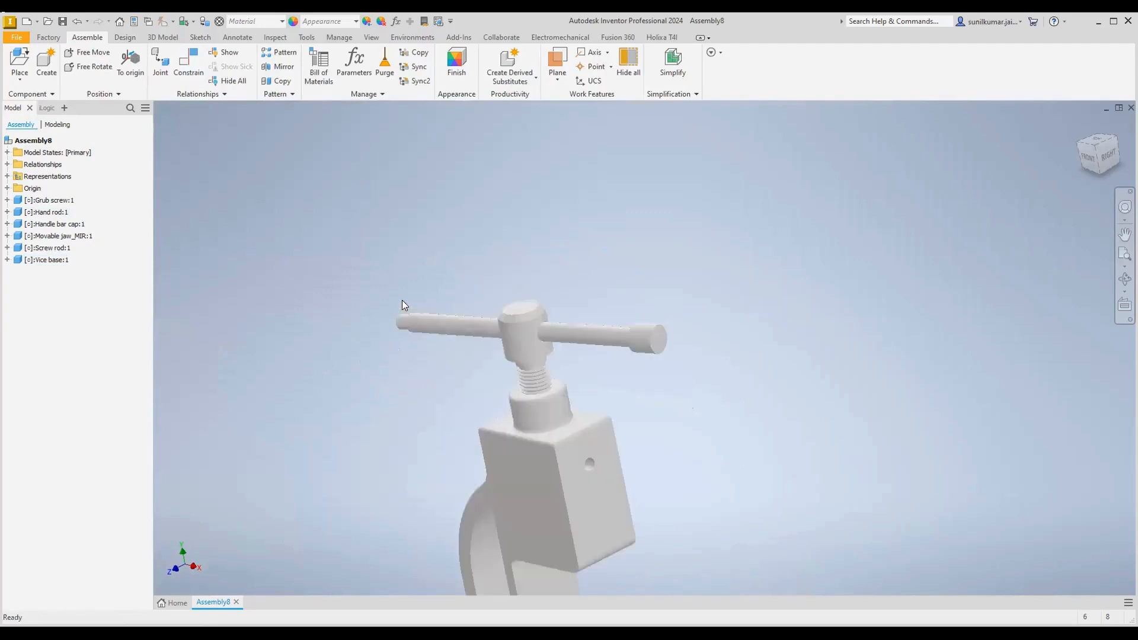
left_click(19, 62)
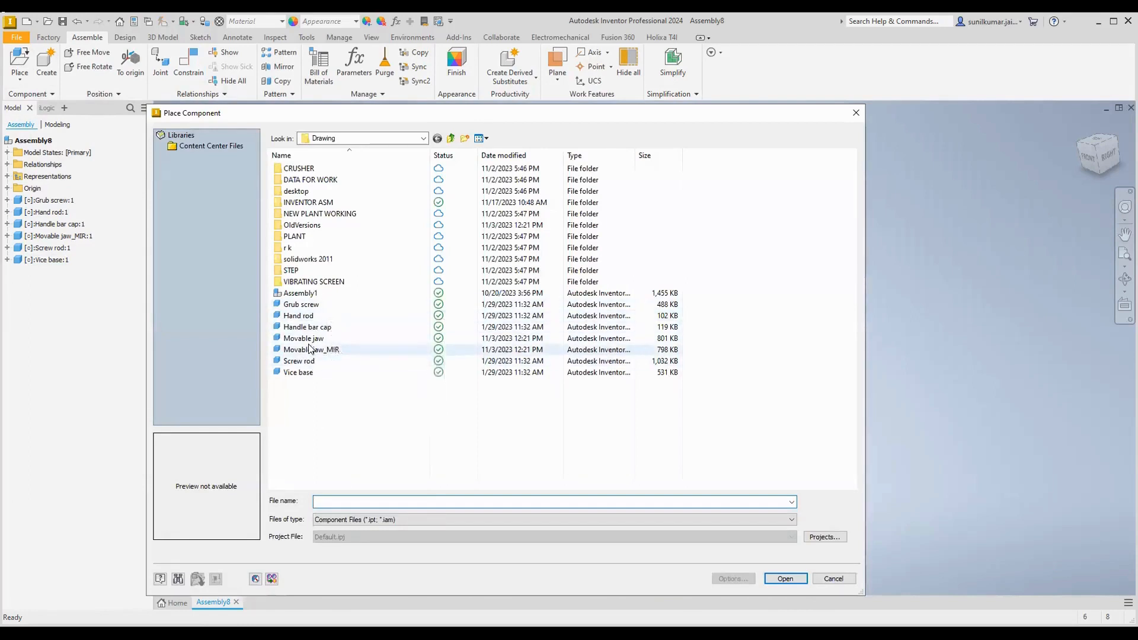
left_click(308, 329)
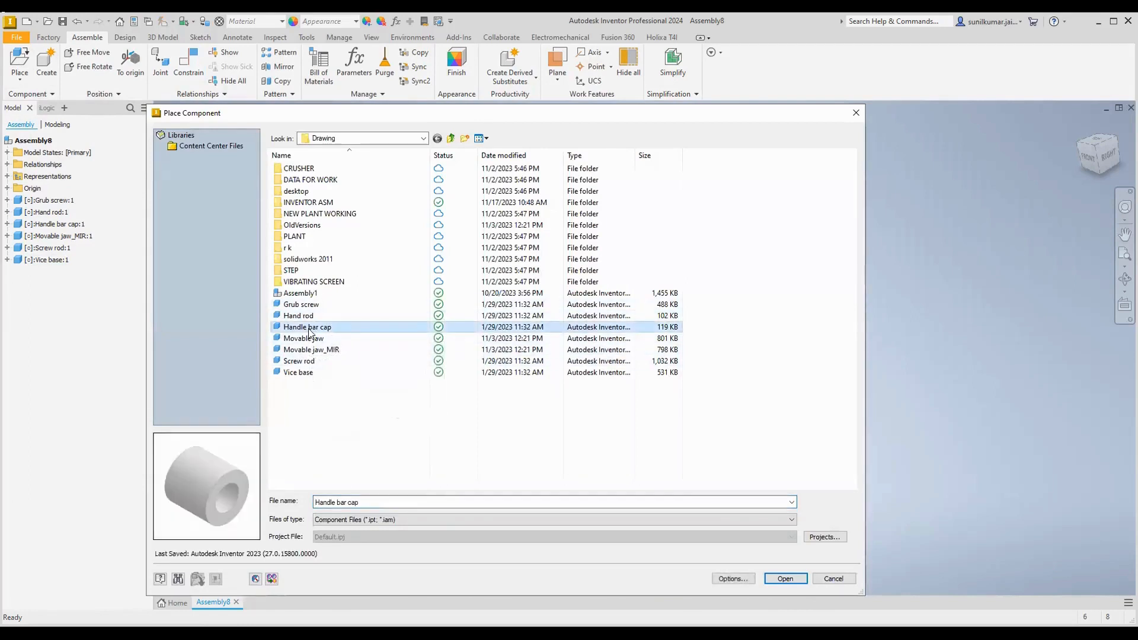
double_click(309, 333)
left_click(365, 279)
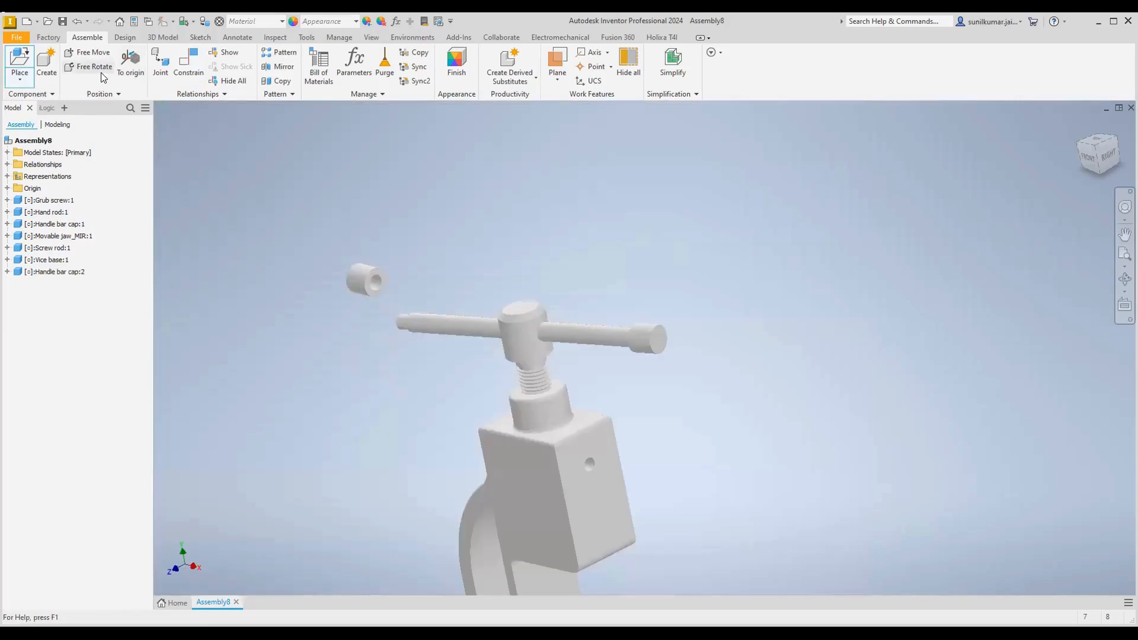
scroll(373, 282, "up", 5)
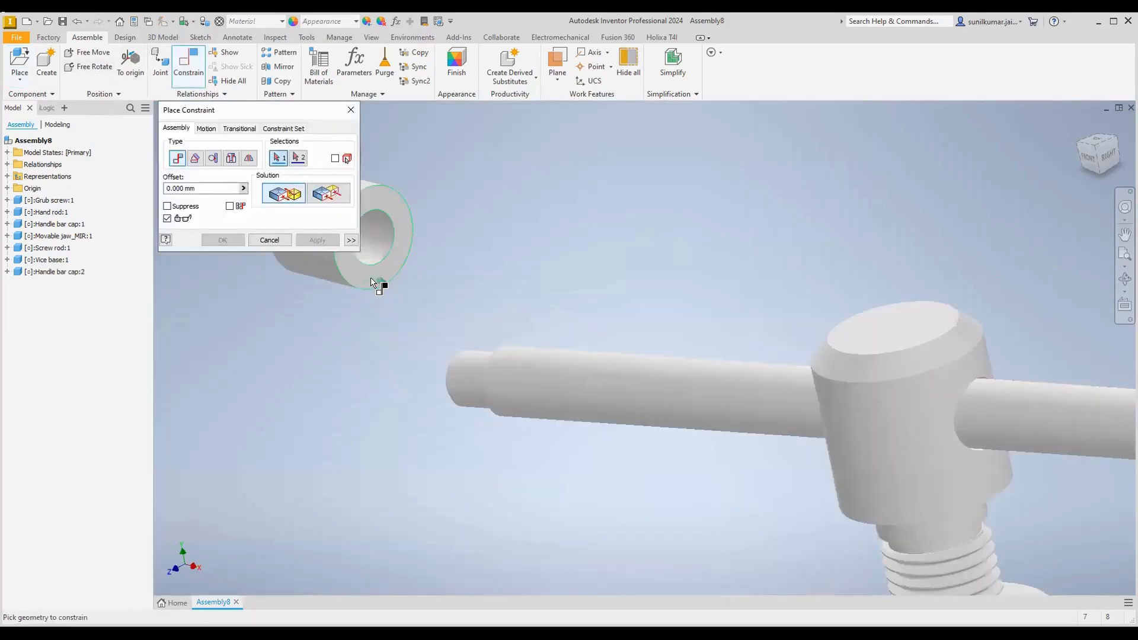
left_click(369, 276)
scroll(457, 438, "down", 5)
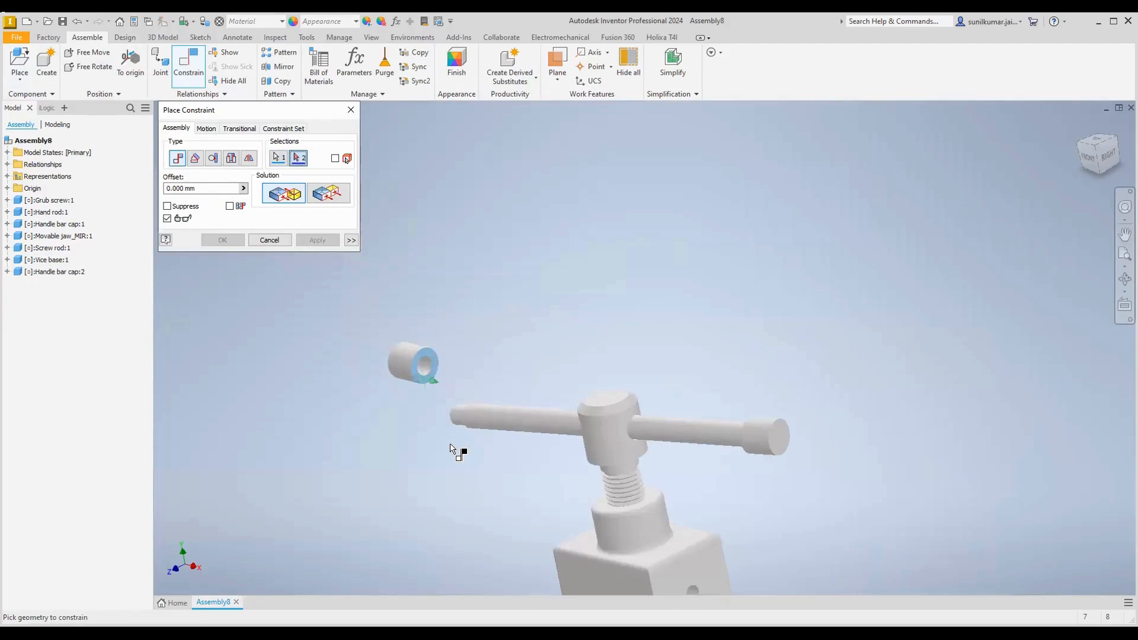
middle_click_drag(450, 449, 503, 437, "shift")
scroll(452, 363, "up", 5)
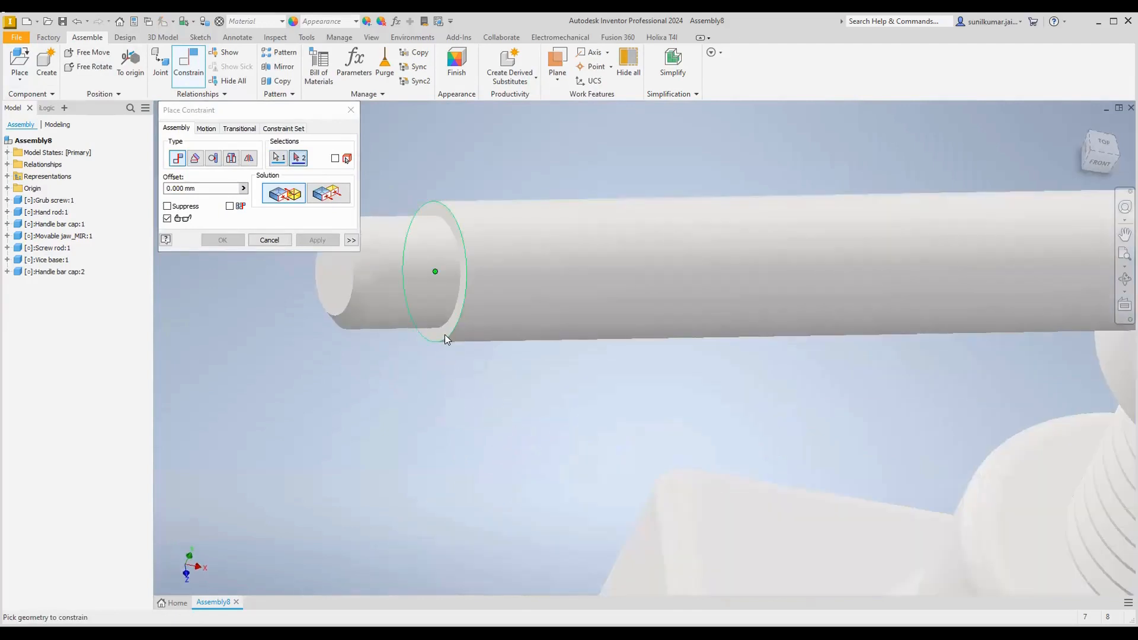
left_click(444, 335)
scroll(500, 424, "down", 5)
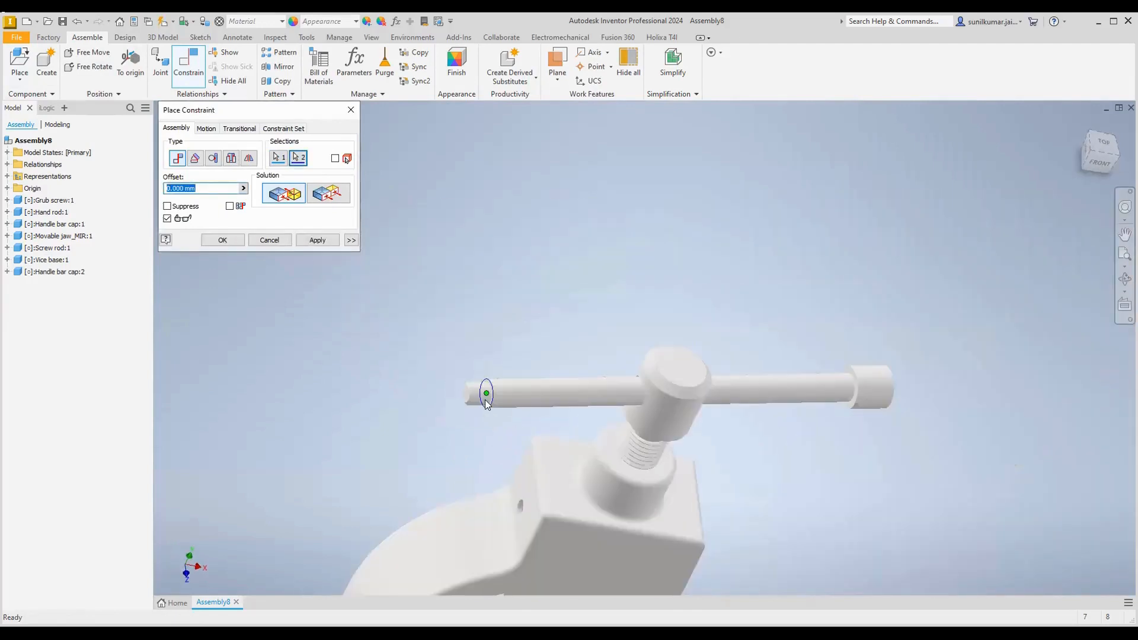
scroll(486, 404, "up", 5)
scroll(509, 415, "down", 8)
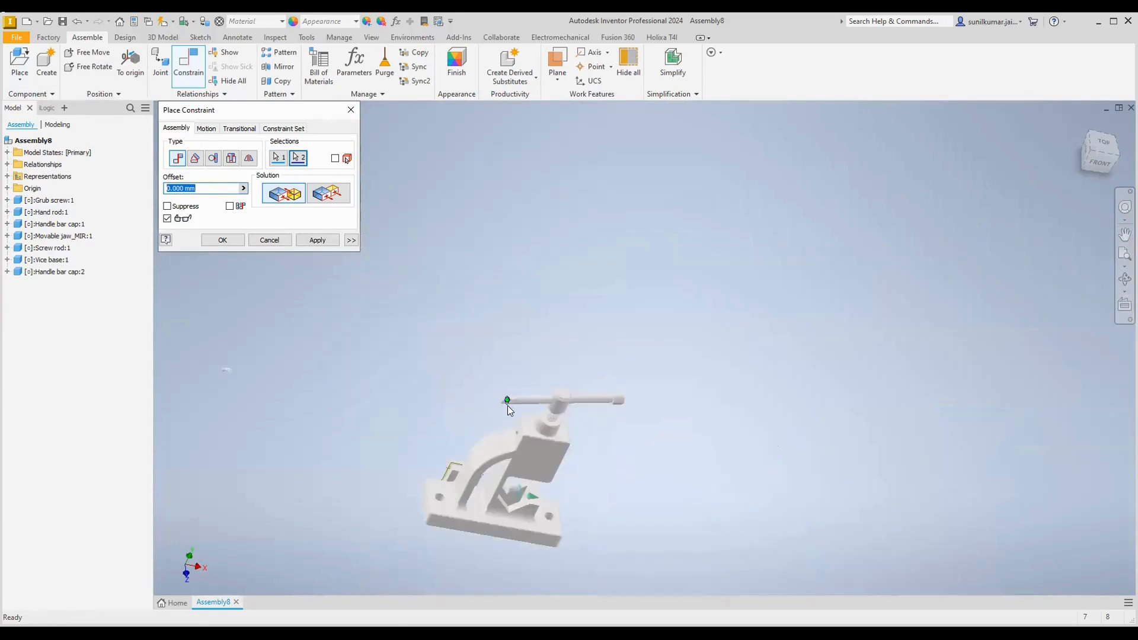
scroll(220, 363, "up", 6)
scroll(326, 407, "down", 8)
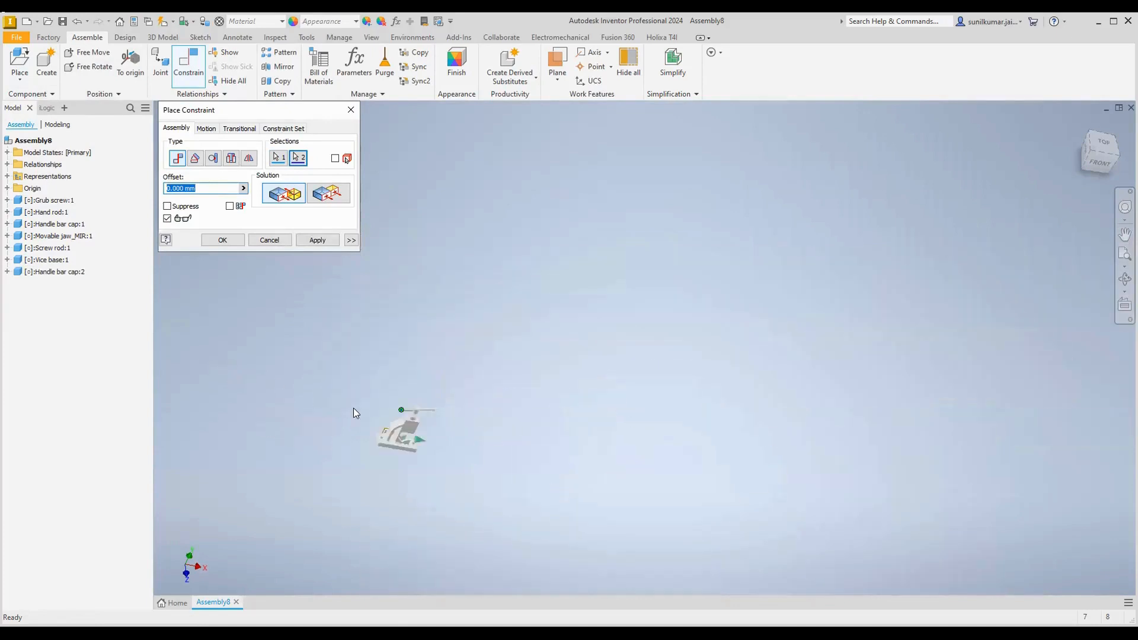
scroll(376, 432, "up", 6)
scroll(391, 458, "down", 5)
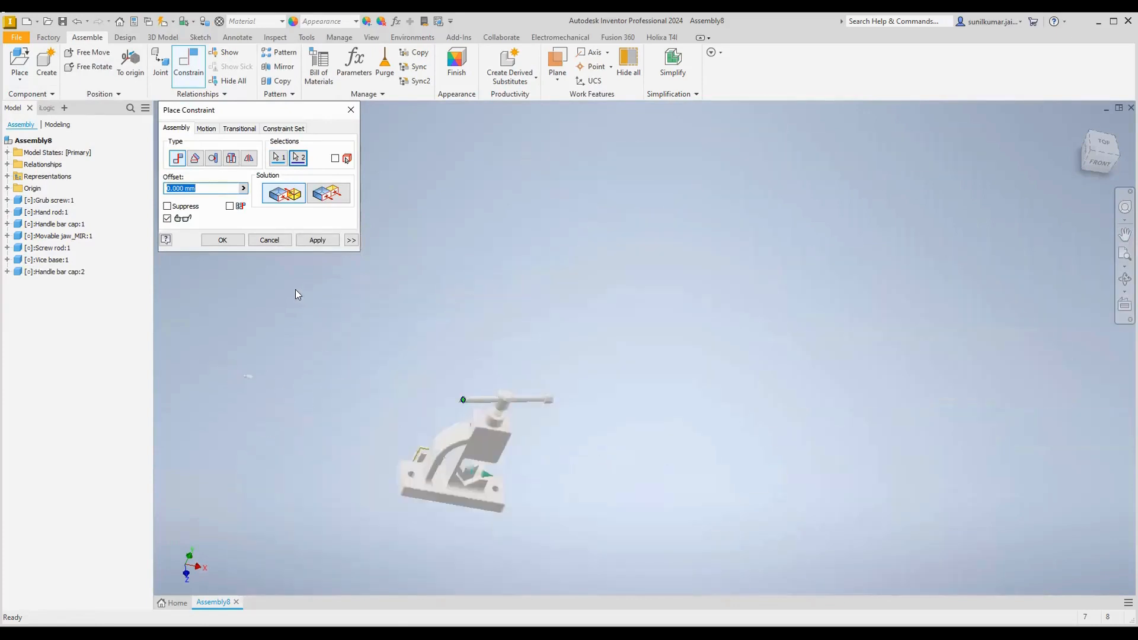
left_click(272, 242)
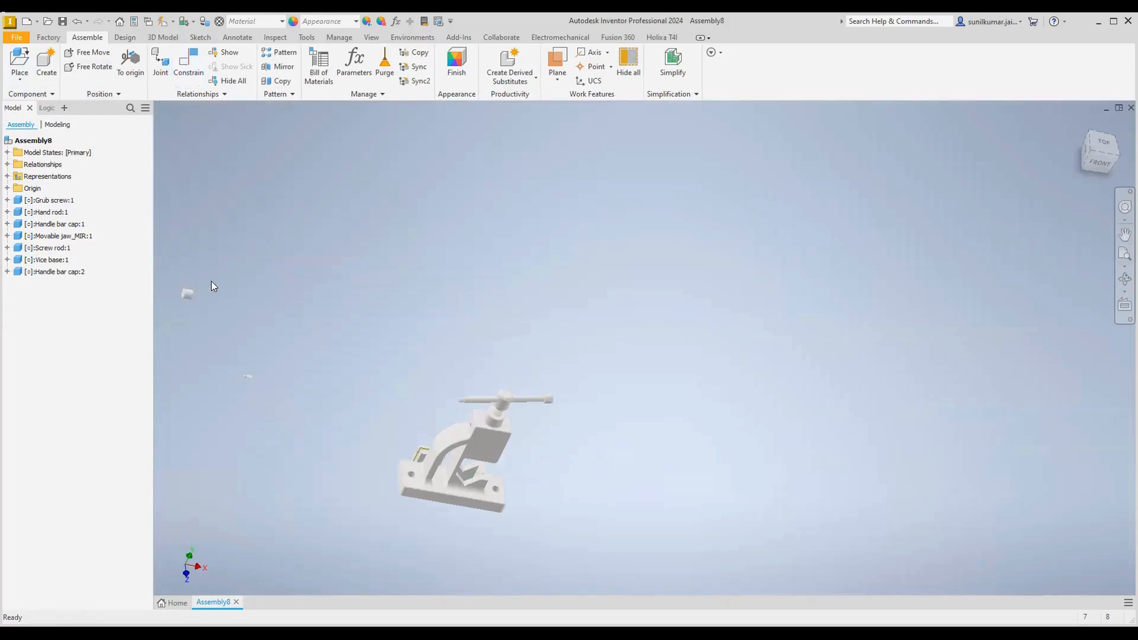
Mate the second handle bar cap's open end face to the shoulder at the hand rod's uncapped end with 0 mm offset
key("c")
scroll(297, 318, "up", 6)
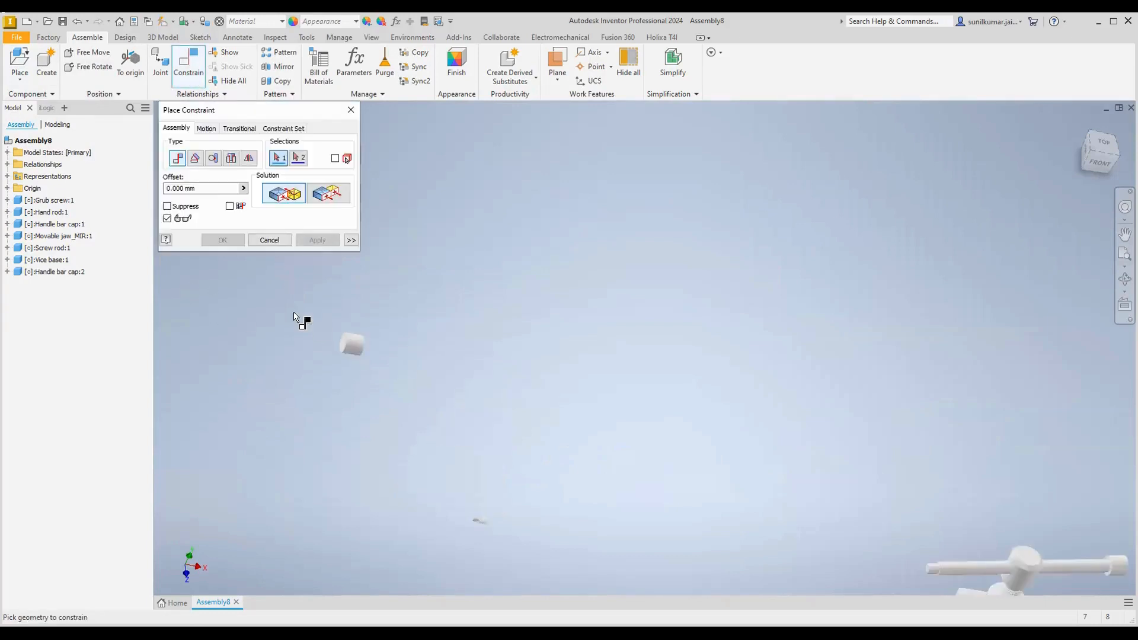
left_click(437, 410)
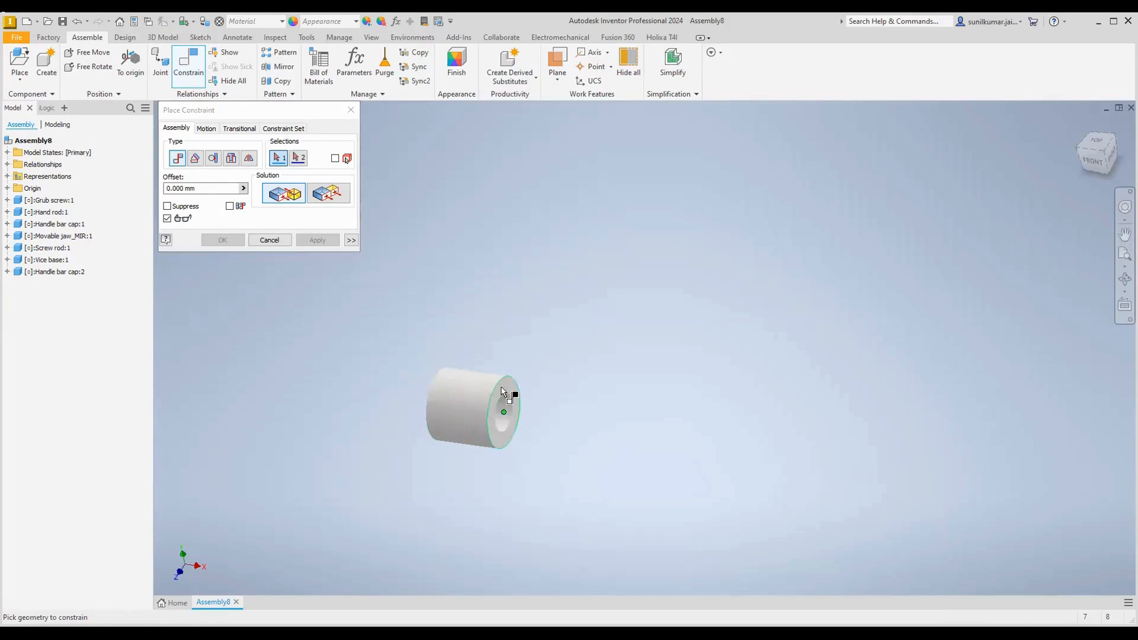
scroll(413, 382, "down", 5)
scroll(481, 413, "up", 5)
scroll(414, 390, "up", 5)
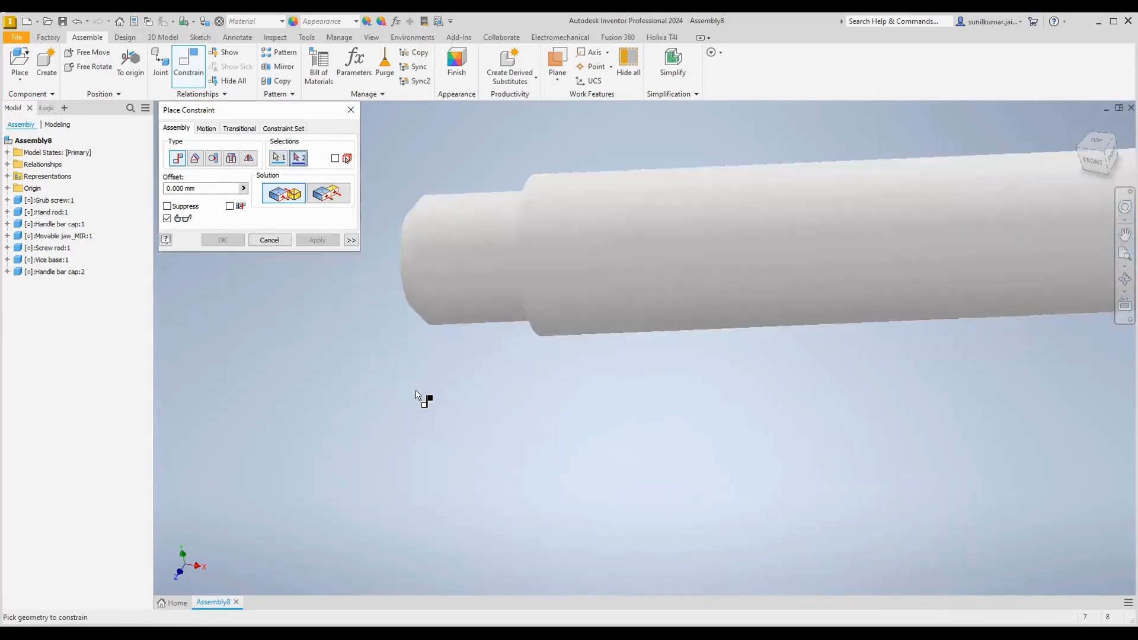
scroll(459, 409, "down", 2)
middle_click_drag(460, 409, 536, 410, "shift")
scroll(535, 410, "up", 5)
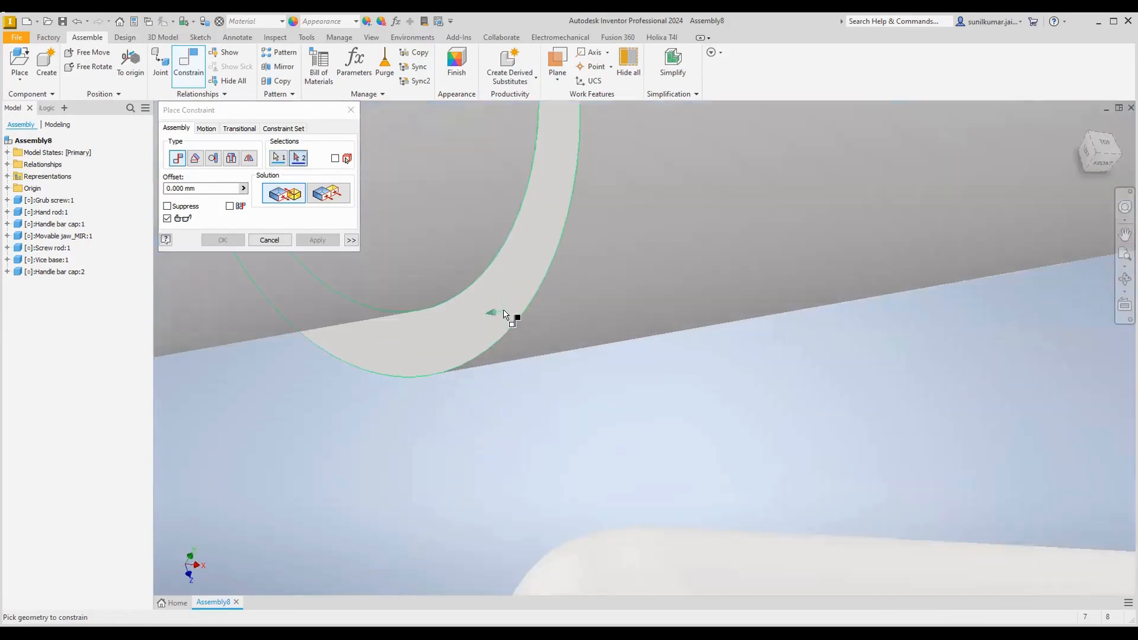
left_click(502, 309)
scroll(534, 356, "down", 5)
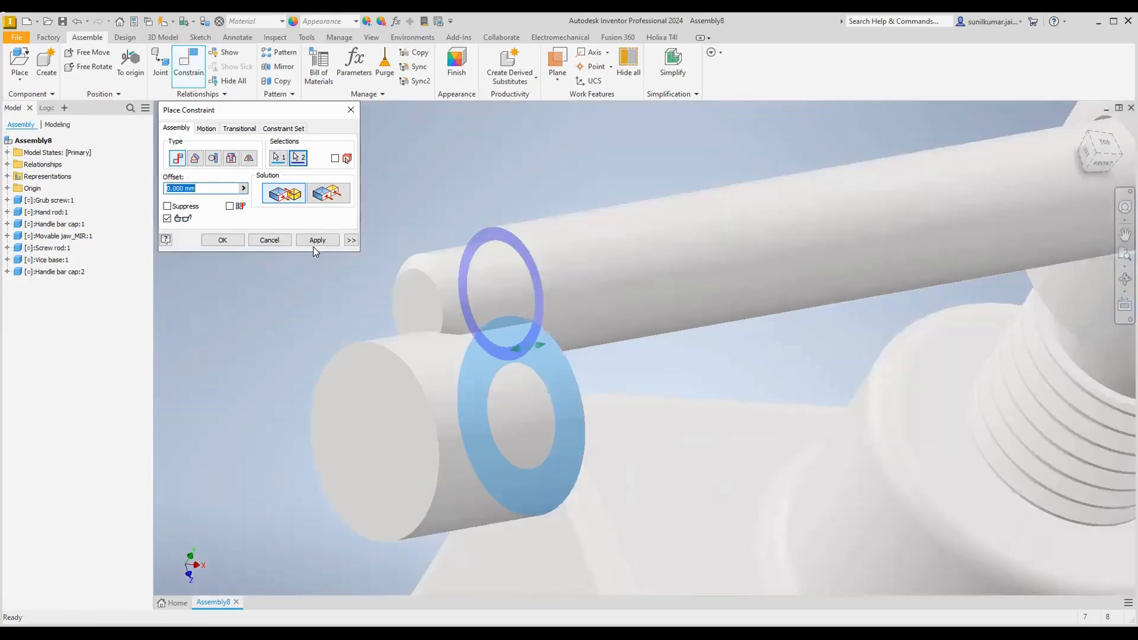
left_click(317, 242)
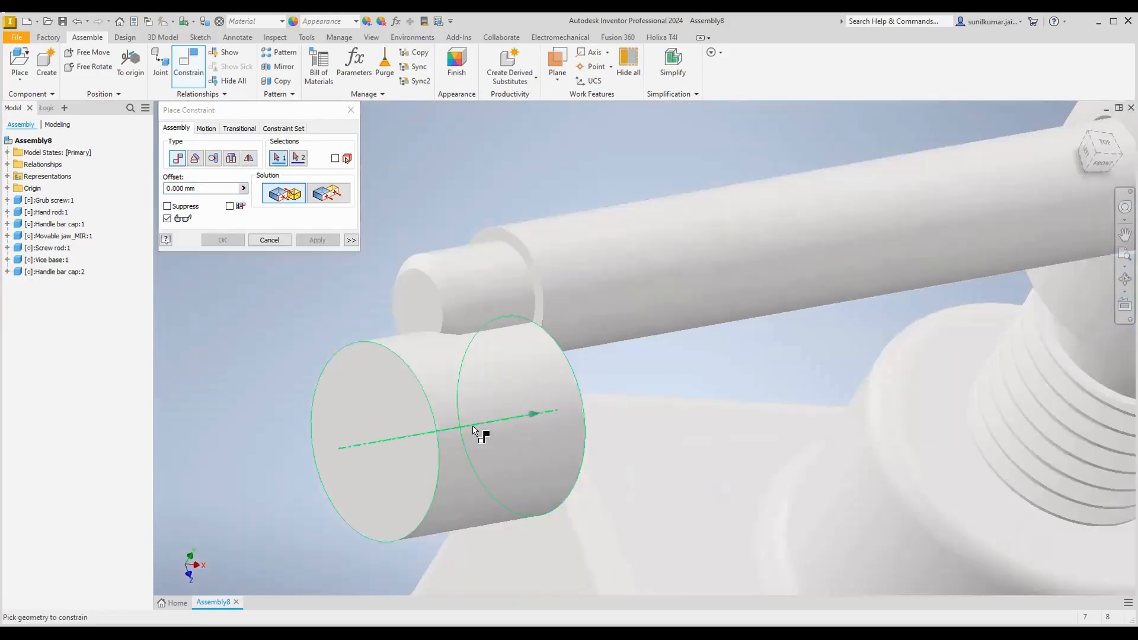
Mate the second handle bar cap's axis to the axis of the hand rod's reduced end with 0 mm offset
left_click(473, 425)
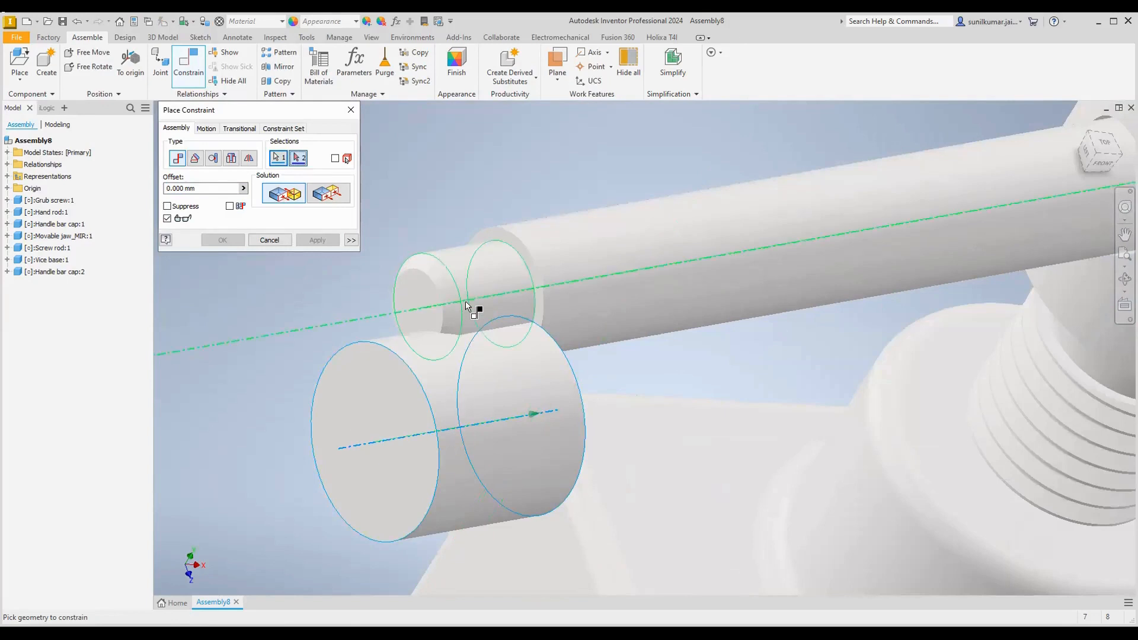
left_click(465, 304)
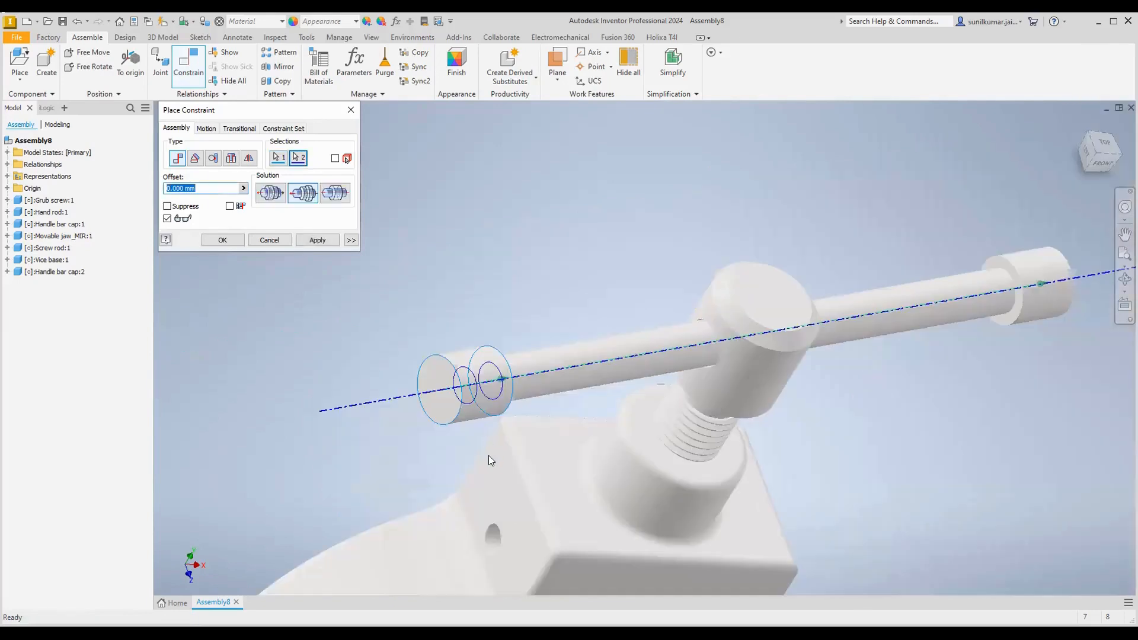
middle_click_drag(442, 517, 409, 501, "shift")
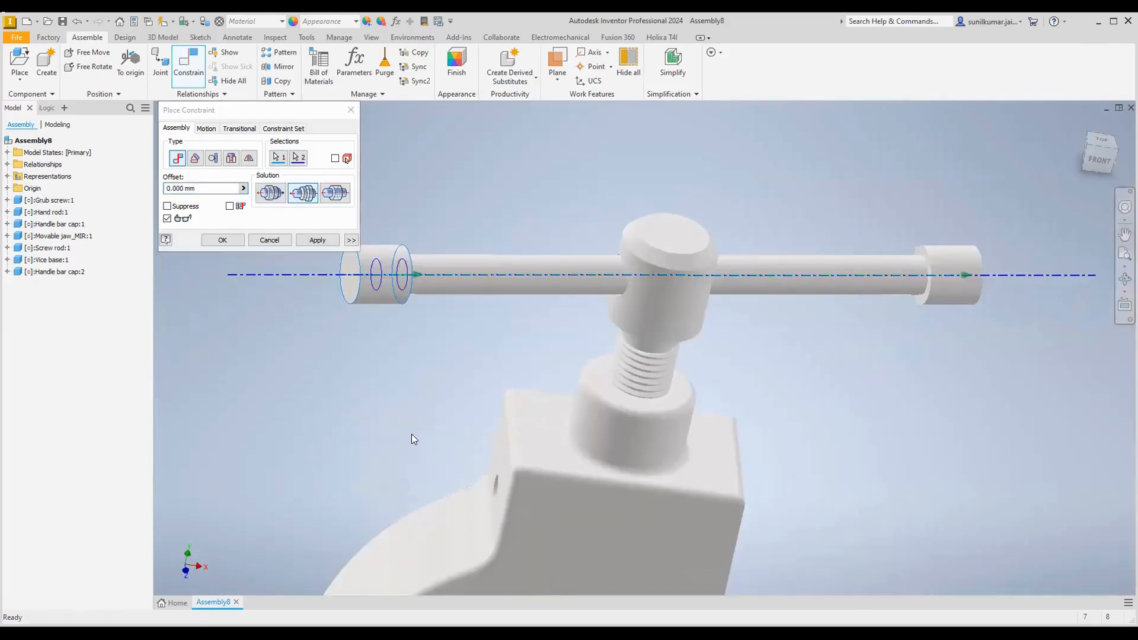
middle_click_drag(411, 434, 482, 454)
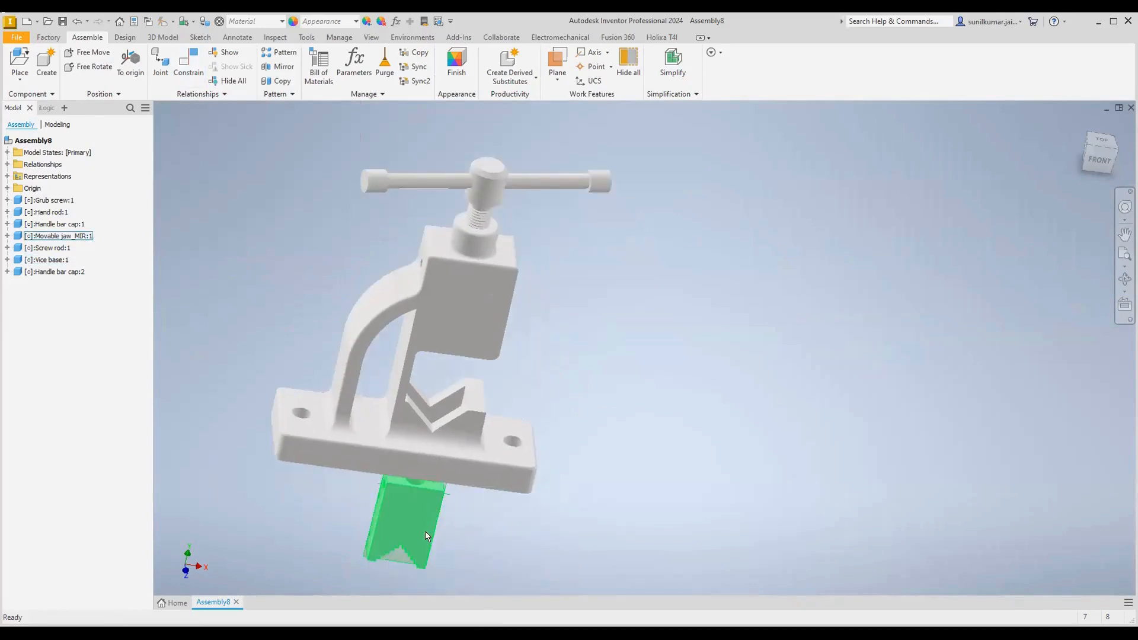
Move the movable jaw from below the vice base to the open space beside it
left_click_drag(425, 531, 663, 358)
left_click(653, 413)
scroll(621, 345, "up", 6)
scroll(633, 404, "down", 5)
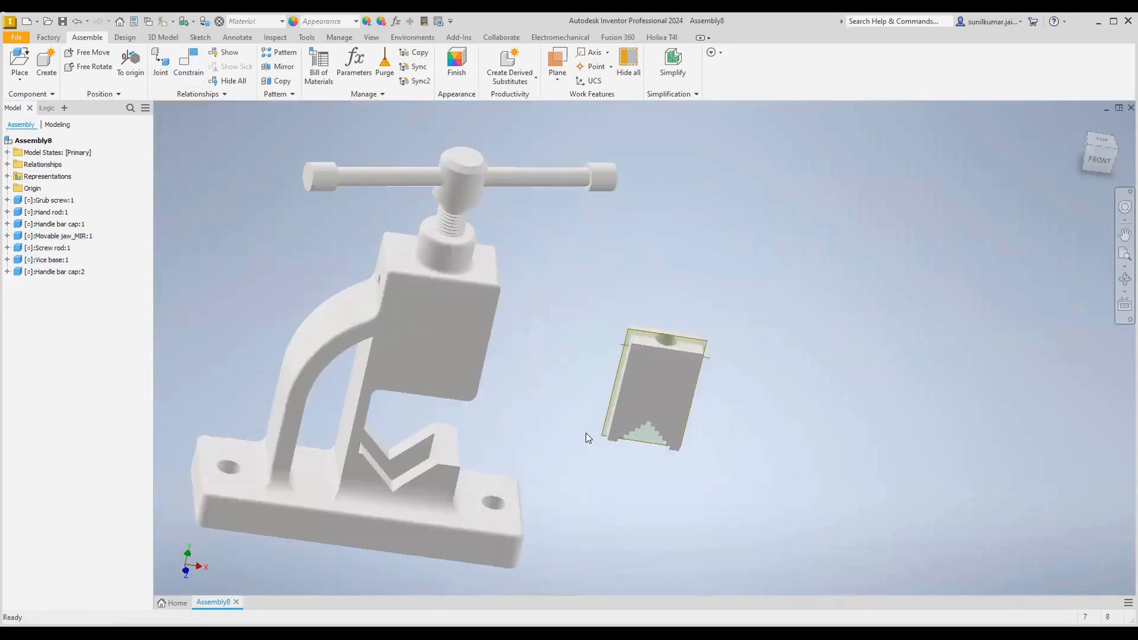
Examine the screw rod's lower end inside the vice base's jaw slot from below
middle_click_drag(585, 437, 571, 380, "shift")
scroll(682, 511, "down", 5)
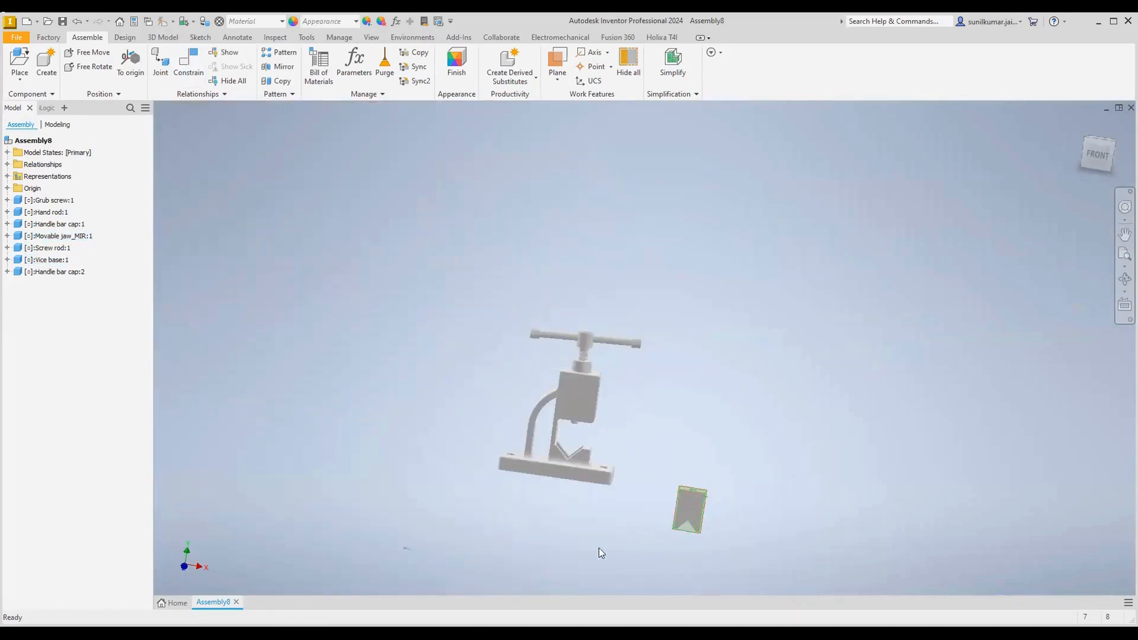
middle_click_drag(575, 421, 560, 396, "shift")
scroll(597, 291, "up", 6)
scroll(552, 384, "up", 6)
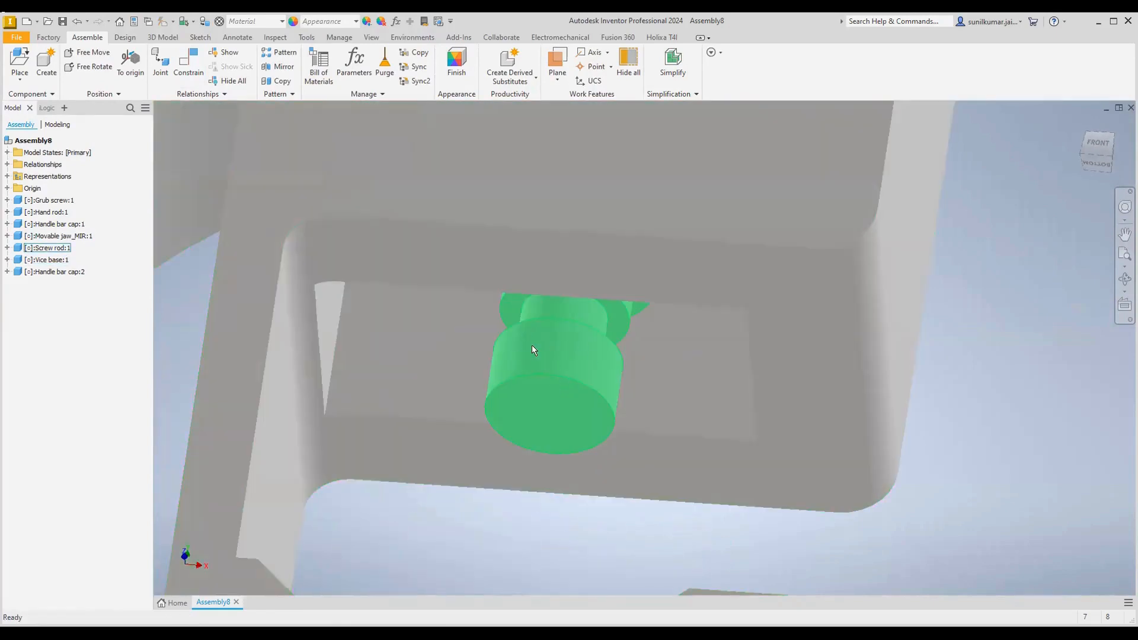
scroll(527, 338, "down", 6)
scroll(534, 356, "up", 4)
scroll(532, 305, "down", 6)
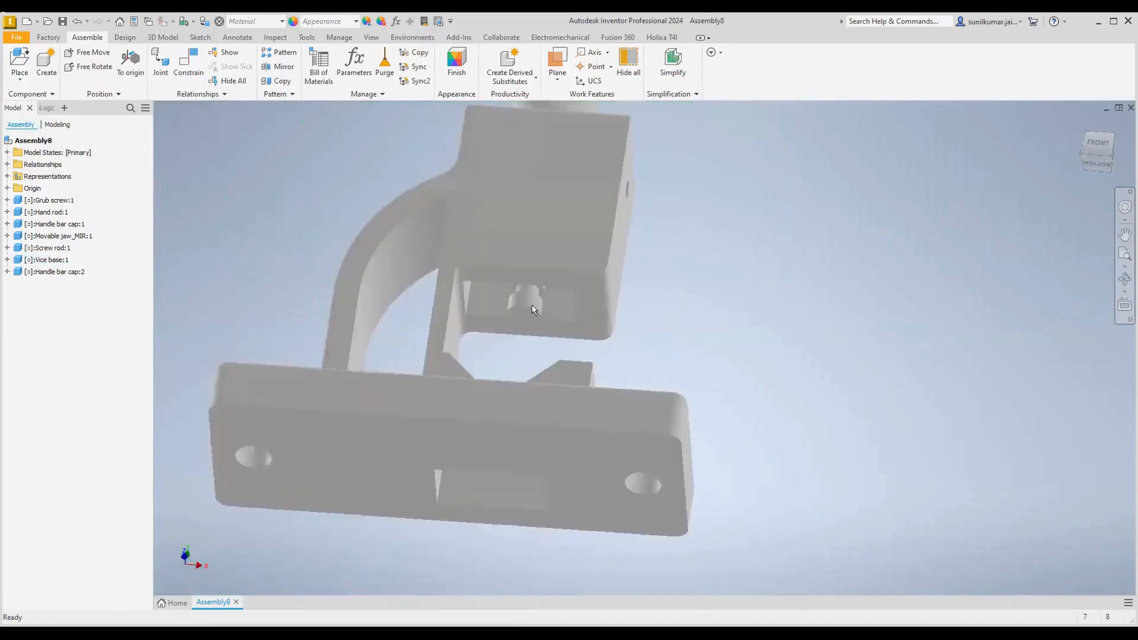
middle_click_drag(609, 483, 623, 560, "shift")
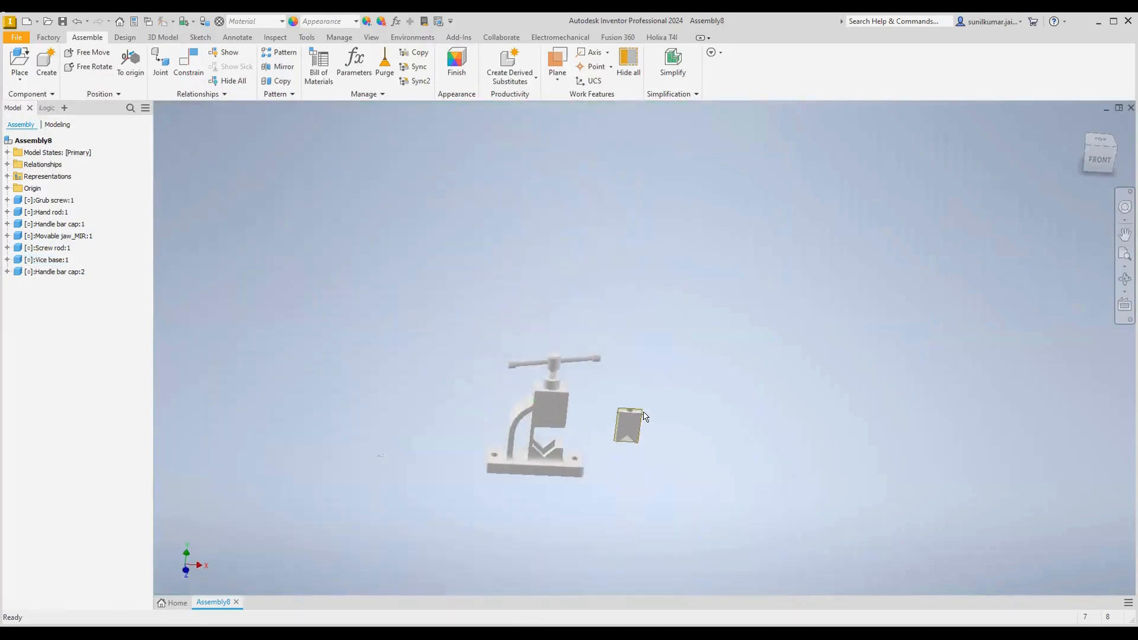
Mate the movable jaw's broad flat face to the matching inner side wall of the vice base's slot with 0 mm offset
scroll(626, 433, "up", 5)
scroll(575, 399, "down", 4)
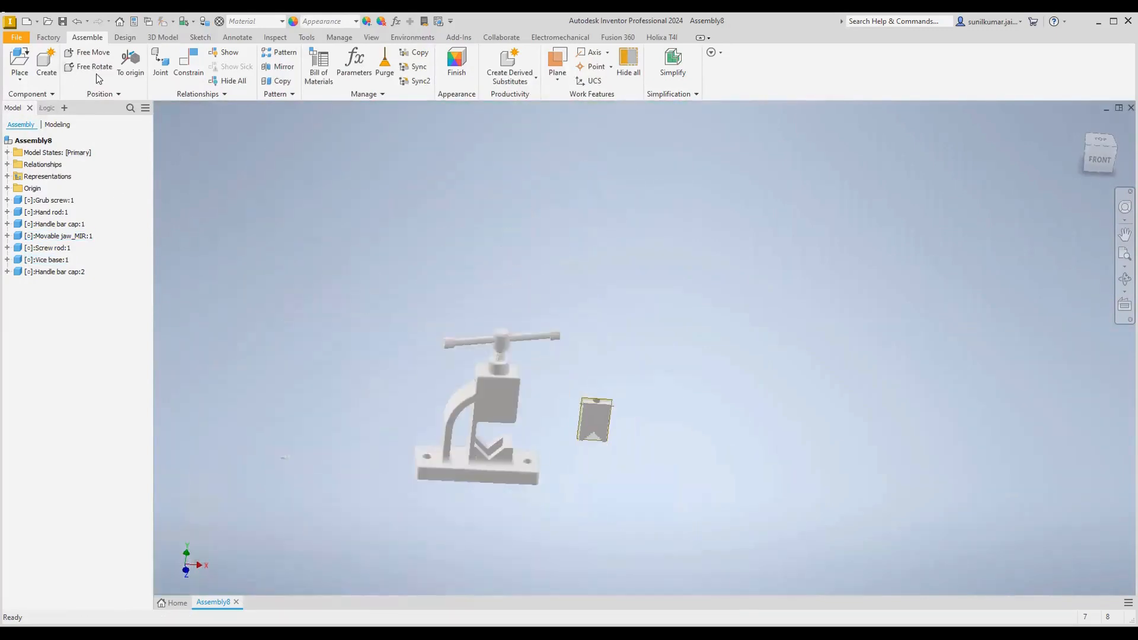
scroll(572, 445, "up", 5)
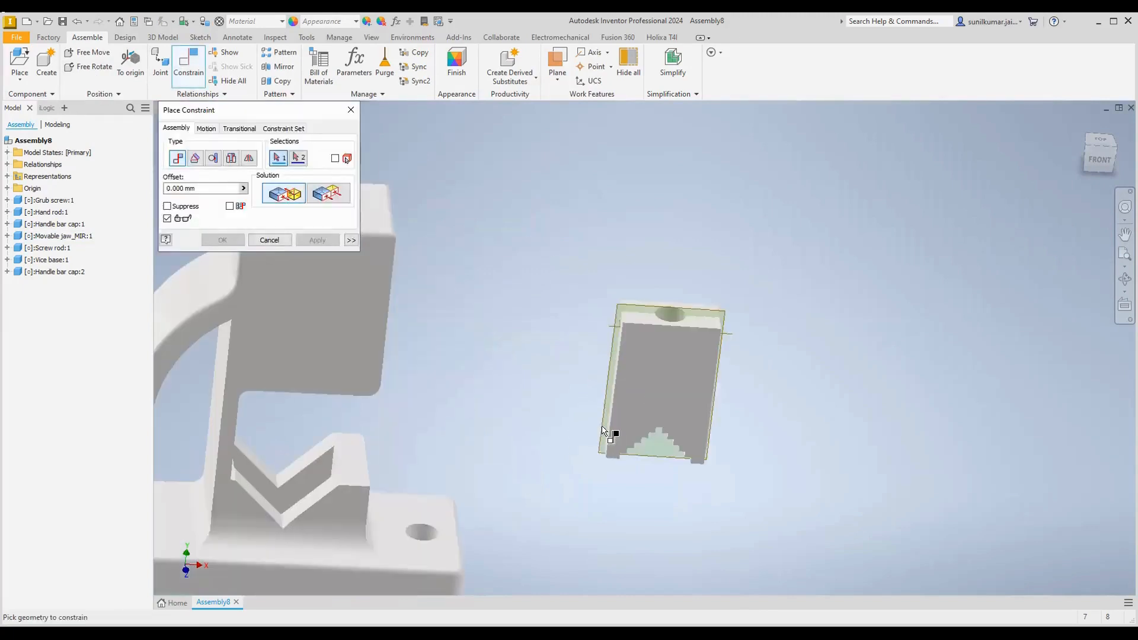
left_click(655, 374)
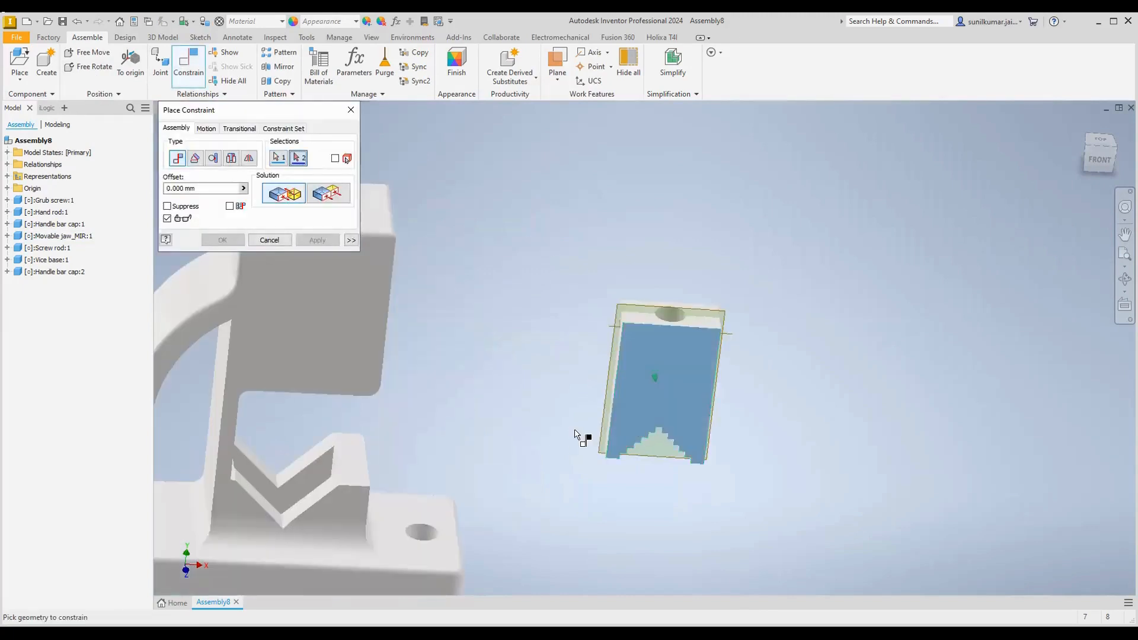
scroll(578, 434, "down", 4)
middle_click_drag(497, 415, 546, 469, "shift")
scroll(563, 428, "up", 5)
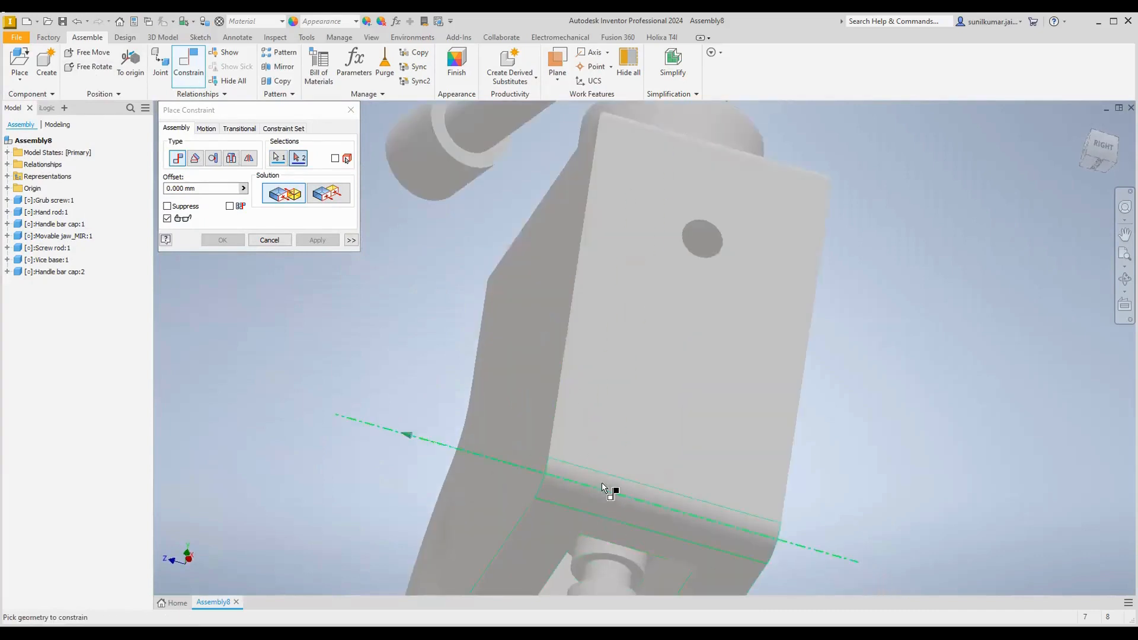
scroll(594, 498, "down", 3)
middle_click_drag(594, 499, 578, 525, "shift")
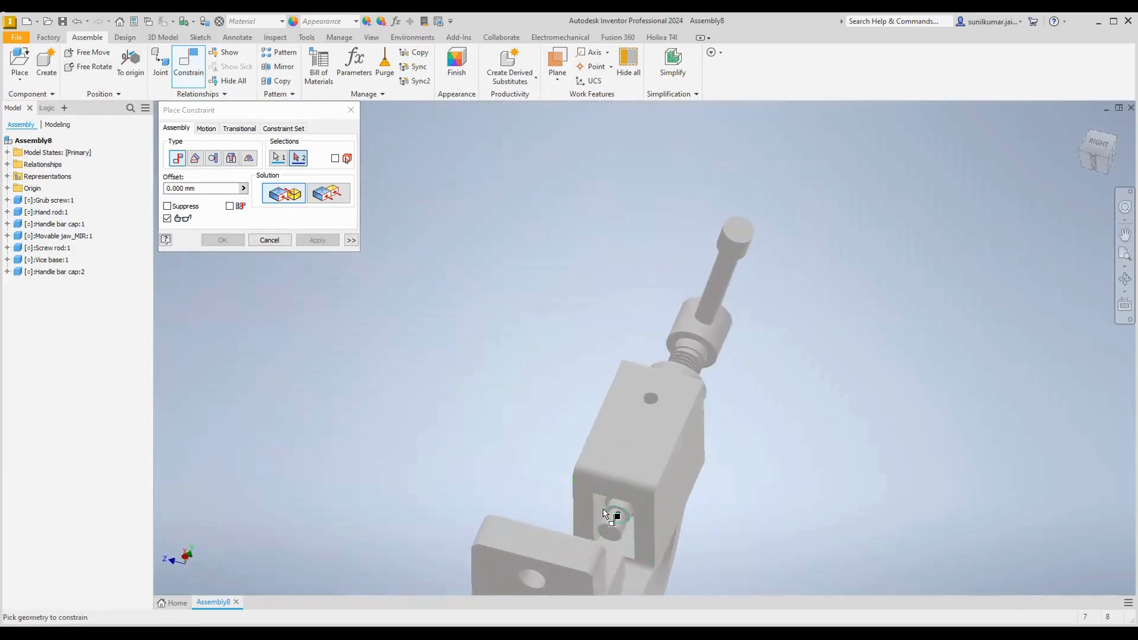
left_click(597, 510)
scroll(560, 359, "down", 5)
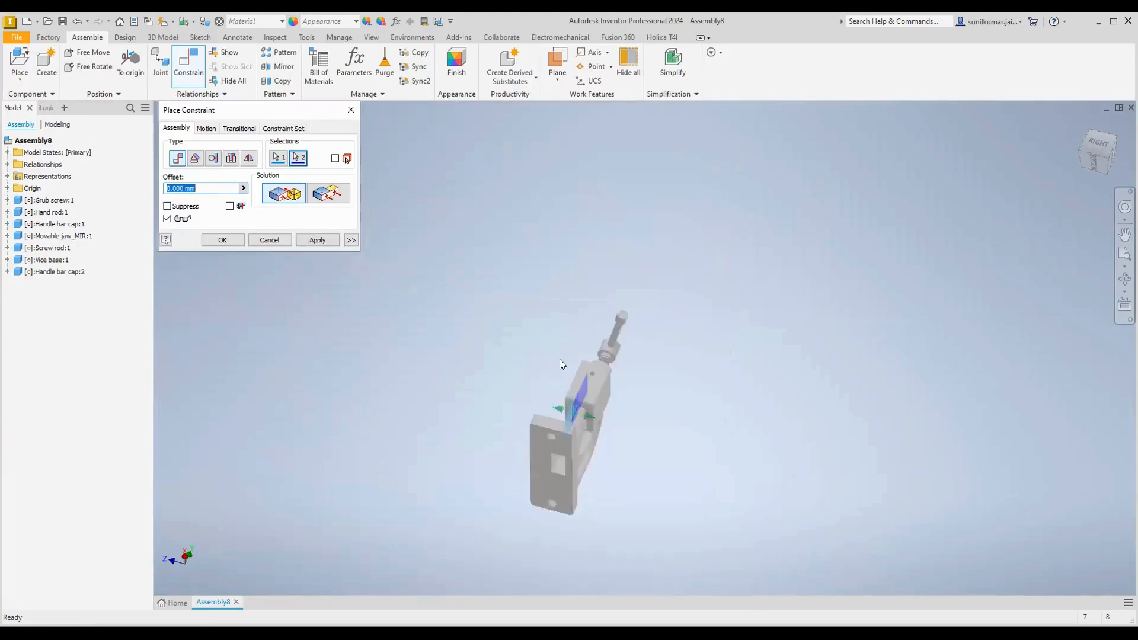
middle_click_drag(533, 420, 635, 442, "shift")
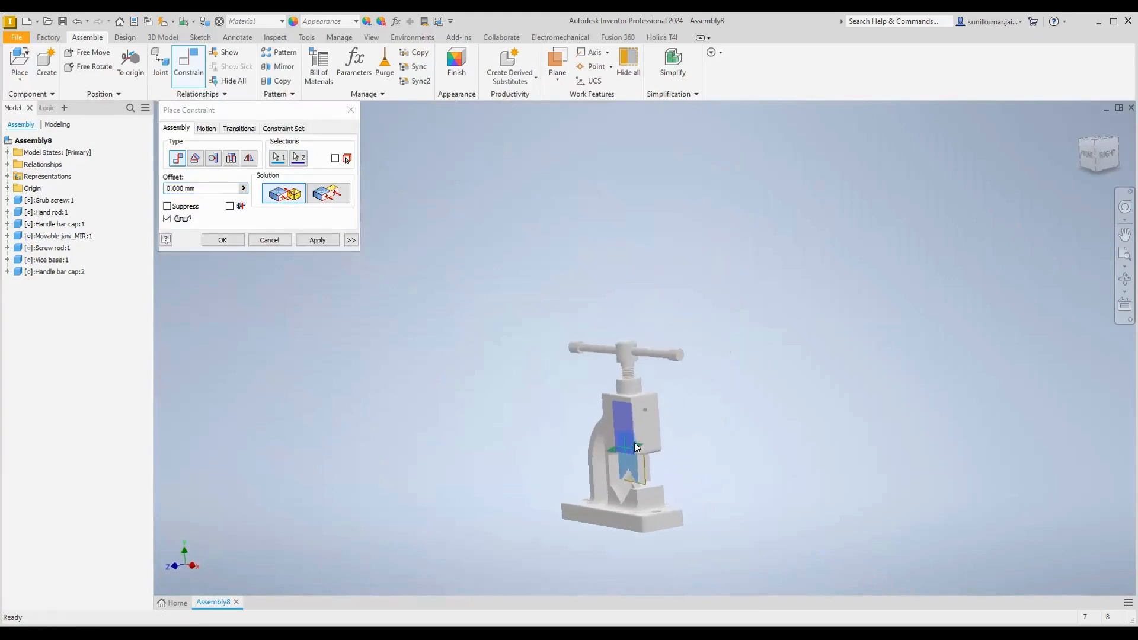
left_click(318, 239)
Finish constraining and slide the movable jaw sideways out of the vice base
scroll(643, 489, "up", 8)
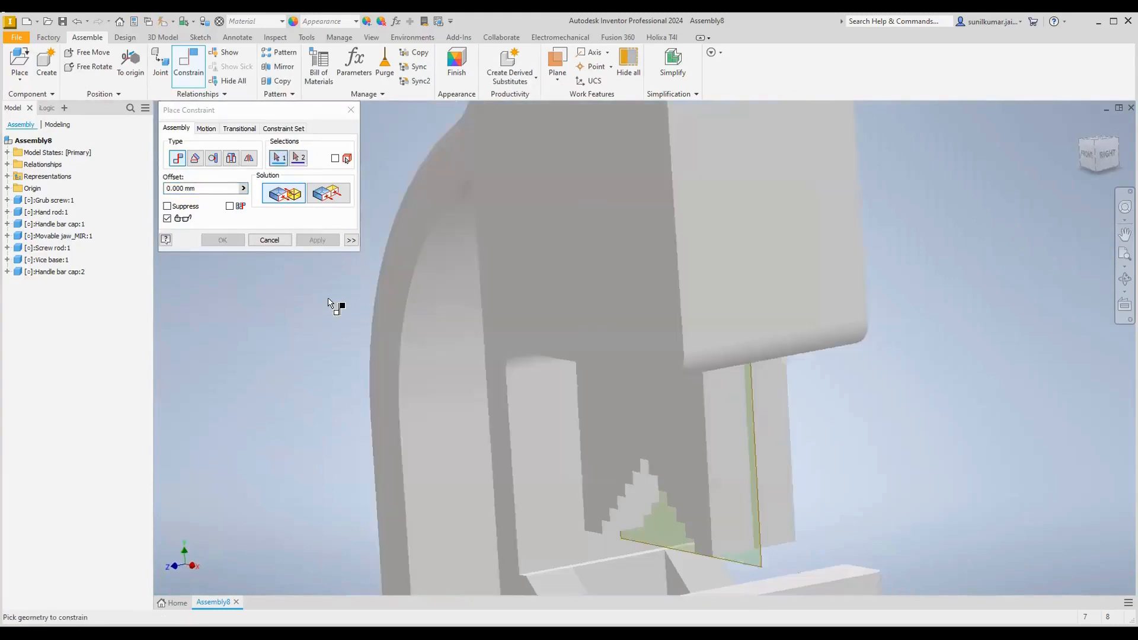
key("Escape")
left_click_drag(702, 441, 1135, 475)
scroll(571, 323, "down", 5)
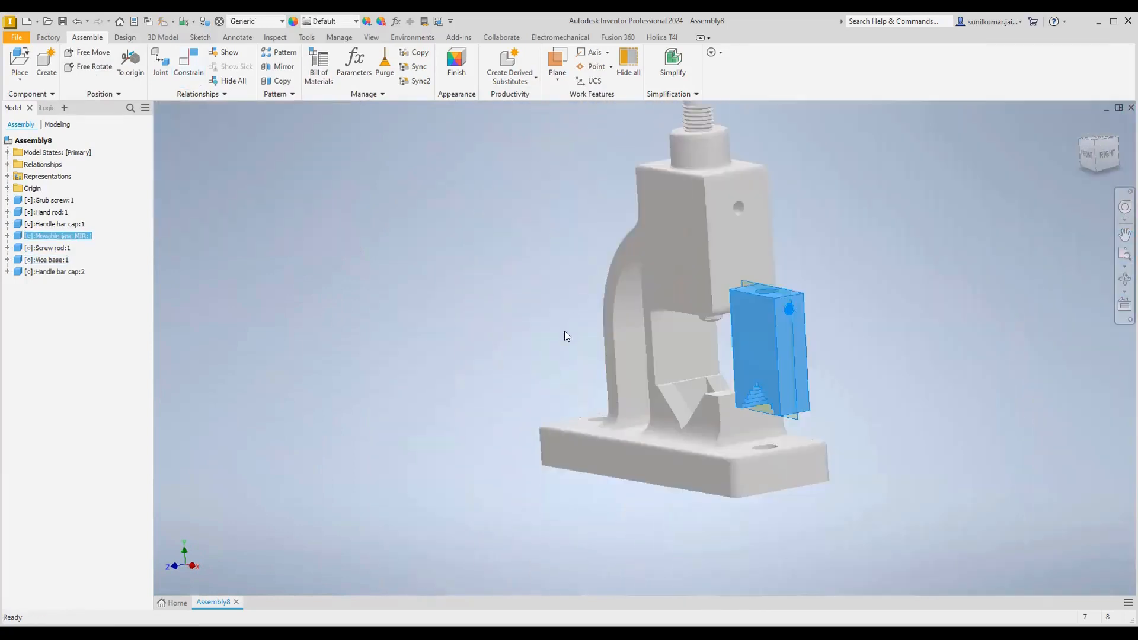
left_click(564, 331)
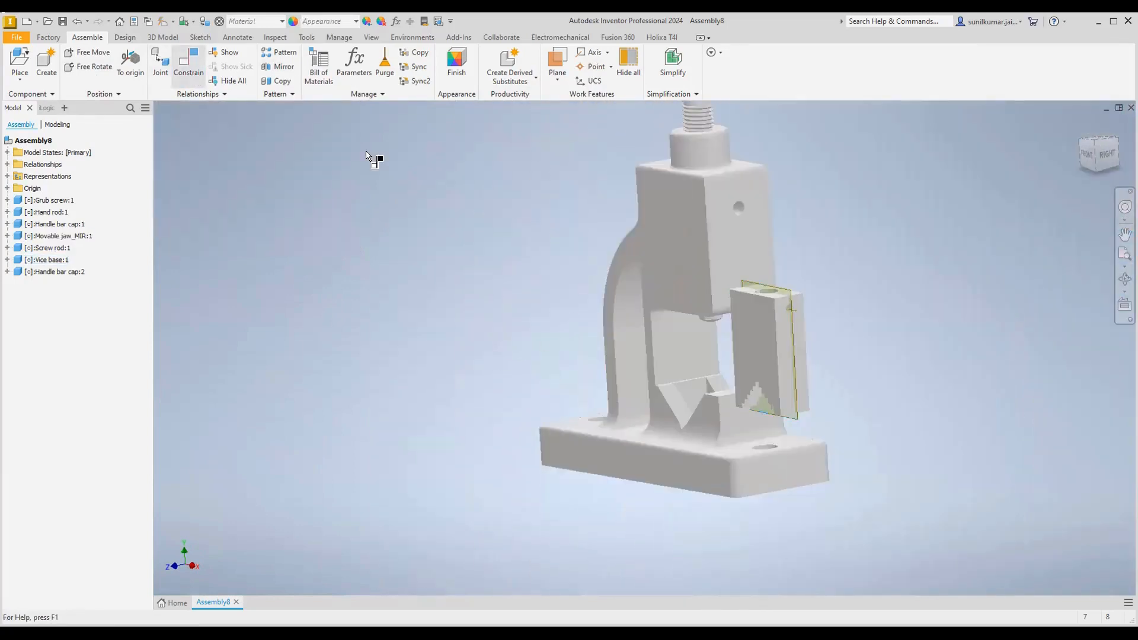
Mate the movable jaw's narrow side face to the slot's narrow inner wall containing the screw hole, with 0 mm offset
key("c")
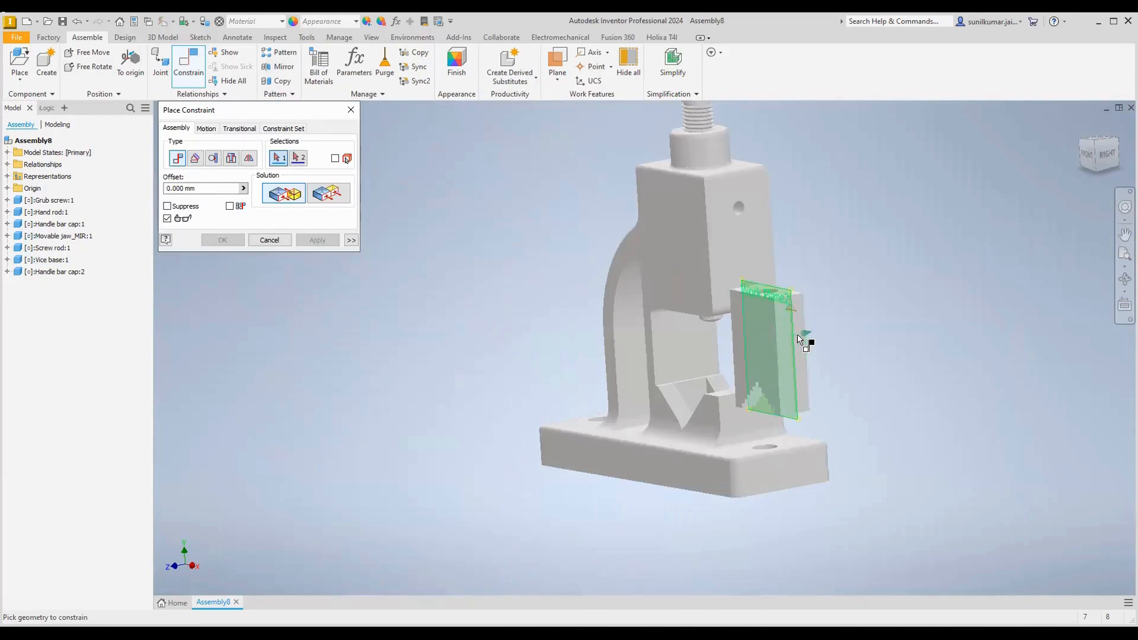
left_click(801, 337)
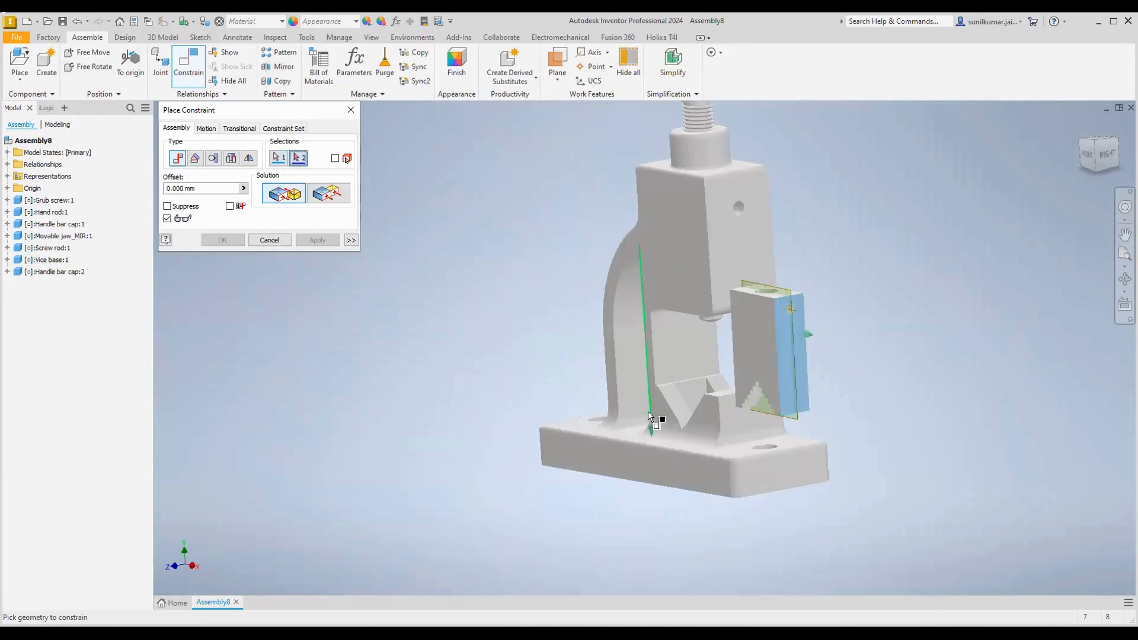
middle_click_drag(648, 417, 682, 411, "shift")
middle_click_drag(652, 369, 773, 348, "shift")
scroll(791, 351, "down", 5)
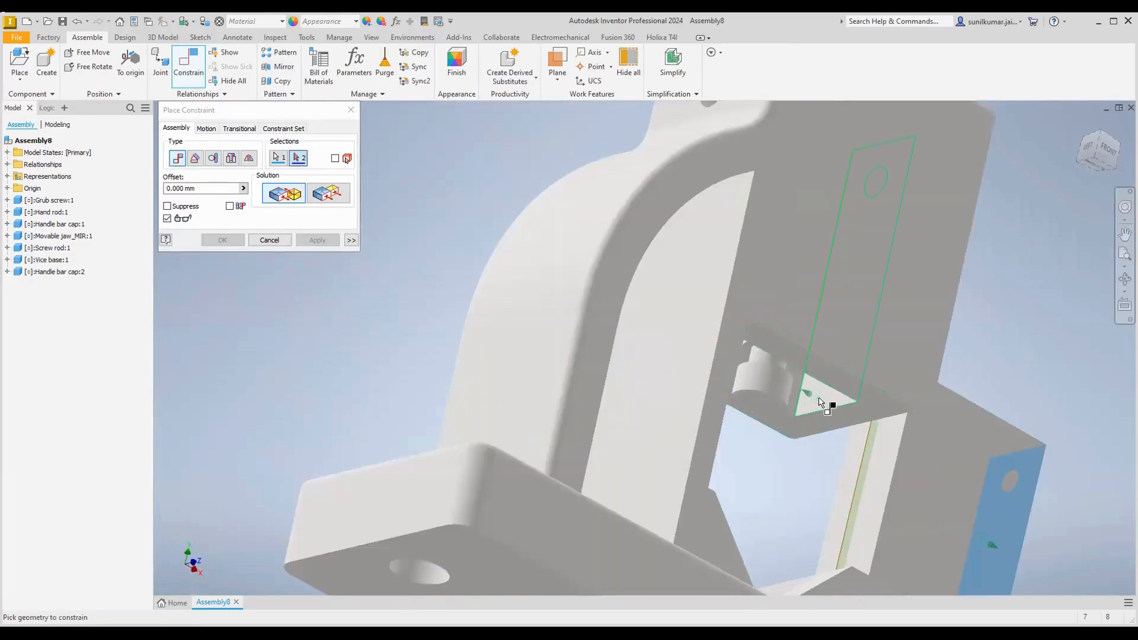
left_click(818, 398)
scroll(708, 385, "up", 5)
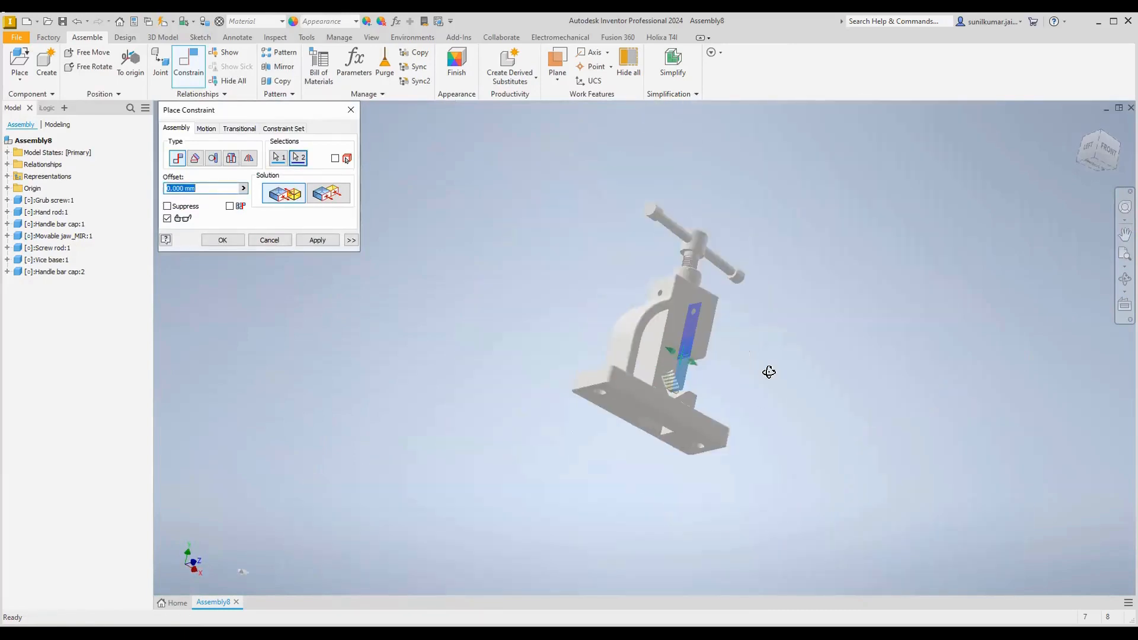
middle_click_drag(699, 381, 633, 385, "shift")
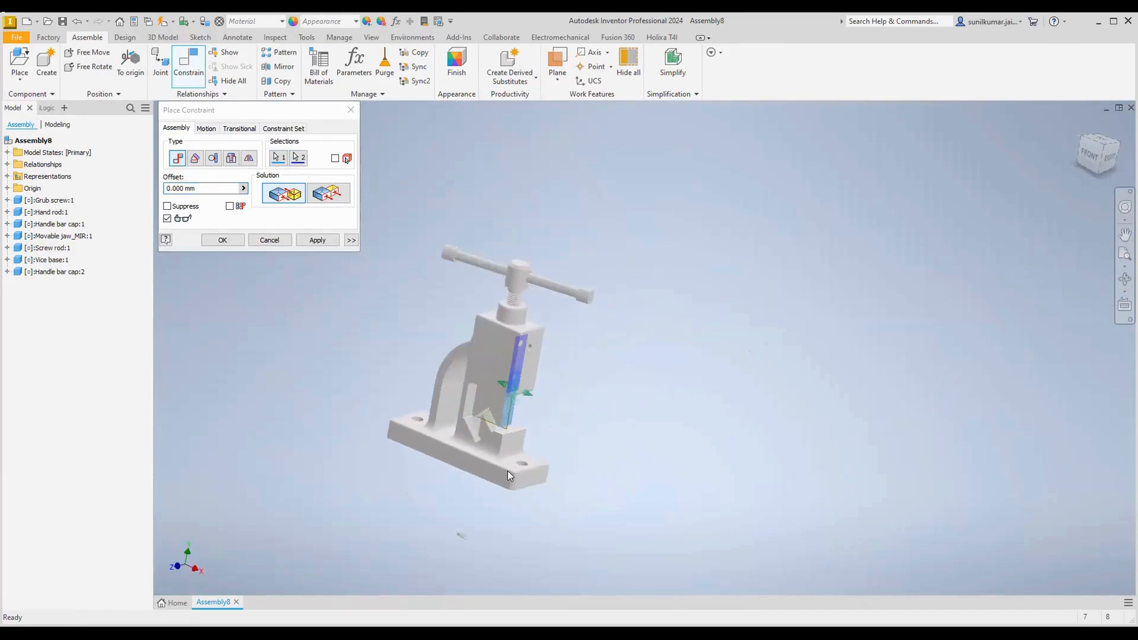
scroll(507, 471, "down", 3)
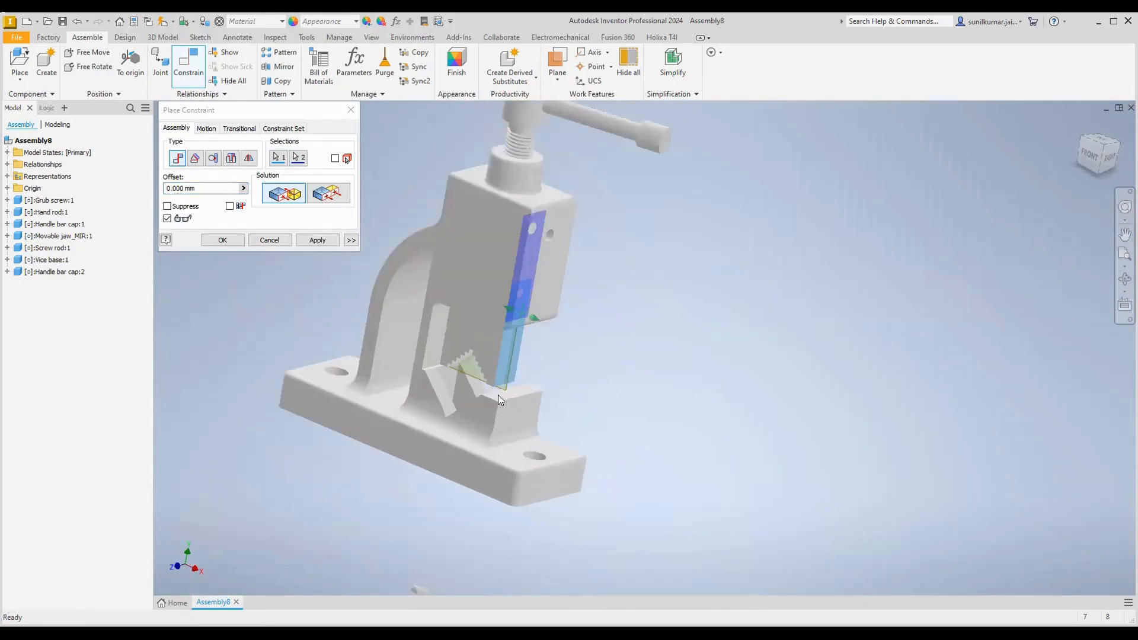
middle_click_drag(596, 418, 627, 457)
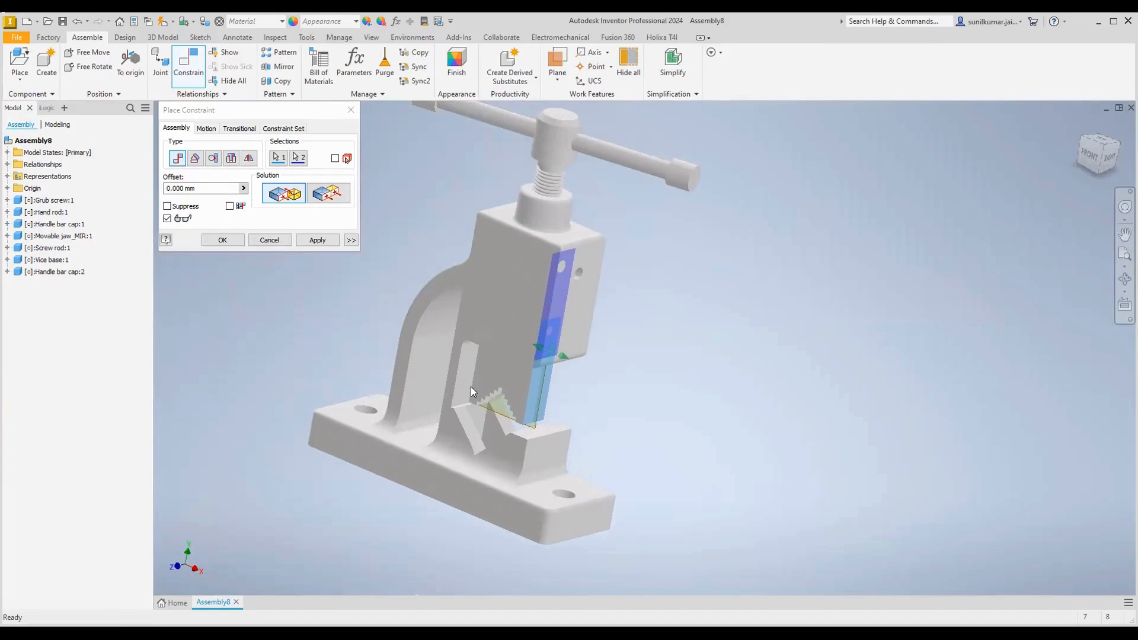
scroll(480, 361, "down", 4)
scroll(481, 362, "up", 3)
middle_click_drag(509, 373, 560, 407)
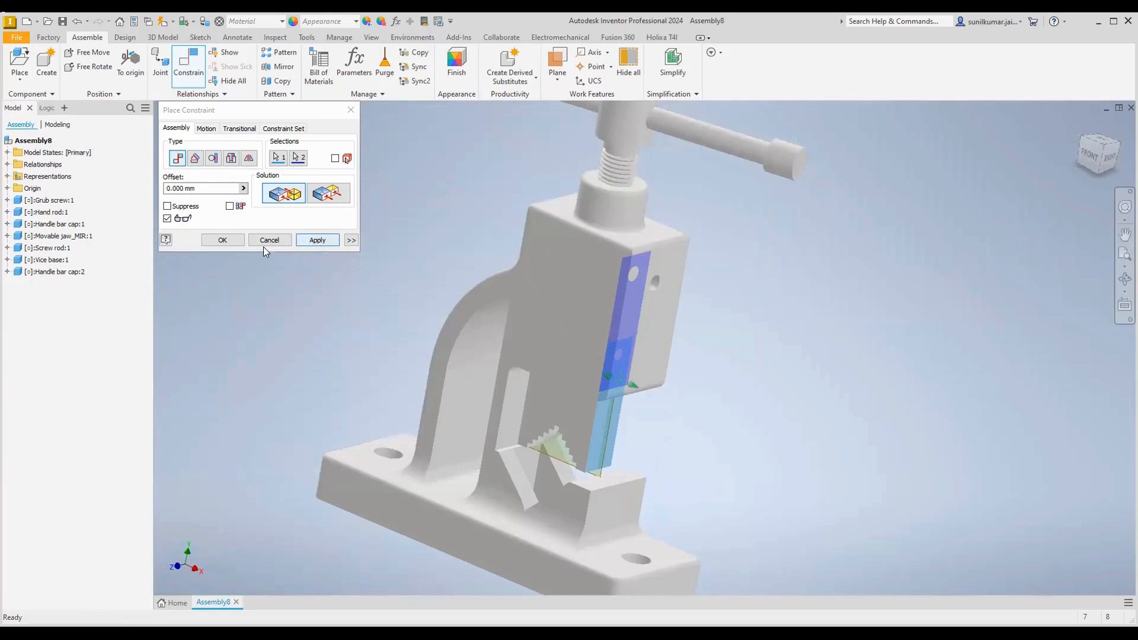
left_click(223, 240)
Mate the axis of the grub screw's smooth tip to the axis of the vice base's side hole with 0 mm offset
scroll(411, 305, "up", 4)
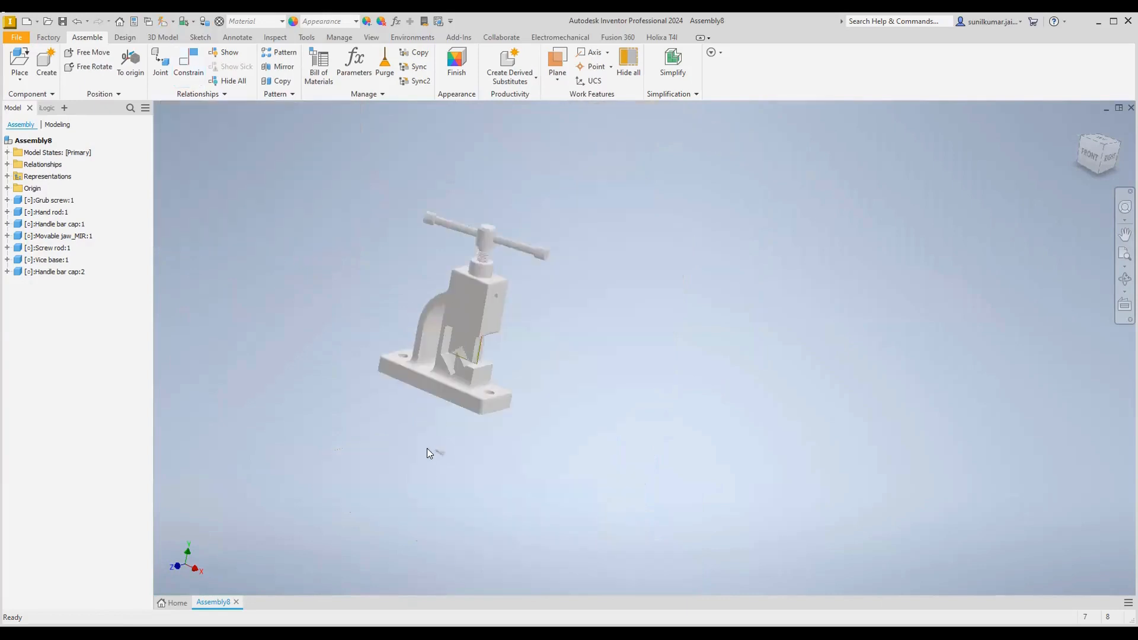
scroll(469, 449, "down", 2)
scroll(442, 465, "down", 2)
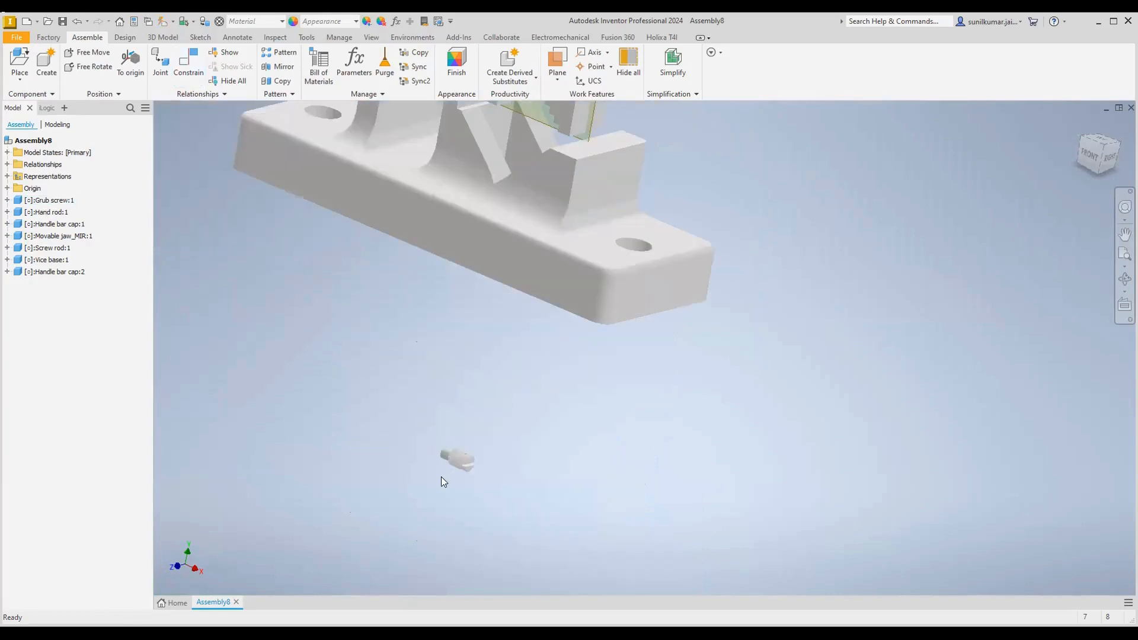
left_click(184, 73)
middle_click_drag(424, 482, 460, 489, "shift")
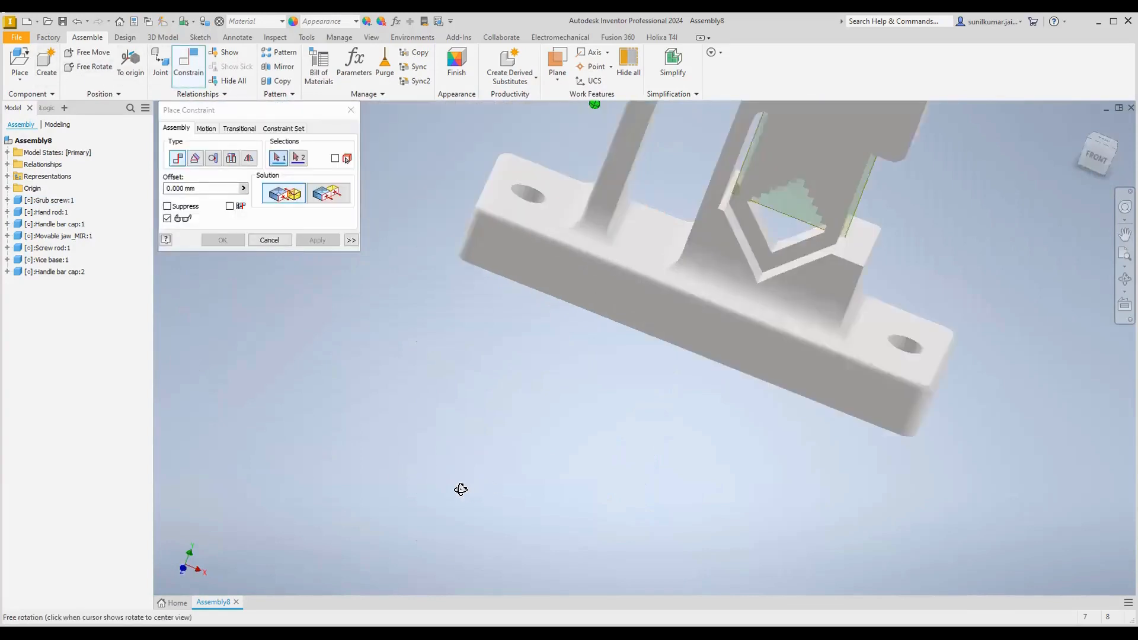
scroll(445, 490, "up", 4)
scroll(406, 427, "up", 2)
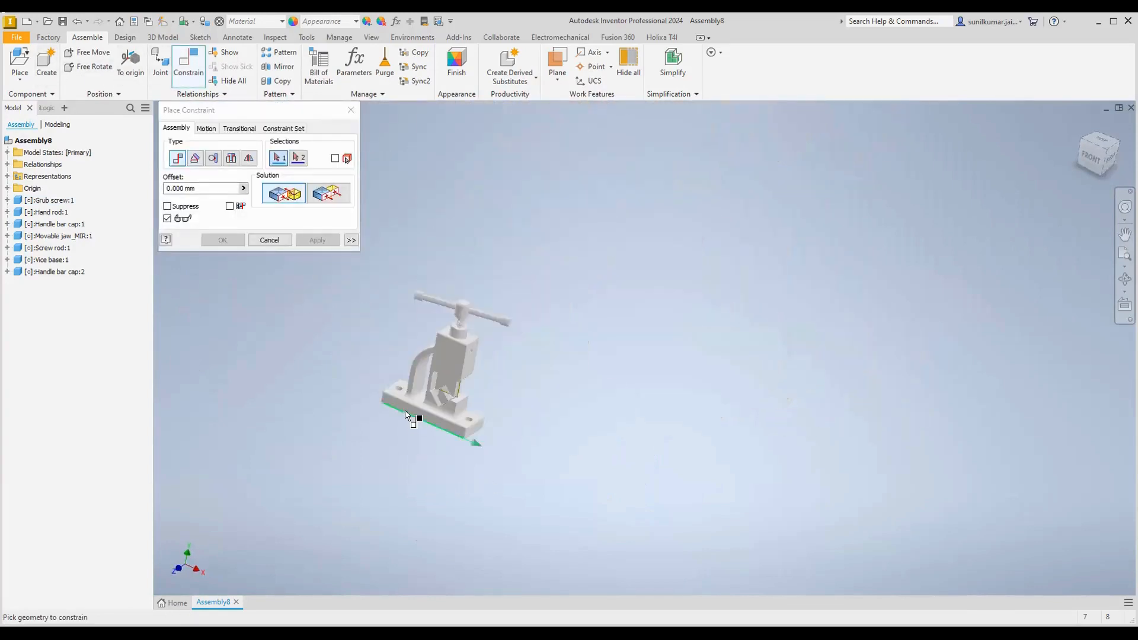
scroll(406, 417, "down", 7)
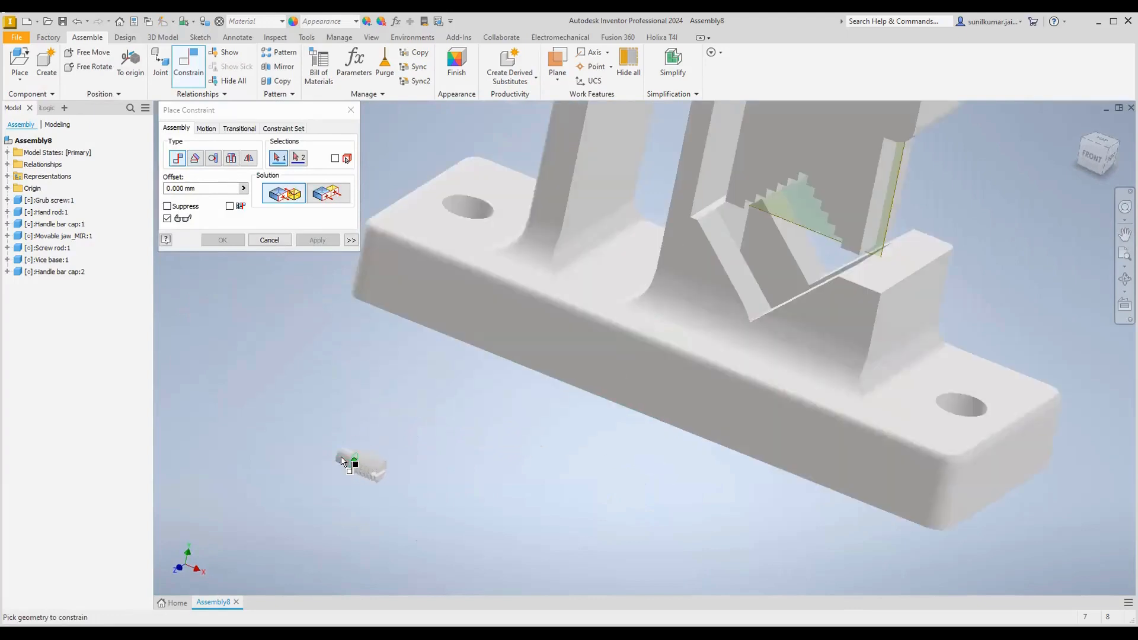
left_click(341, 454)
scroll(340, 454, "up", 4)
scroll(568, 317, "down", 8)
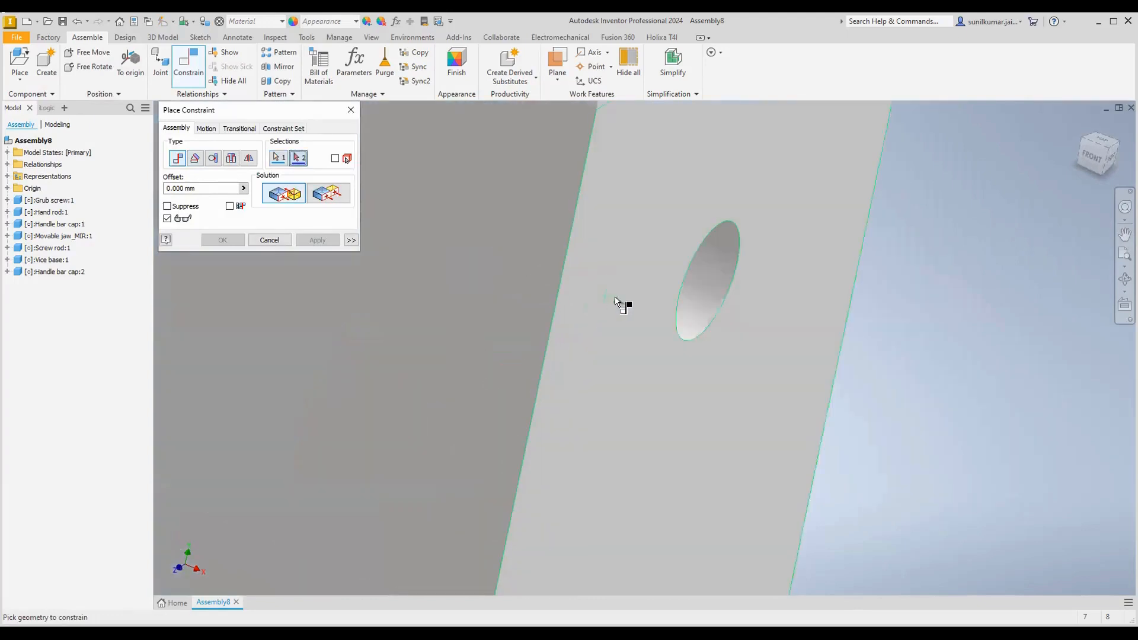
left_click(710, 295)
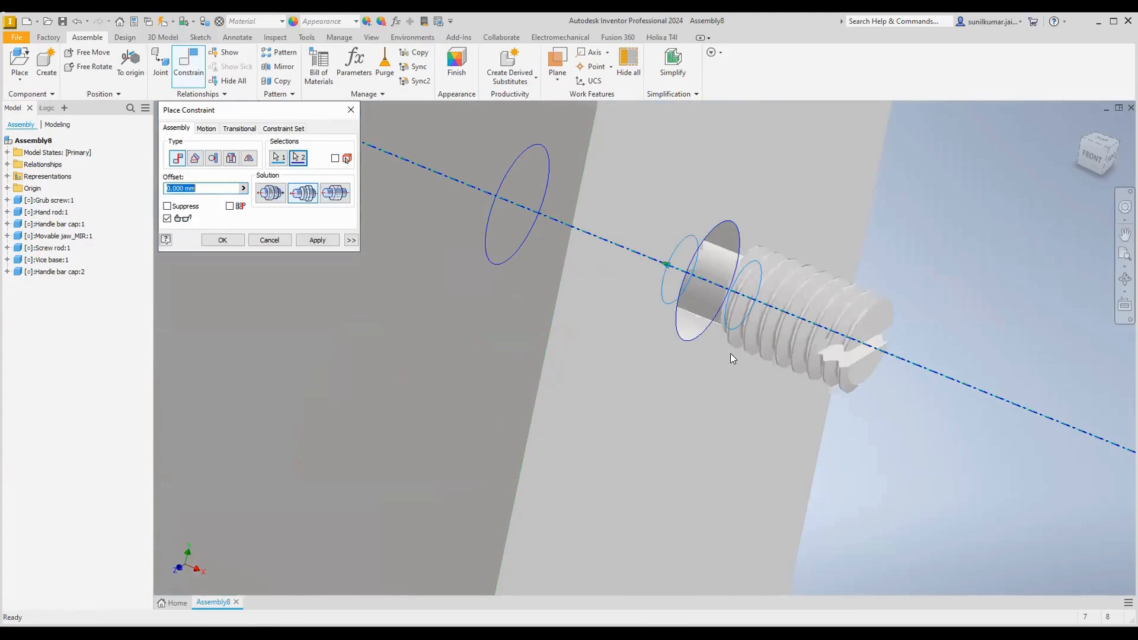
left_click(317, 239)
scroll(587, 452, "up", 4)
key("F4")
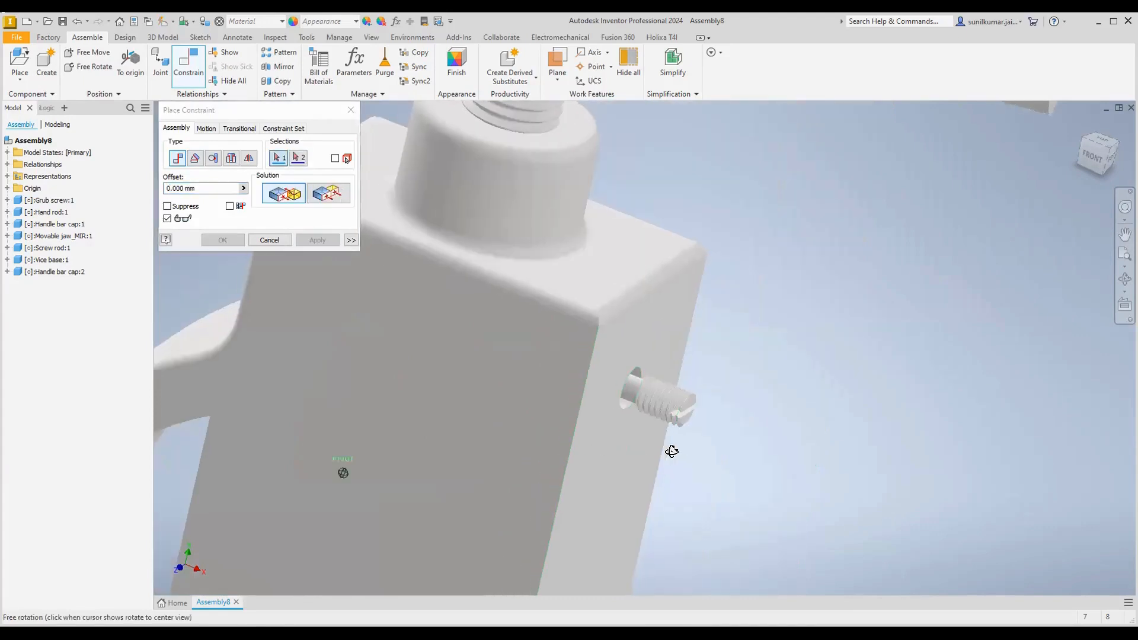
left_click_drag(672, 452, 575, 385)
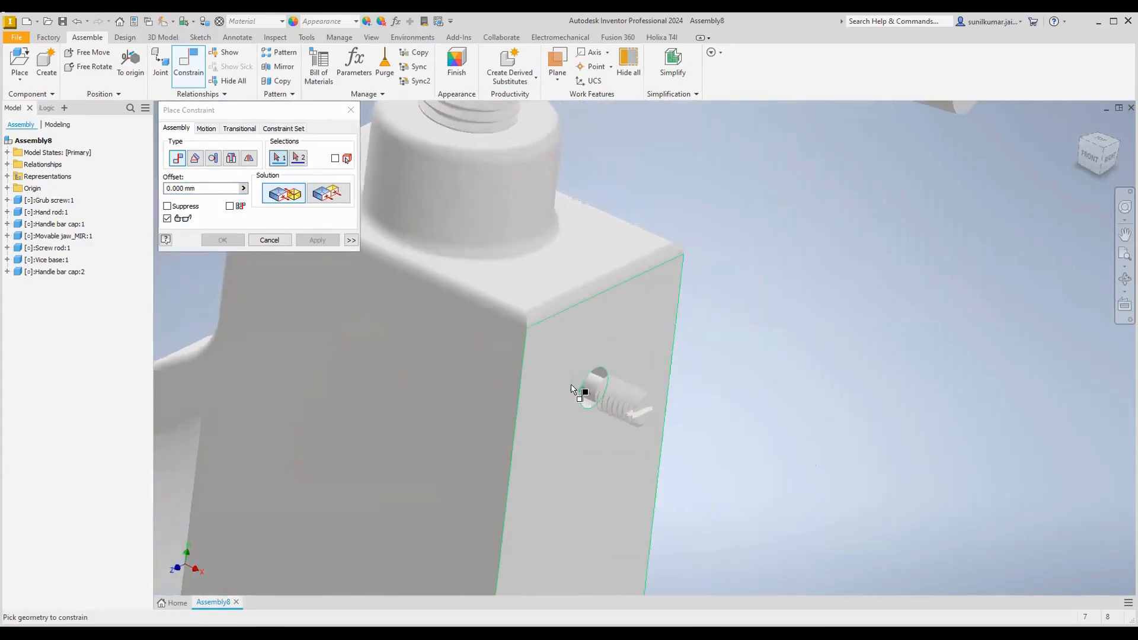
left_click(572, 386)
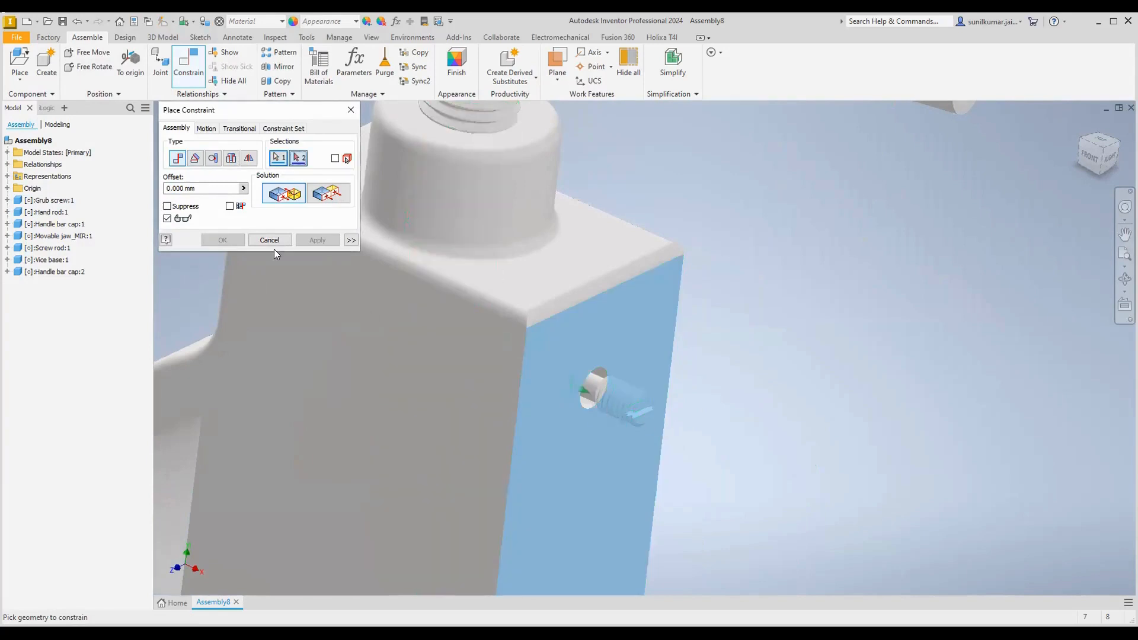
key("Escape")
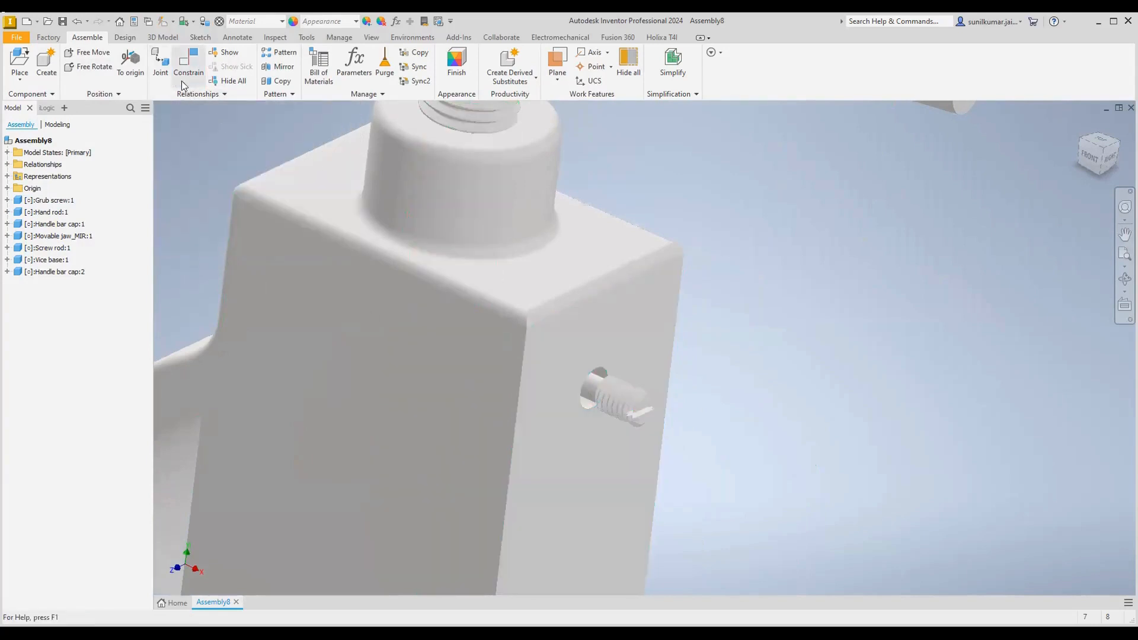
left_click(188, 65)
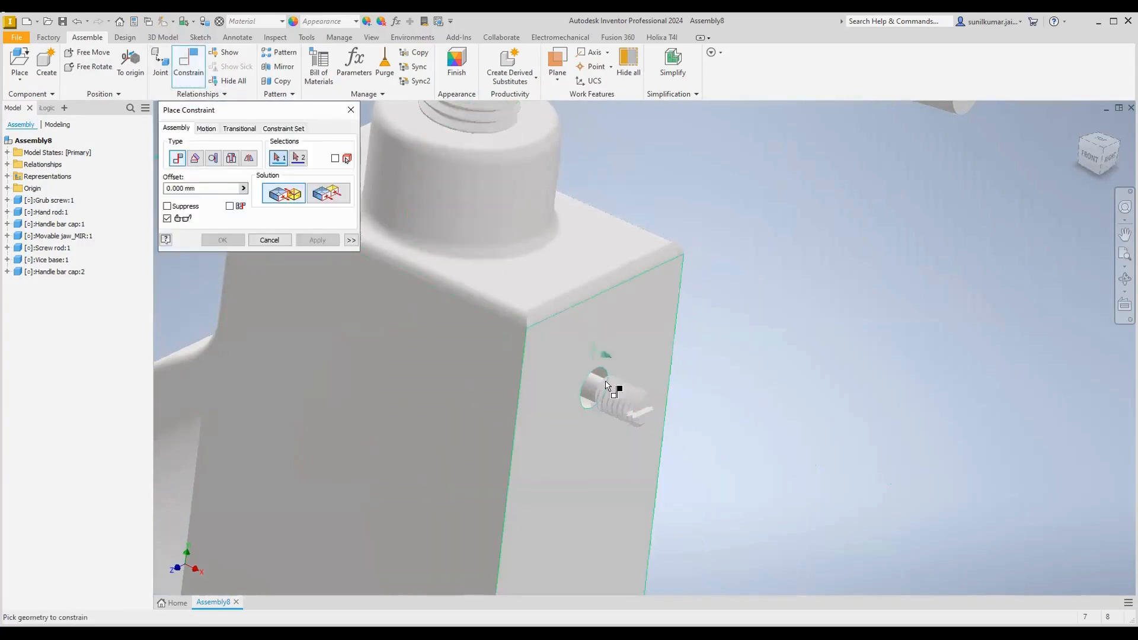
left_click(565, 414)
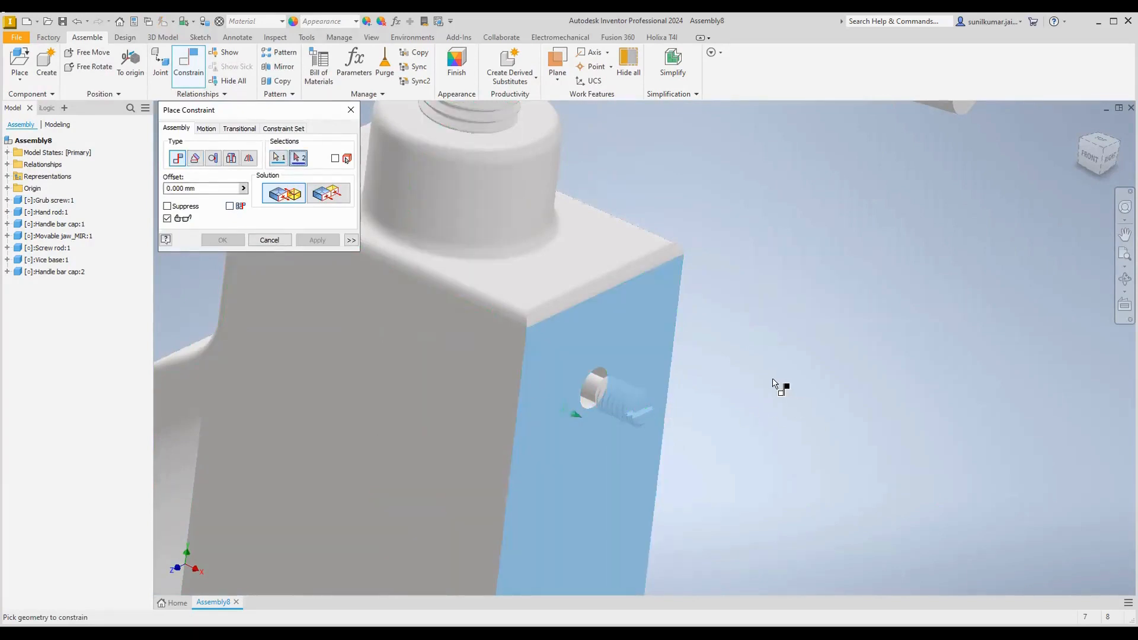
key("Escape")
Try to mate the grub screw's slotted end face to the vice base's side face around the hole with 0 mm offset
left_click(183, 76)
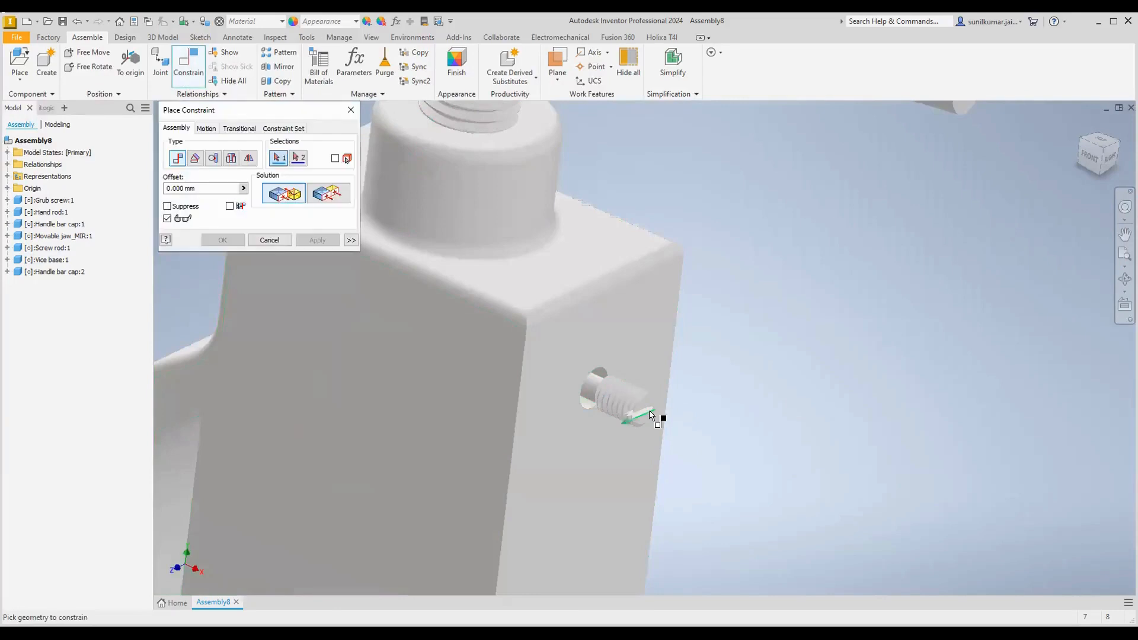
scroll(646, 406, "down", 3)
left_click(643, 392)
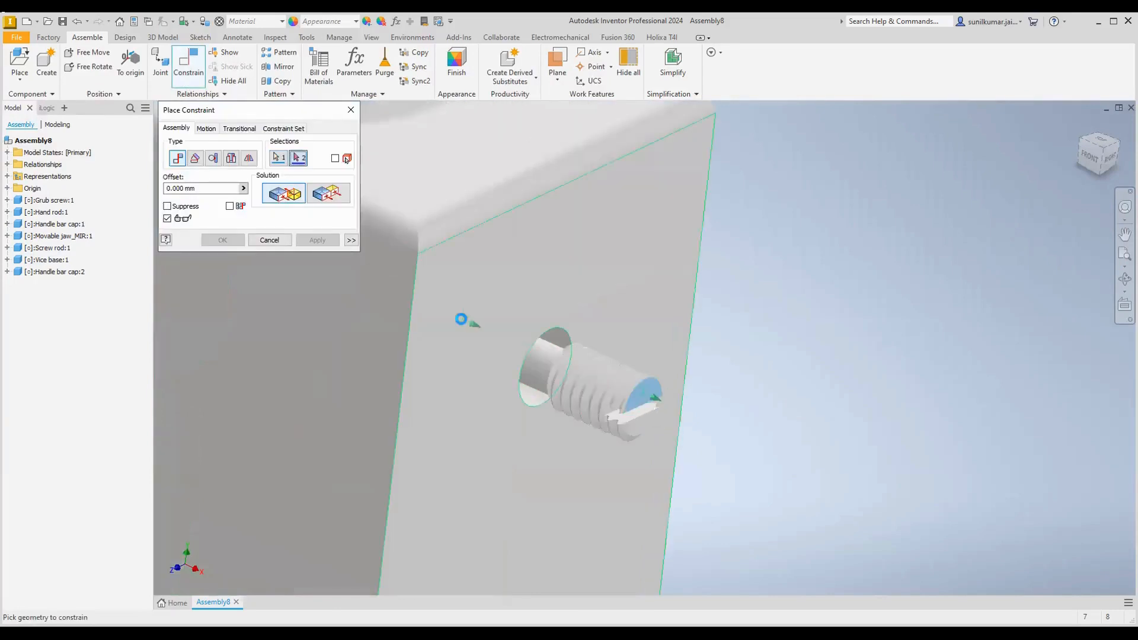
left_click(462, 320)
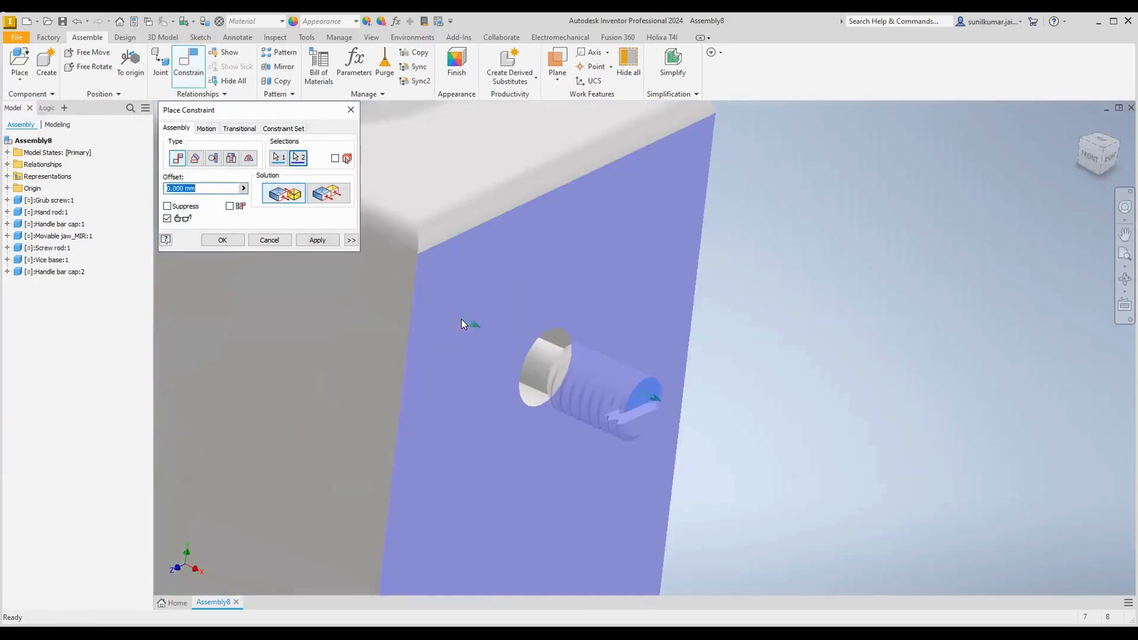
left_click(329, 243)
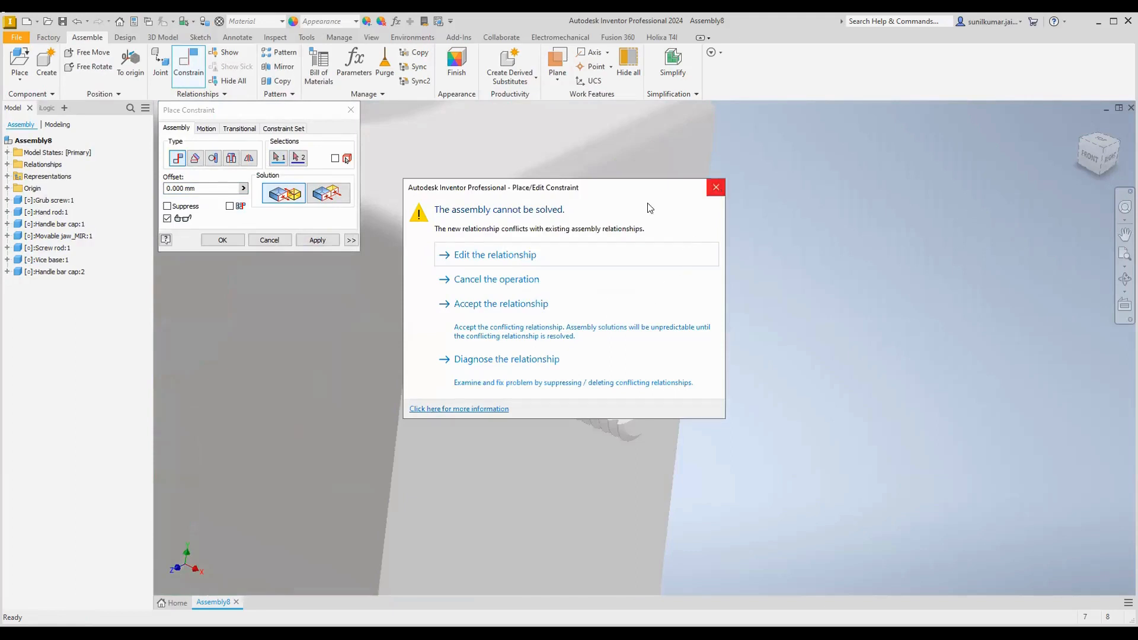
left_click(718, 188)
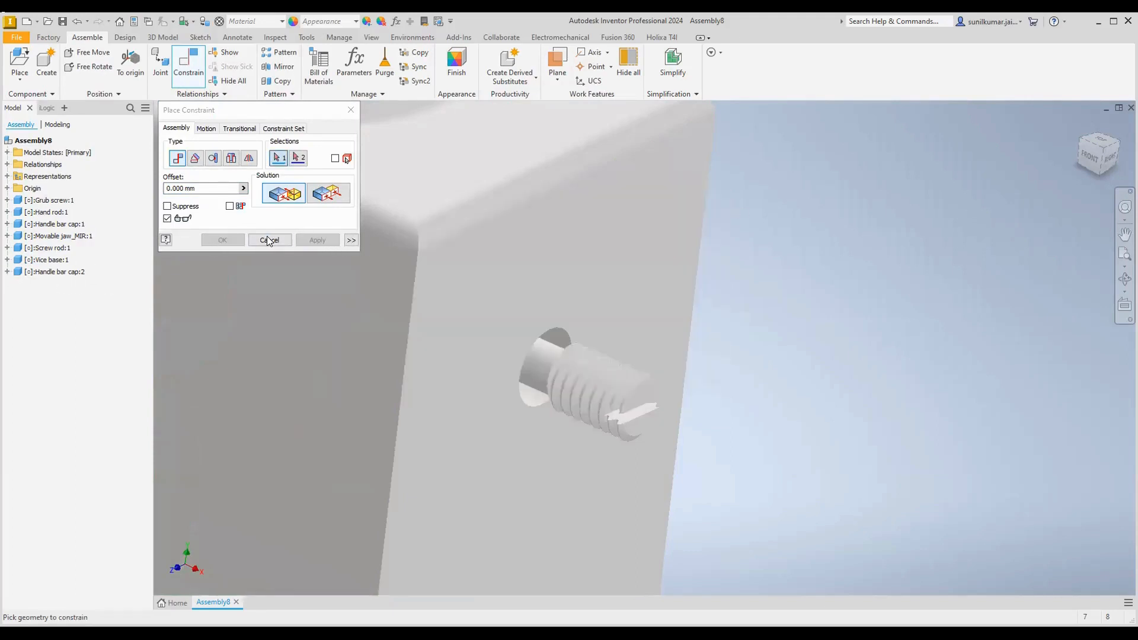
Find the axis mate between the grub screw and the vice base's side hole among the component relationships and delete it
left_click(7, 271)
key("Escape")
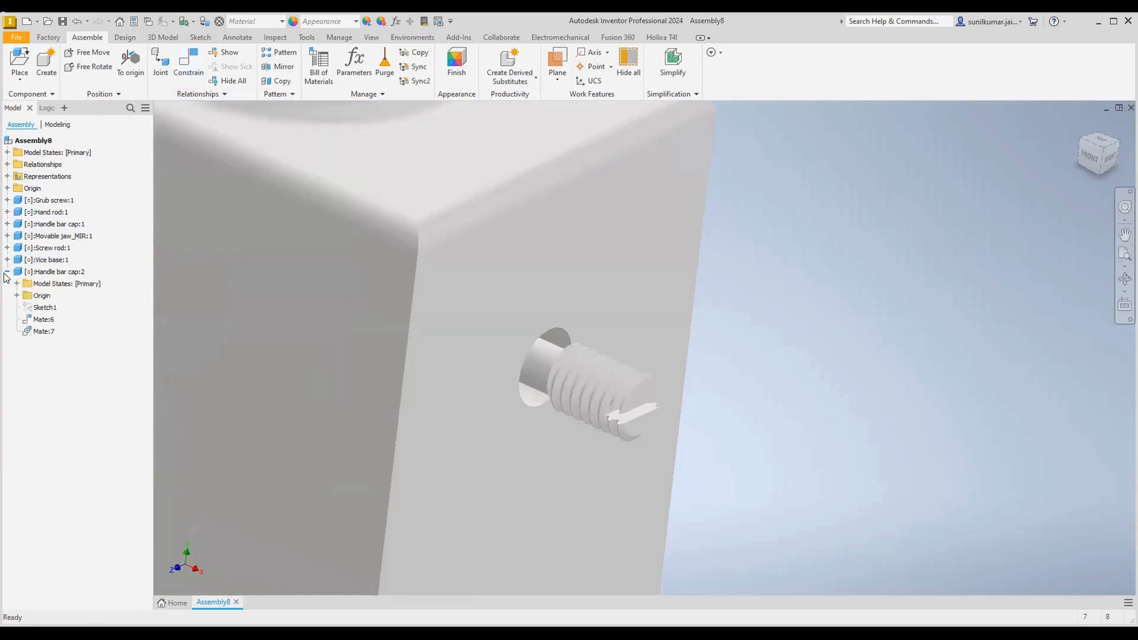
left_click(7, 271)
left_click(7, 248)
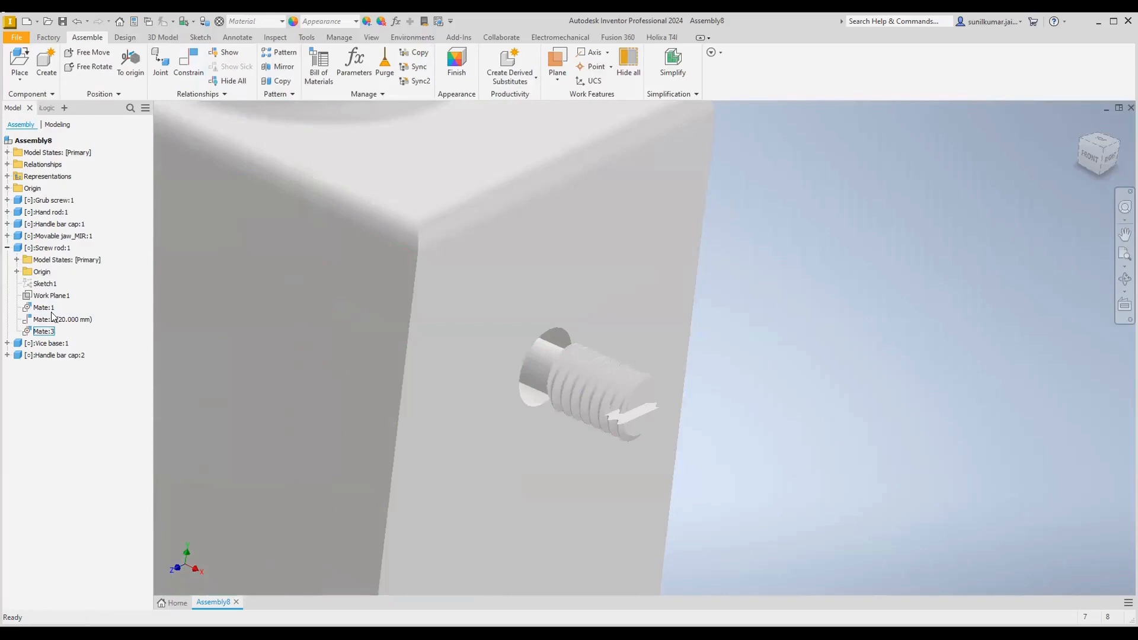
left_click(43, 331)
left_click(7, 201)
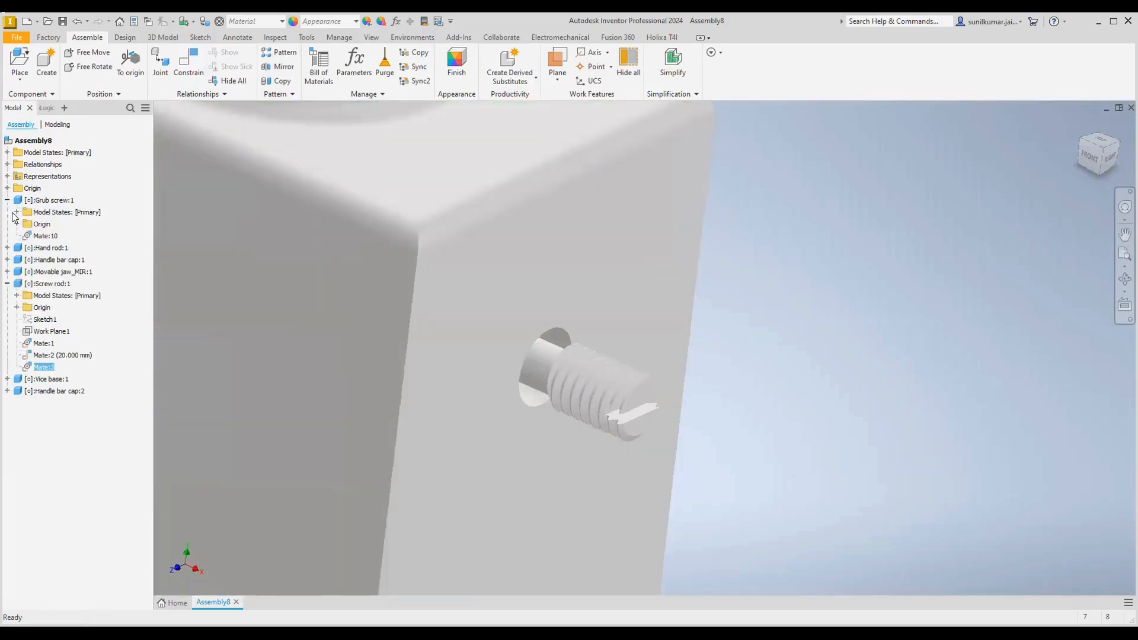
left_click(54, 236)
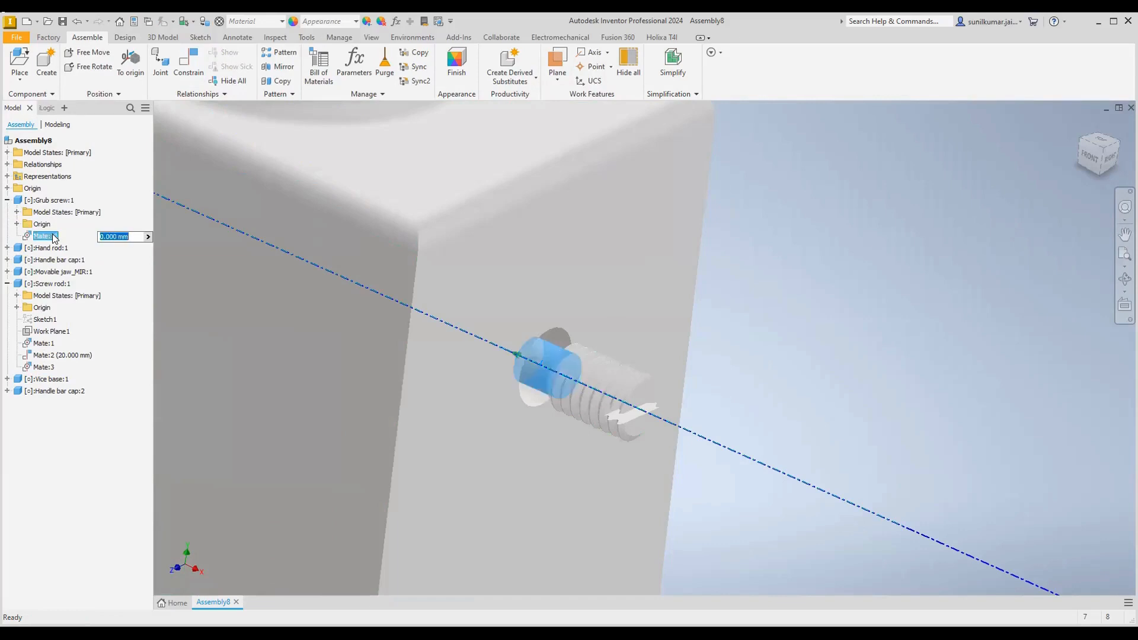
right_click(54, 239)
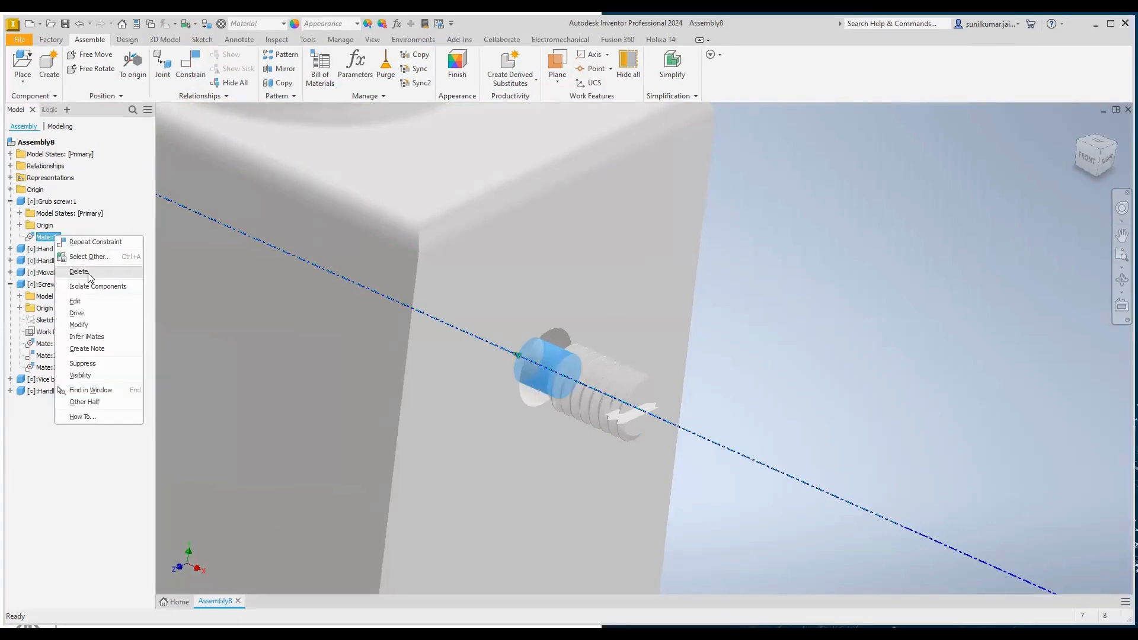
left_click(78, 272)
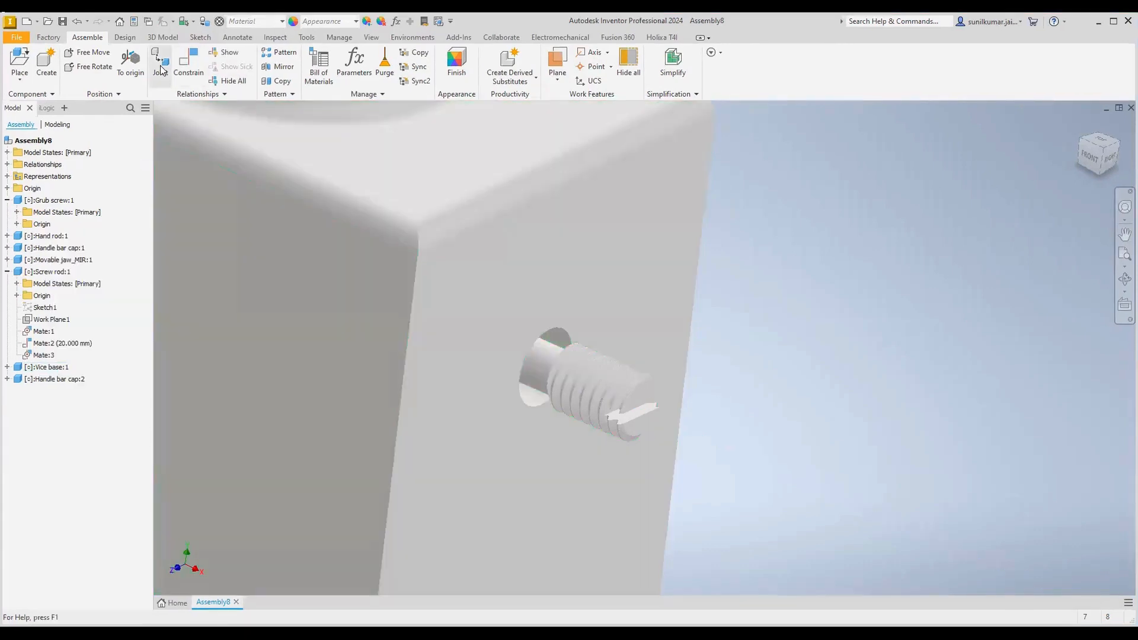
left_click(191, 74)
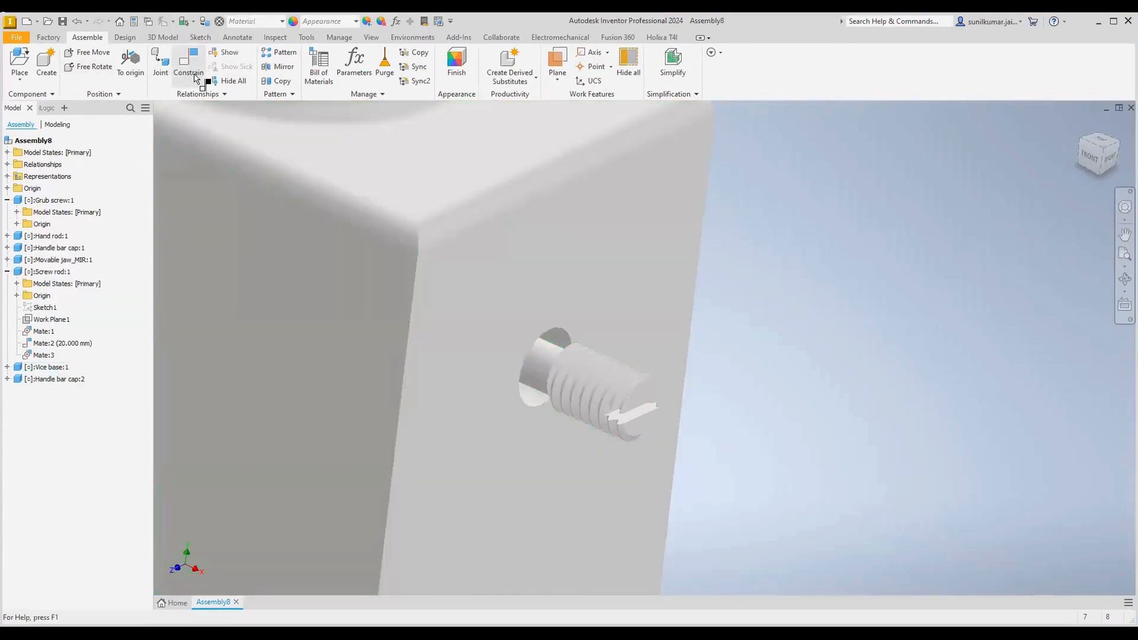
left_click(550, 372)
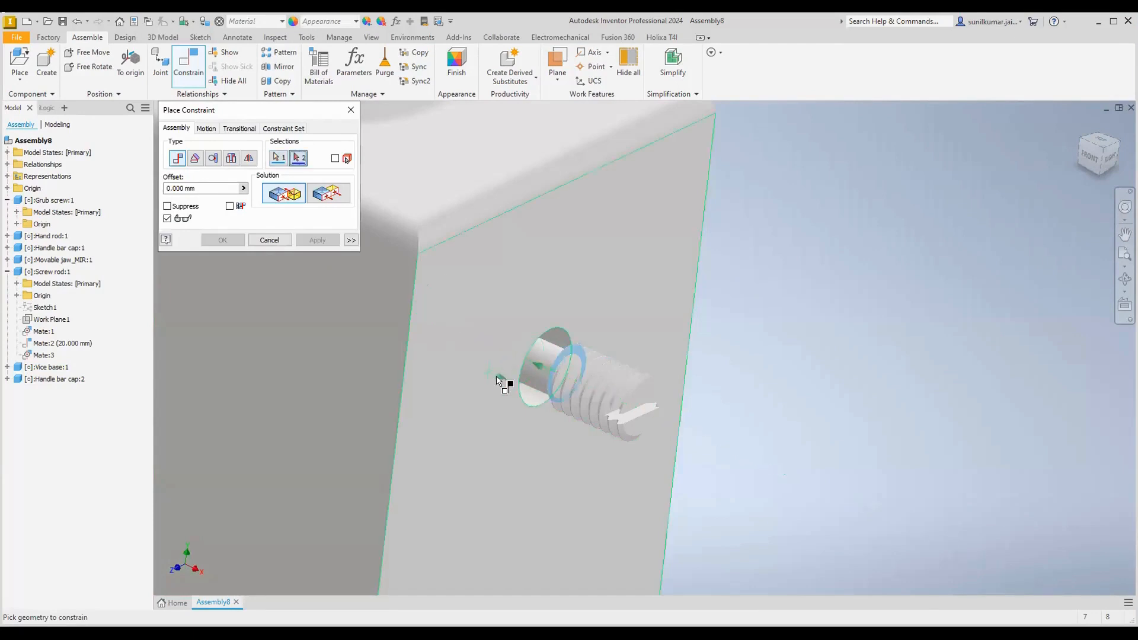
left_click(268, 240)
left_click(189, 62)
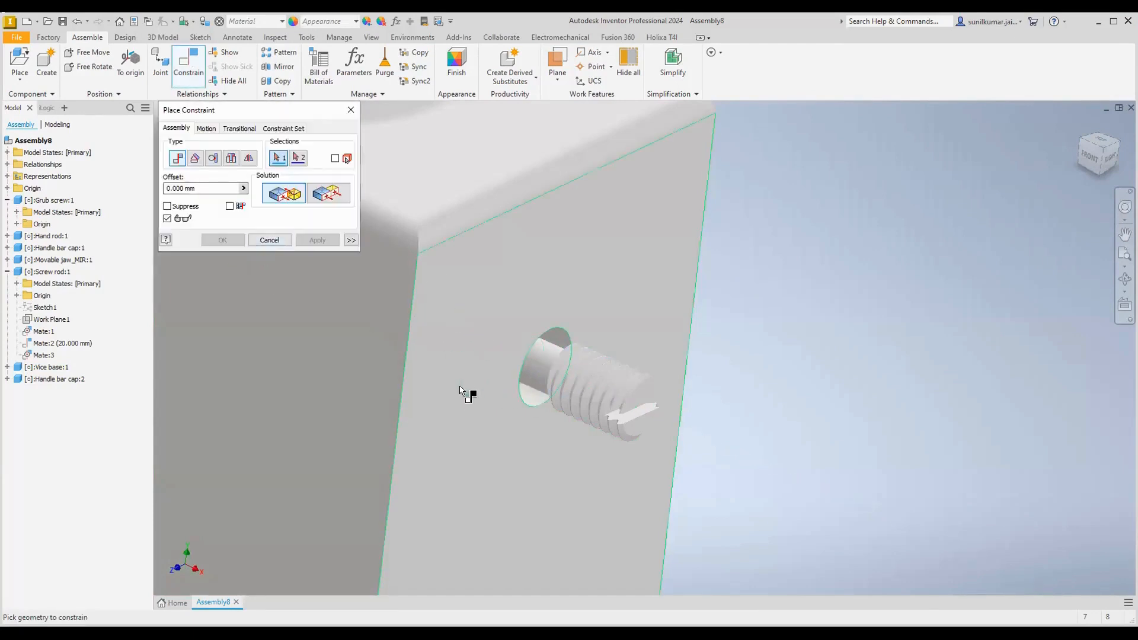
left_click(460, 387)
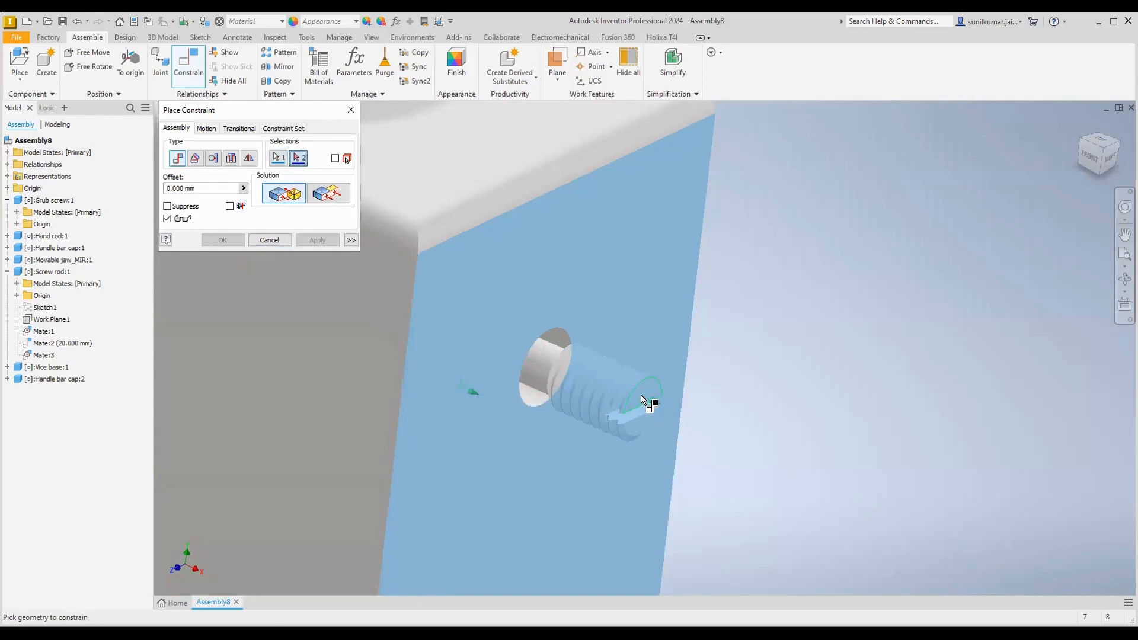
left_click(269, 239)
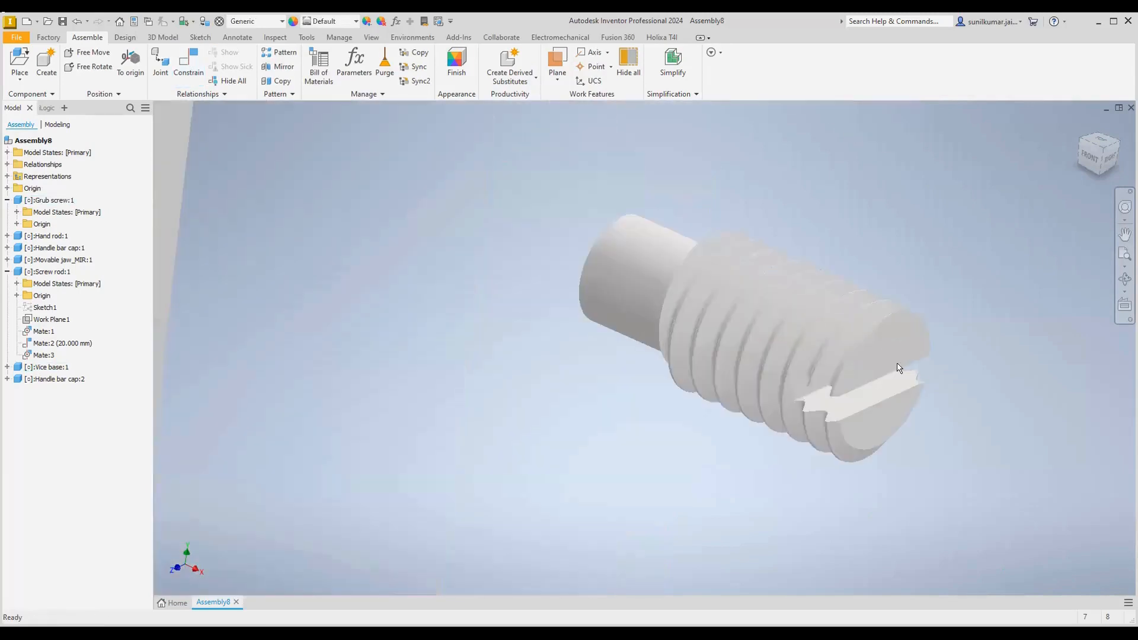
Mate the grub screw's ring-shaped shoulder face, between smooth tip and thread, to the vice base's side face with 0 mm offset
scroll(866, 355, "up", 6)
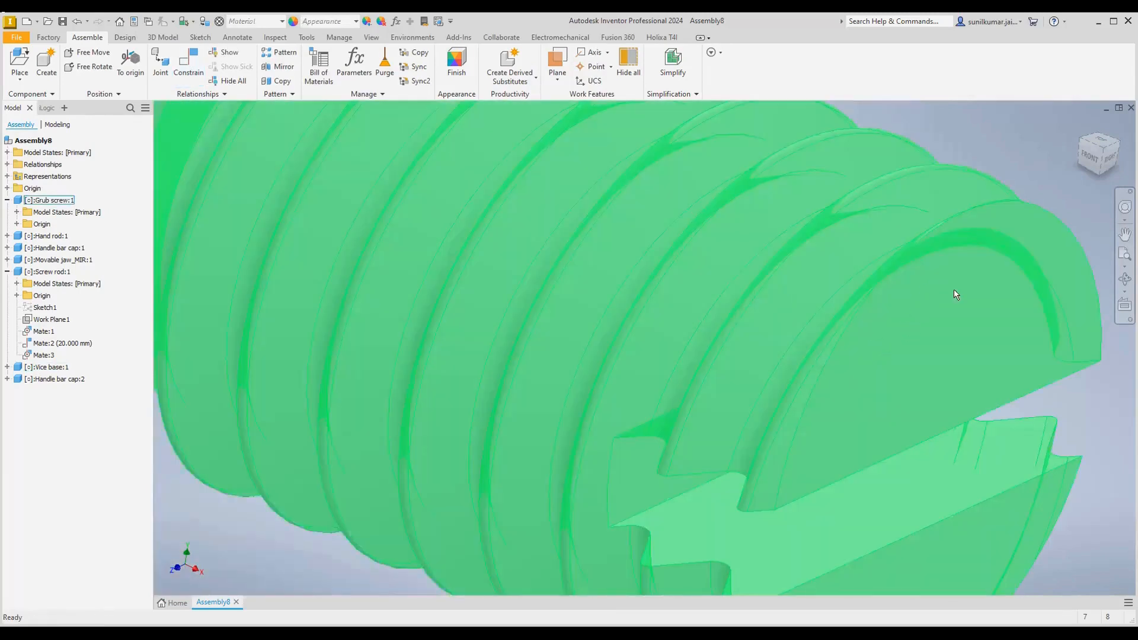
scroll(835, 403, "down", 6)
middle_click_drag(813, 445, 827, 413, "shift")
scroll(824, 410, "down", 6)
scroll(771, 475, "up", 5)
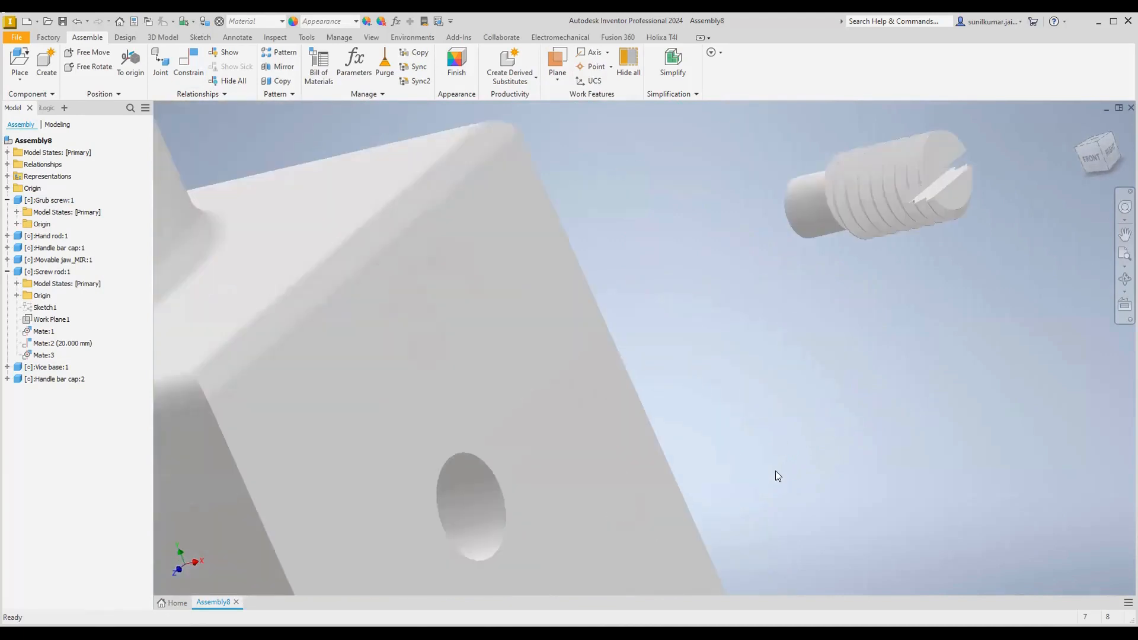
middle_click_drag(775, 471, 621, 333, "shift")
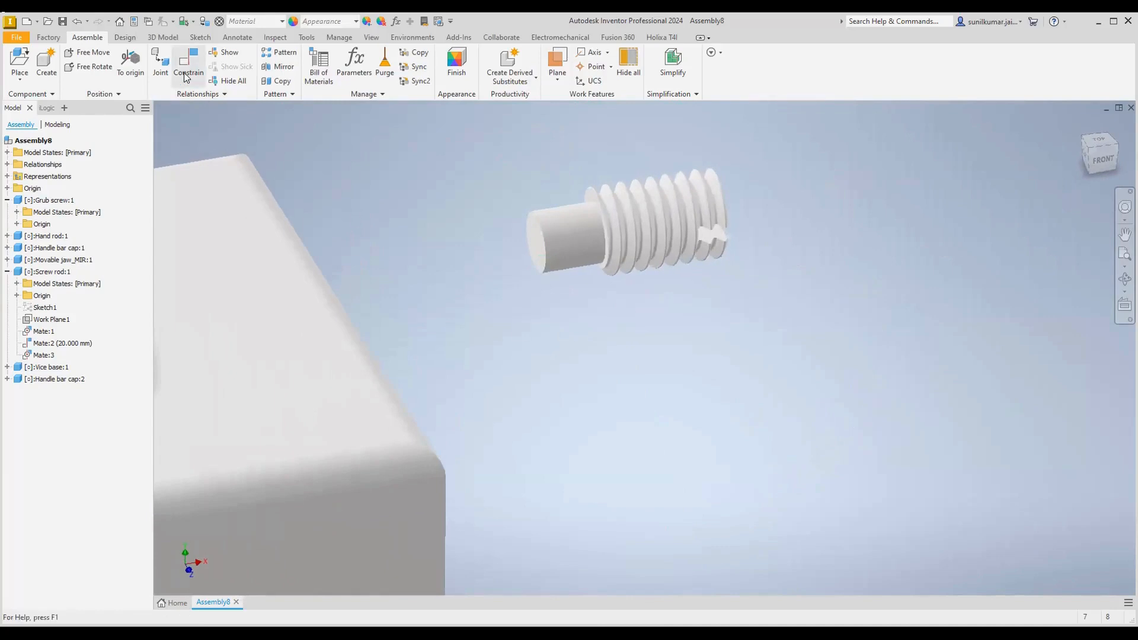
key("c")
scroll(610, 223, "up", 5)
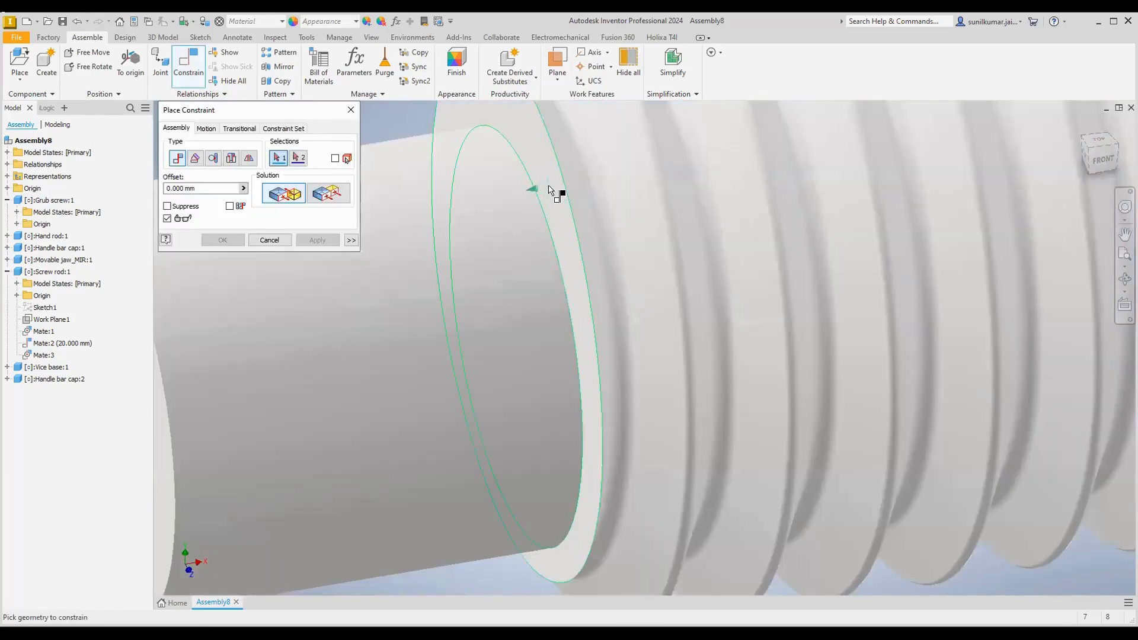
left_click(551, 191)
scroll(631, 318, "down", 5)
scroll(474, 421, "up", 3)
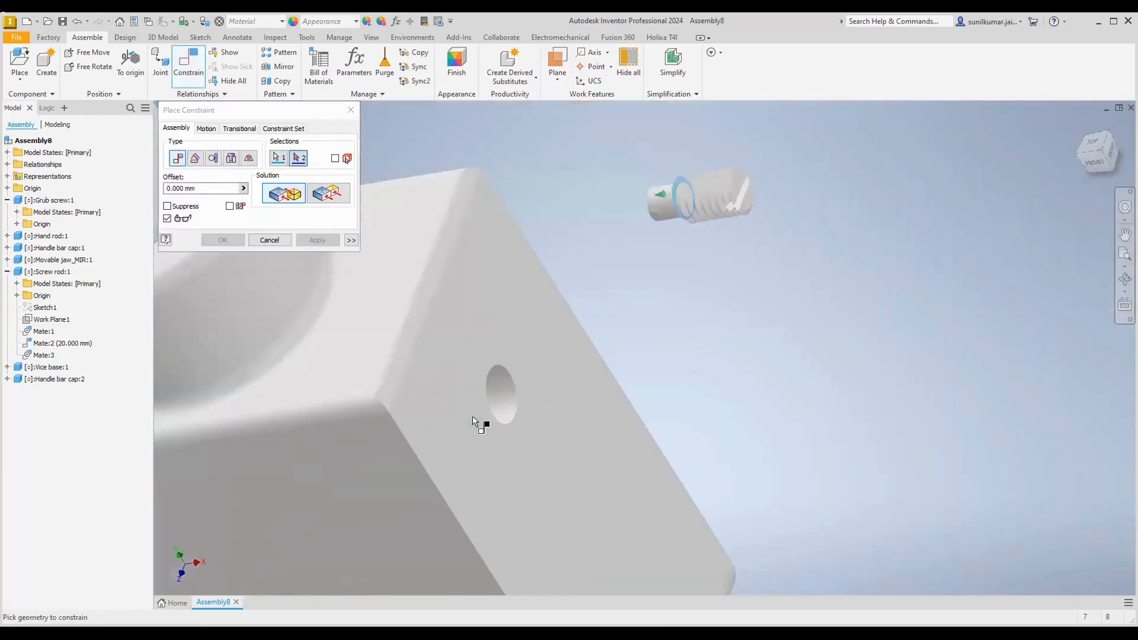
left_click(464, 426)
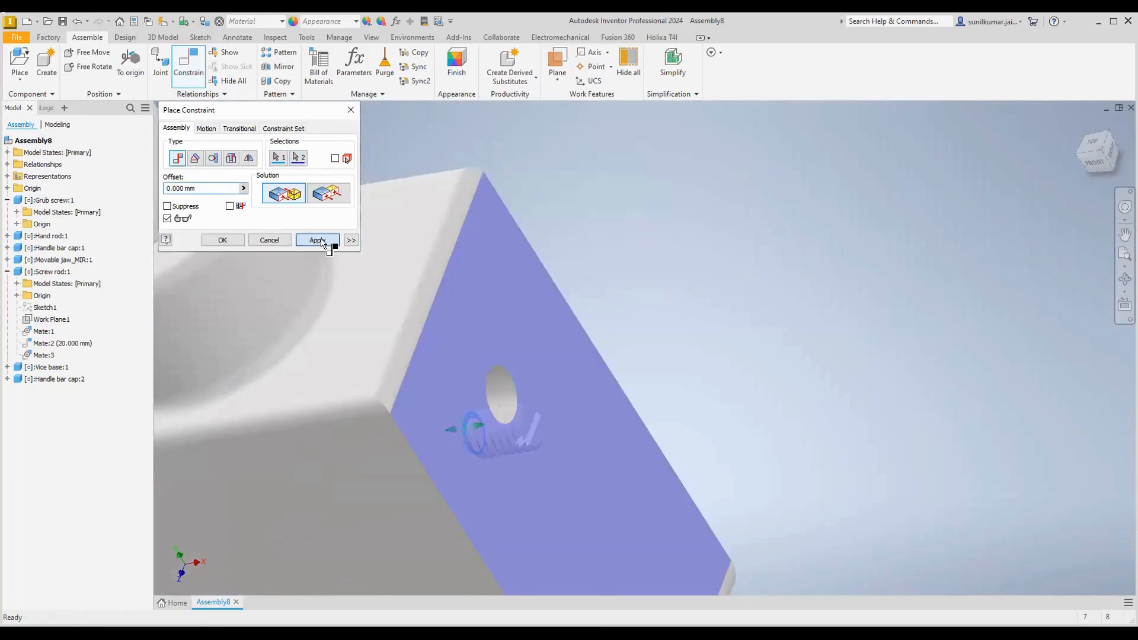
left_click(321, 240)
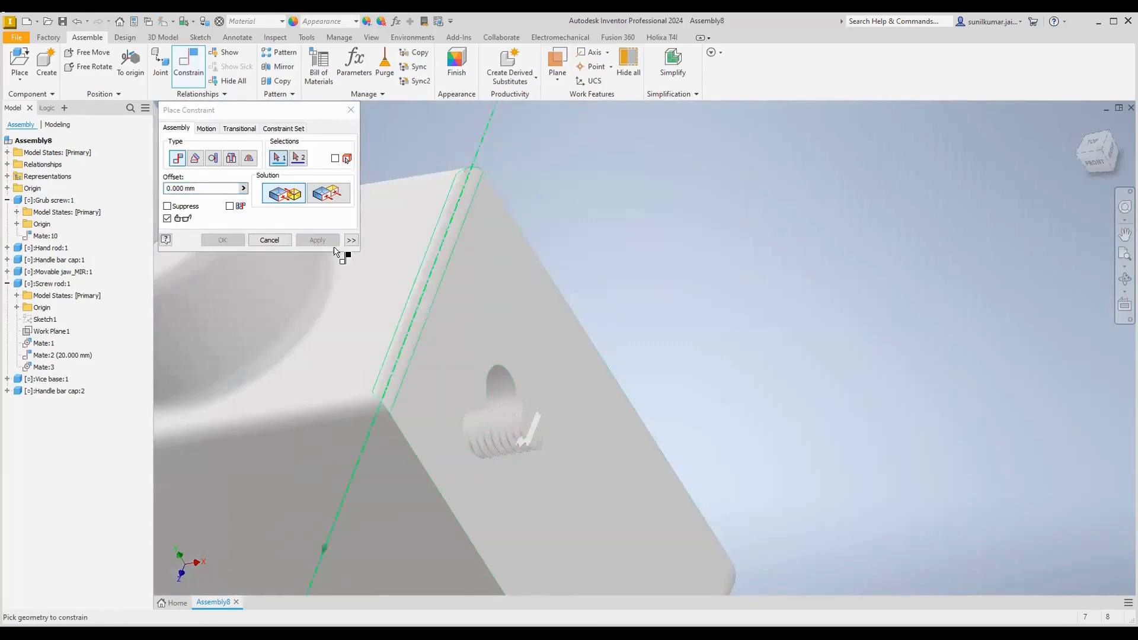
Mate the axis of the vice base's side hole to the axis of the grub screw's smooth tip with 0 mm offset
scroll(424, 415, "up", 5)
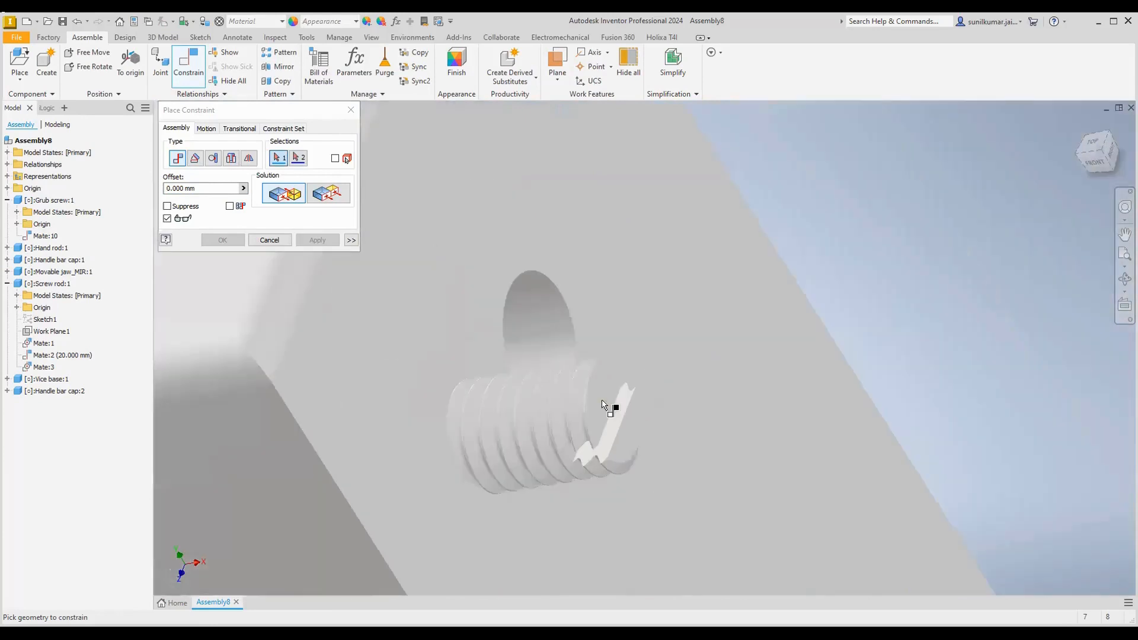
scroll(615, 424, "up", 2)
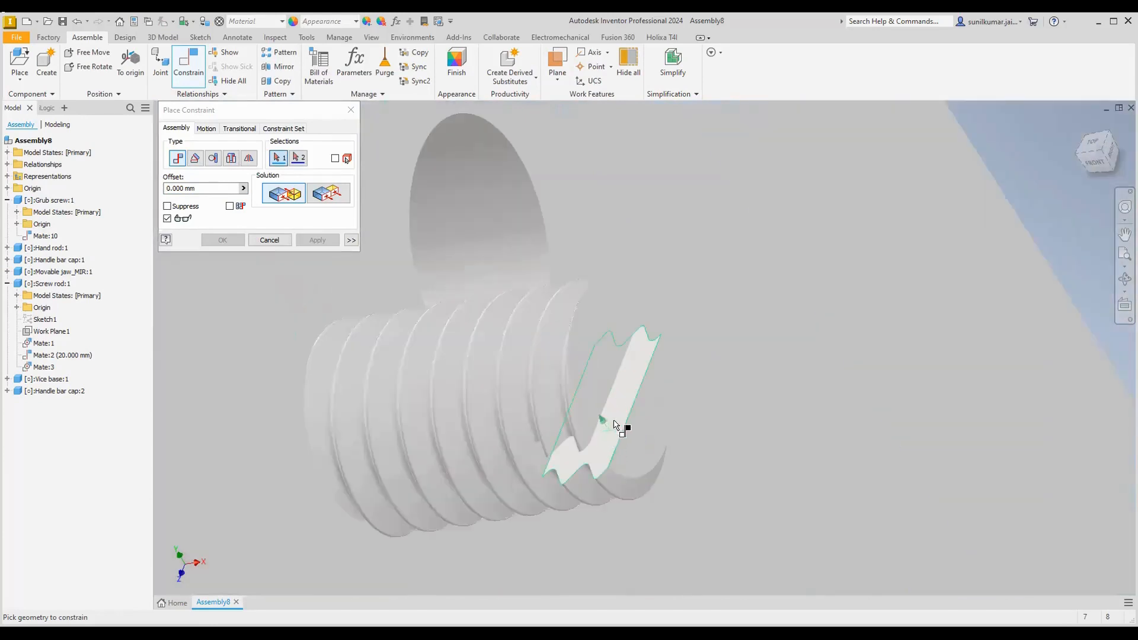
scroll(613, 415, "down", 2)
middle_click_drag(560, 409, 631, 341)
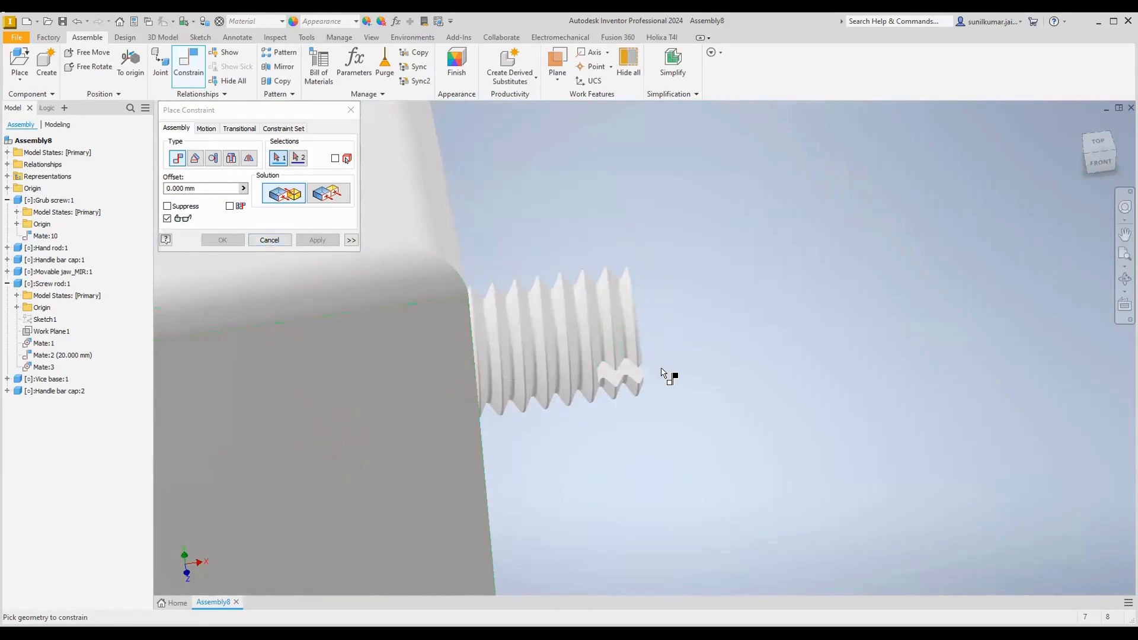
middle_click_drag(663, 372, 599, 385, "shift")
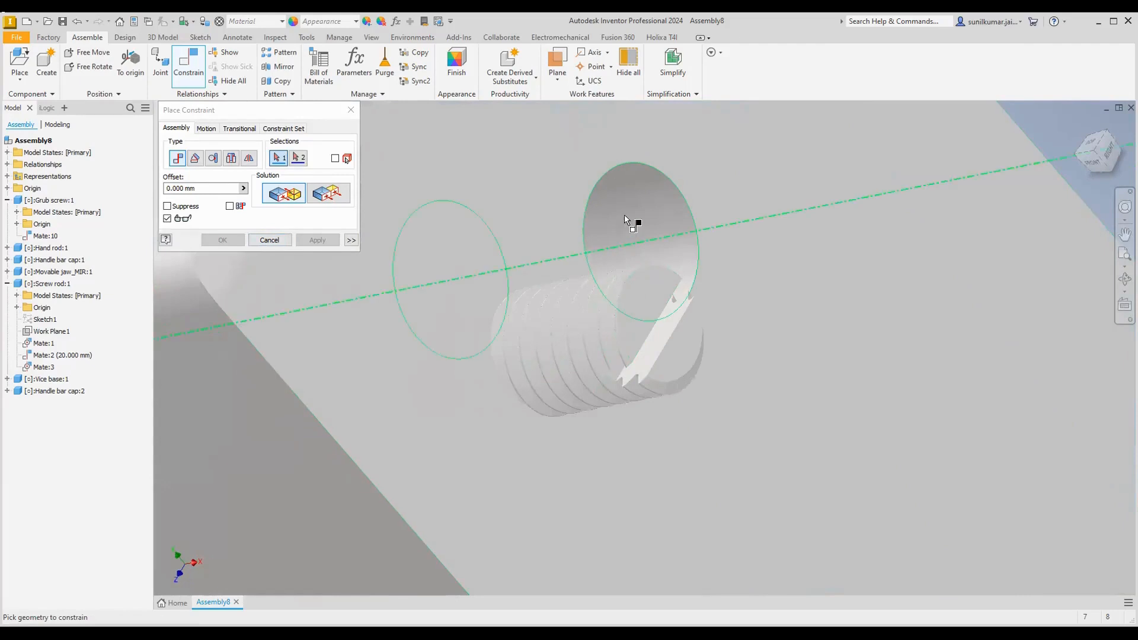
left_click(623, 232)
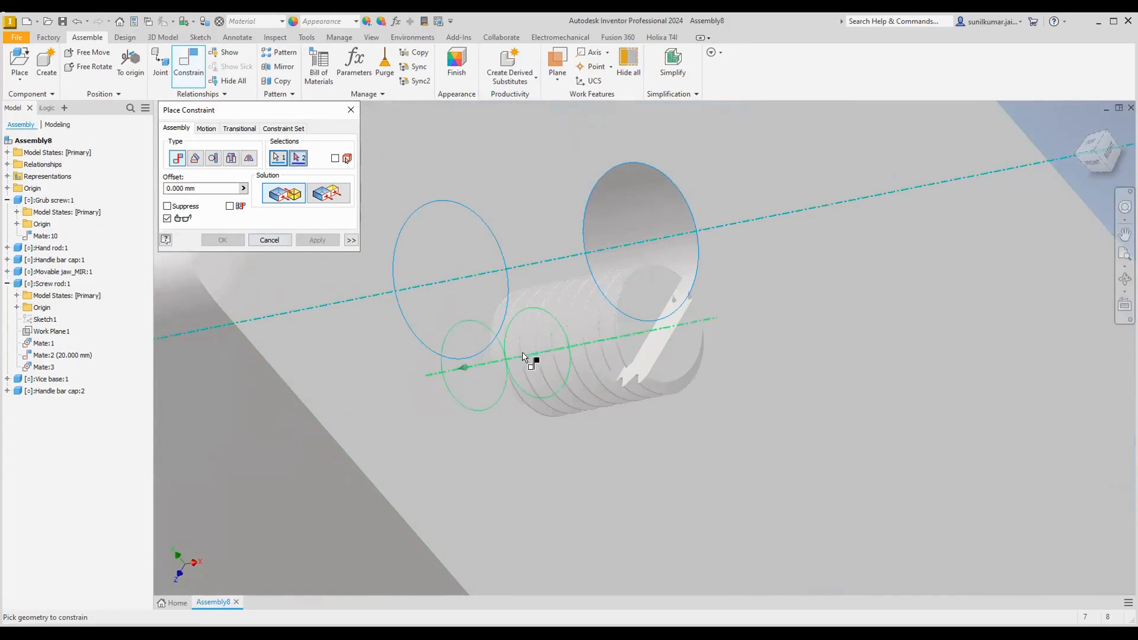
left_click(524, 358)
left_click(320, 239)
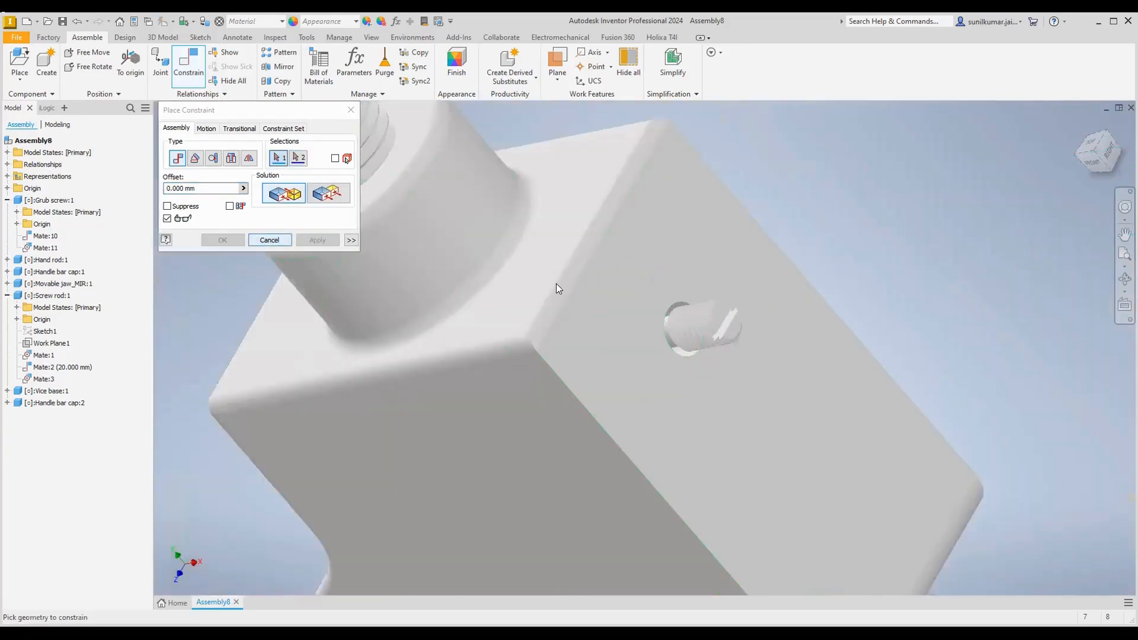
key("Escape")
Examine the complete vice assembly from the front and from several angles, including the handle, jaw and grub screw
scroll(556, 284, "down", 8)
middle_click_drag(480, 420, 577, 378, "shift")
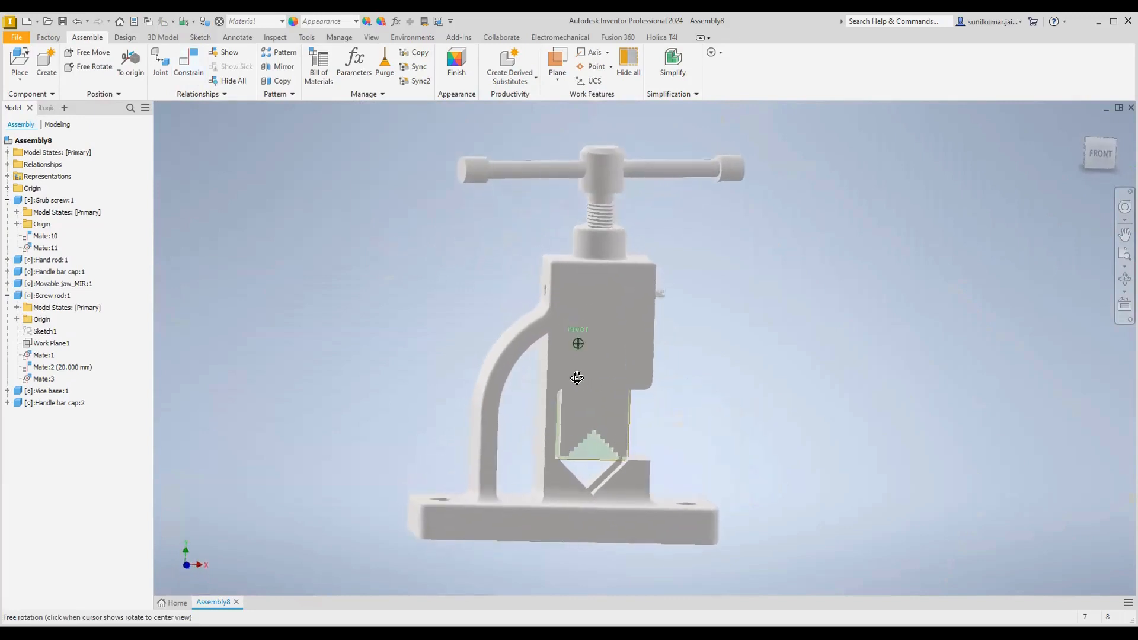
scroll(568, 376, "down", 5)
scroll(568, 376, "up", 10)
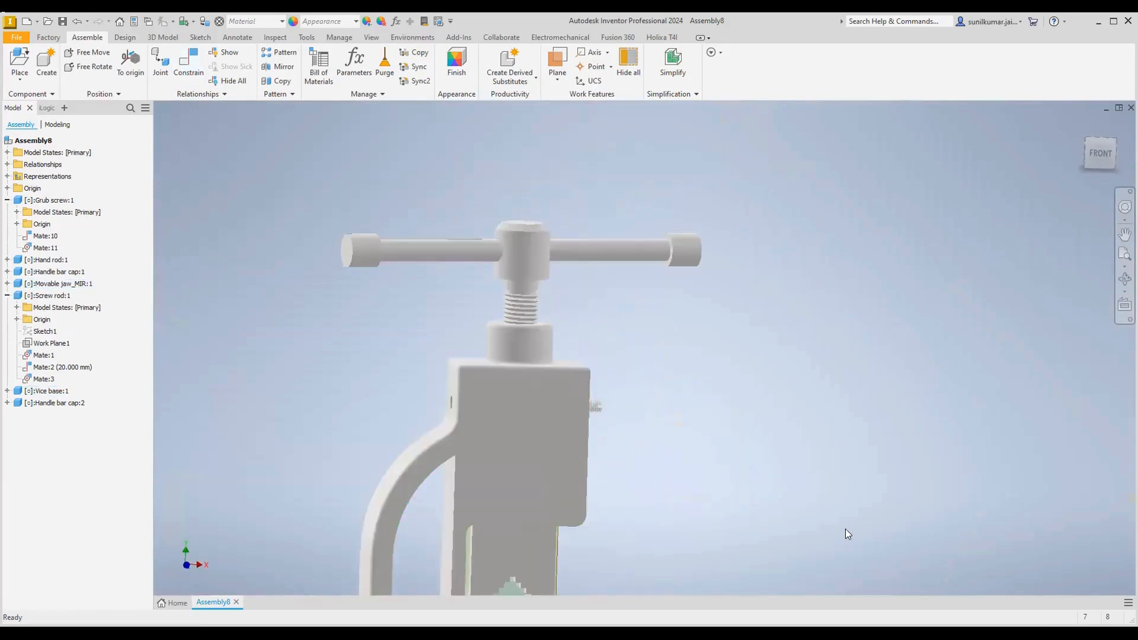
scroll(545, 498, "up", 2)
scroll(647, 371, "down", 3)
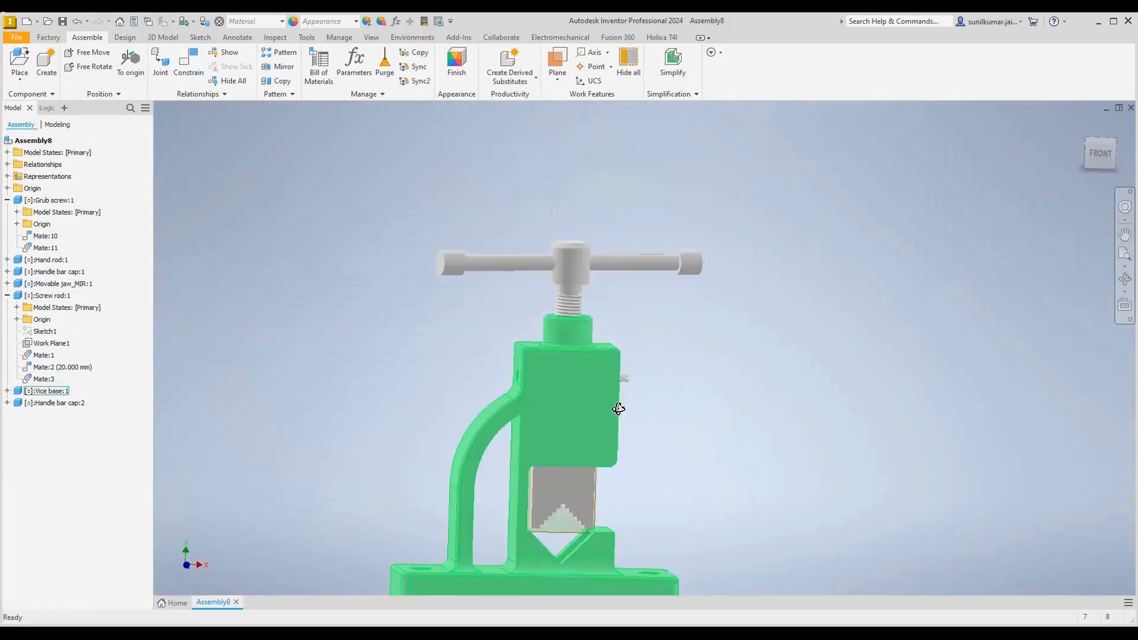
mouse_move(617, 407)
middle_mouse_down("shift")
mouse_move(676, 414)
mouse_move(617, 415)
mouse_move(648, 420)
mouse_move(621, 381)
mouse_move(691, 374)
mouse_move(741, 386)
mouse_move(740, 409)
mouse_move(709, 337)
middle_mouse_up("shift")
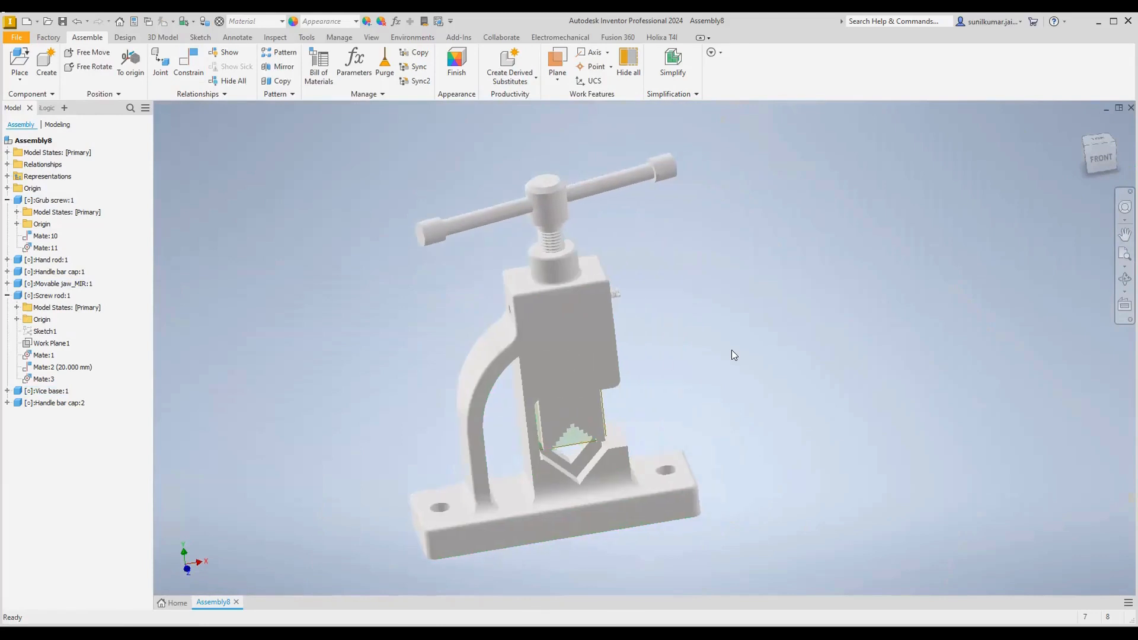
middle_click_drag(669, 354, 668, 410)
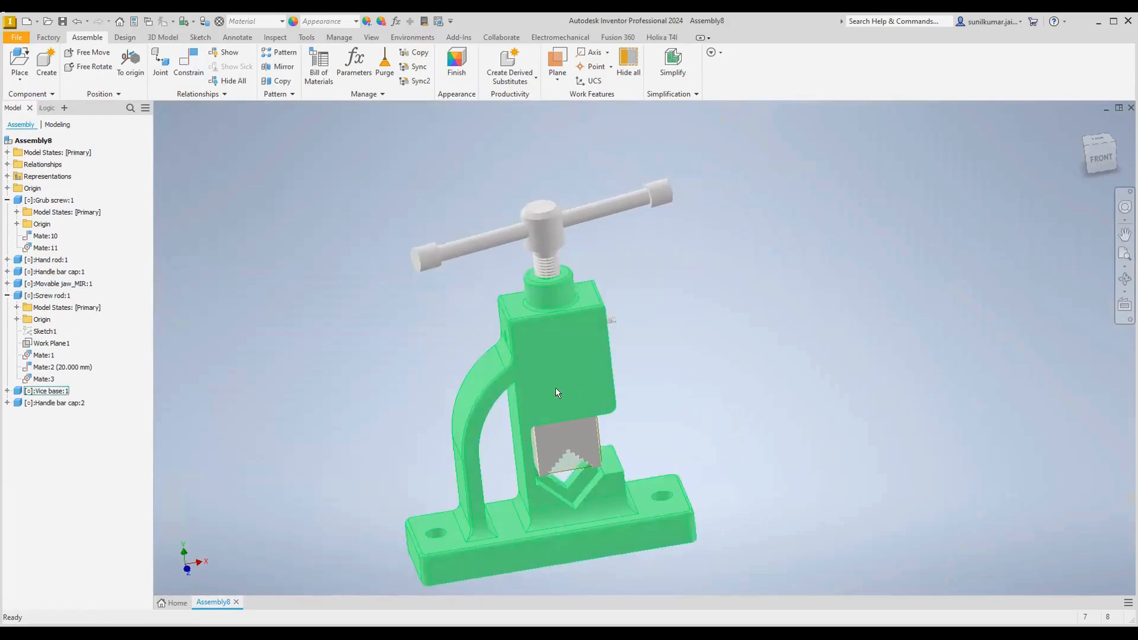
middle_click_drag(556, 388, 620, 421, "shift")
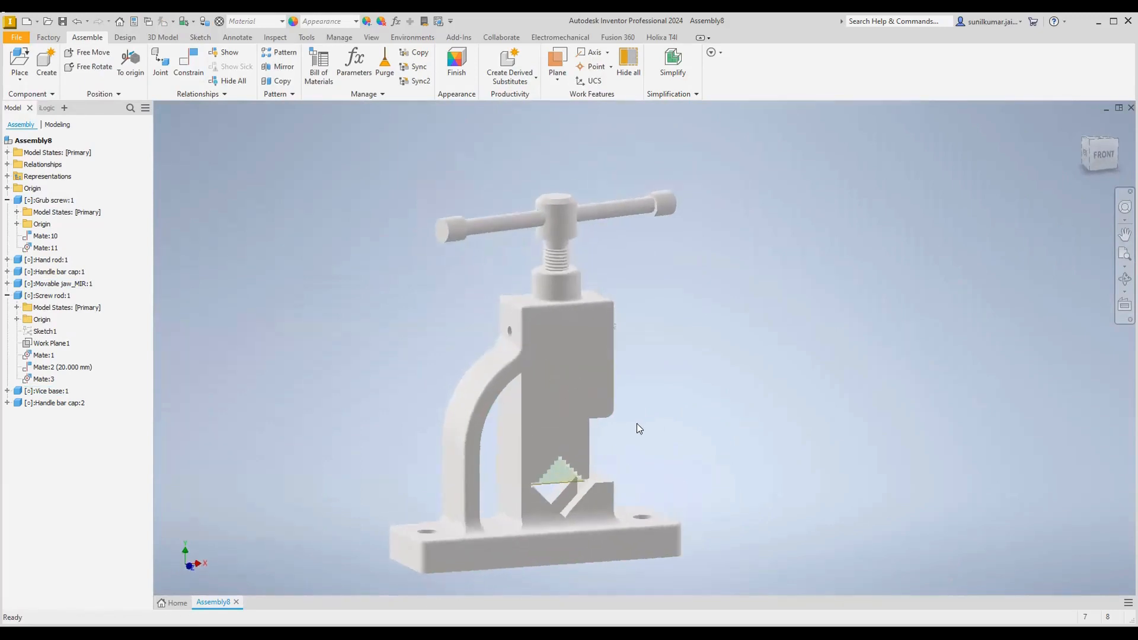